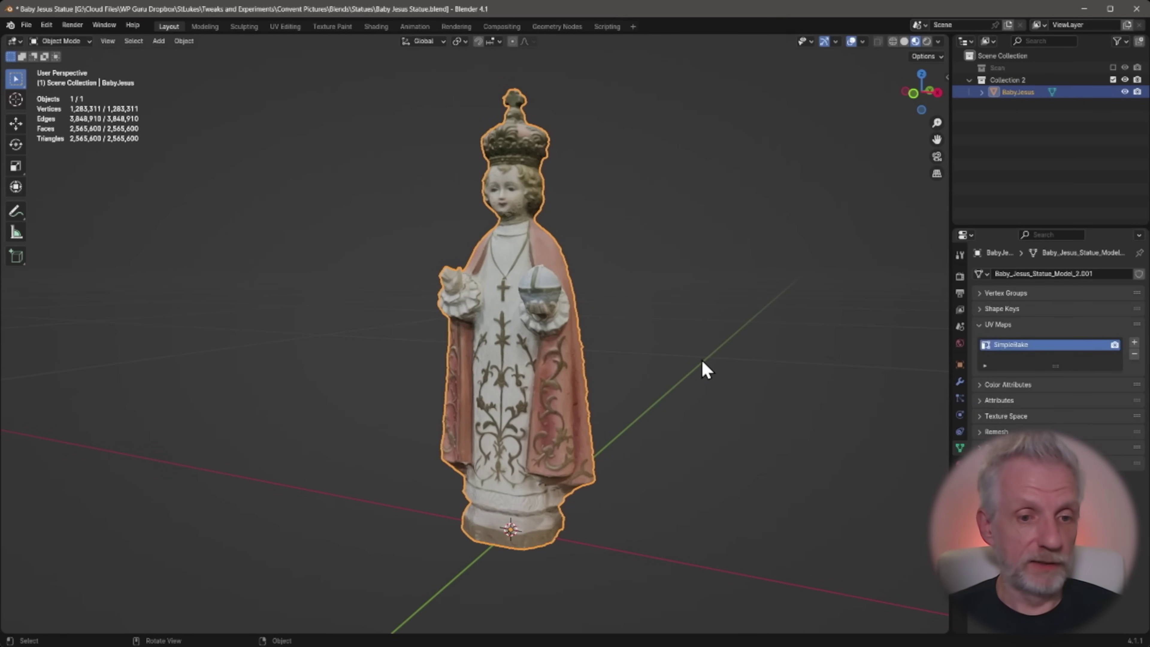
Step: Orbit and pan the textured statue model to inspect its back, robe, base and front
middle_drag(708, 351, 616, 410)
middle_drag(740, 396, 418, 403)
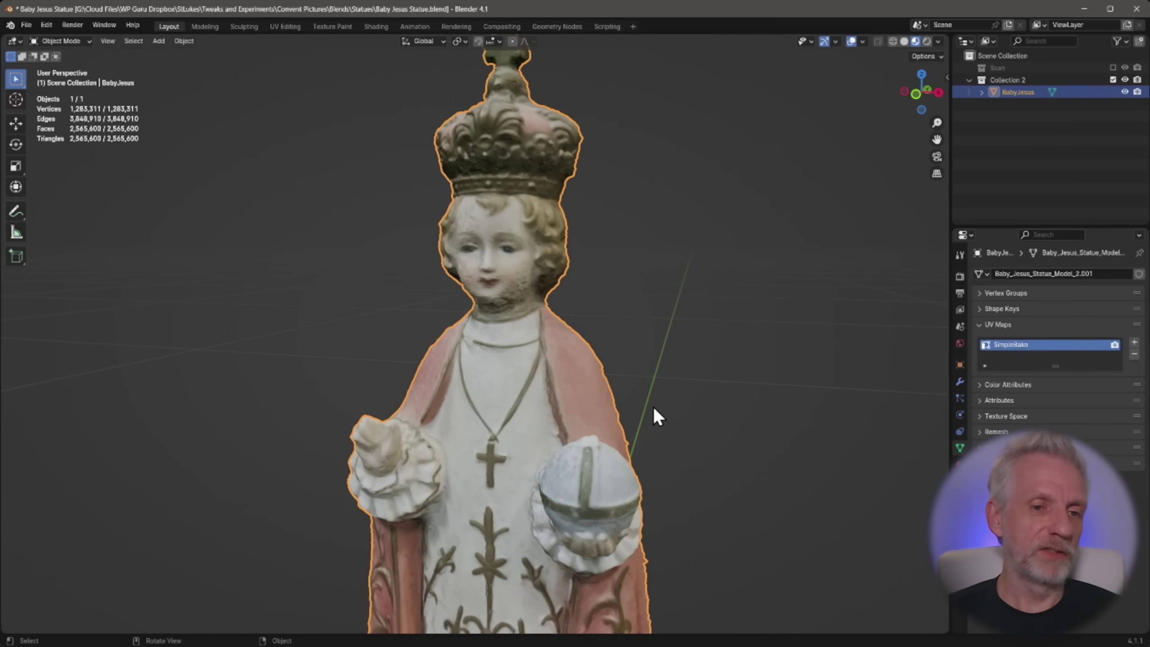
shift+scroll(722, 344, down, 8)
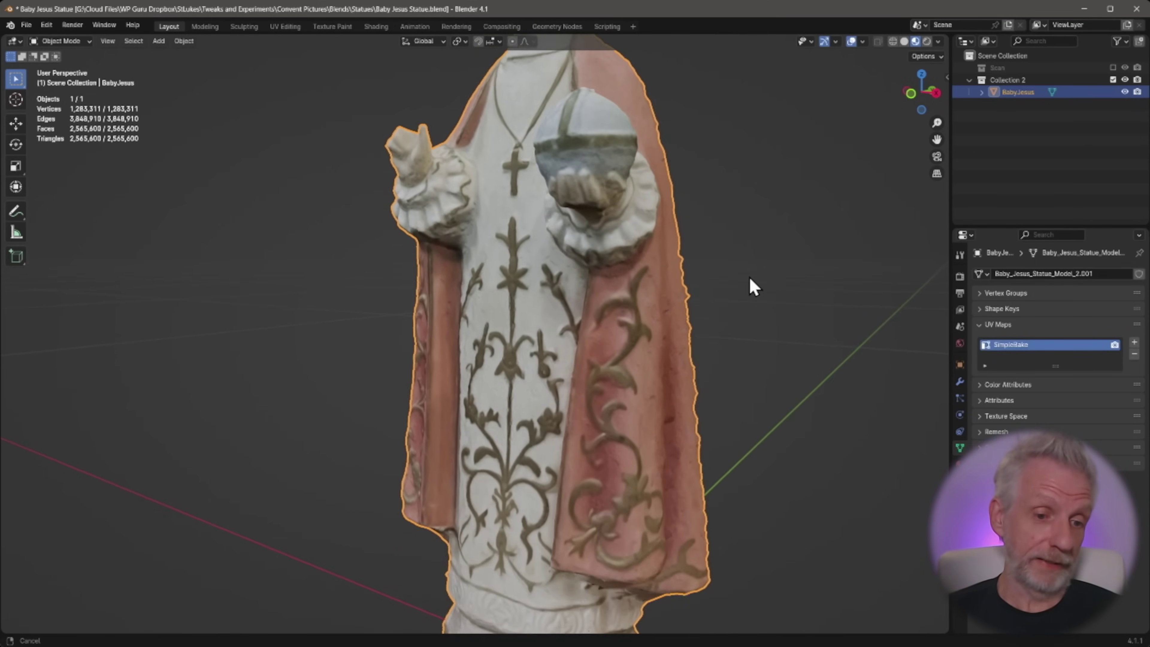
shift+middle_drag(760, 402, 724, 583)
scroll(741, 398, down, 2)
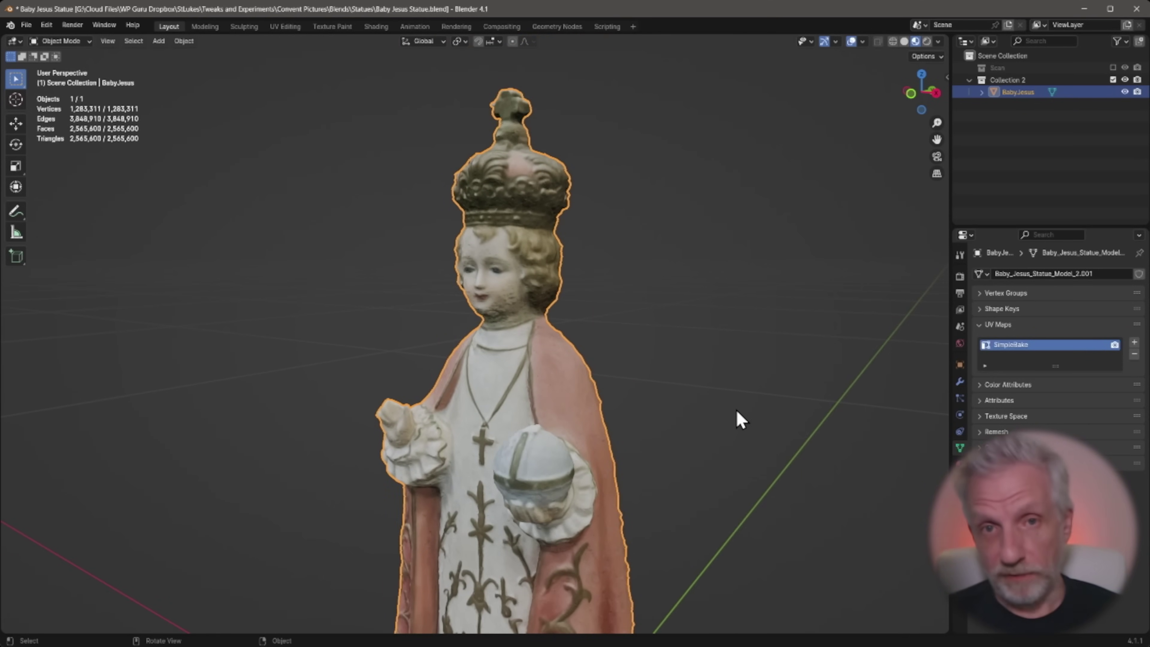
shift+middle_drag(738, 442, 792, 541)
middle_drag(775, 400, 671, 462)
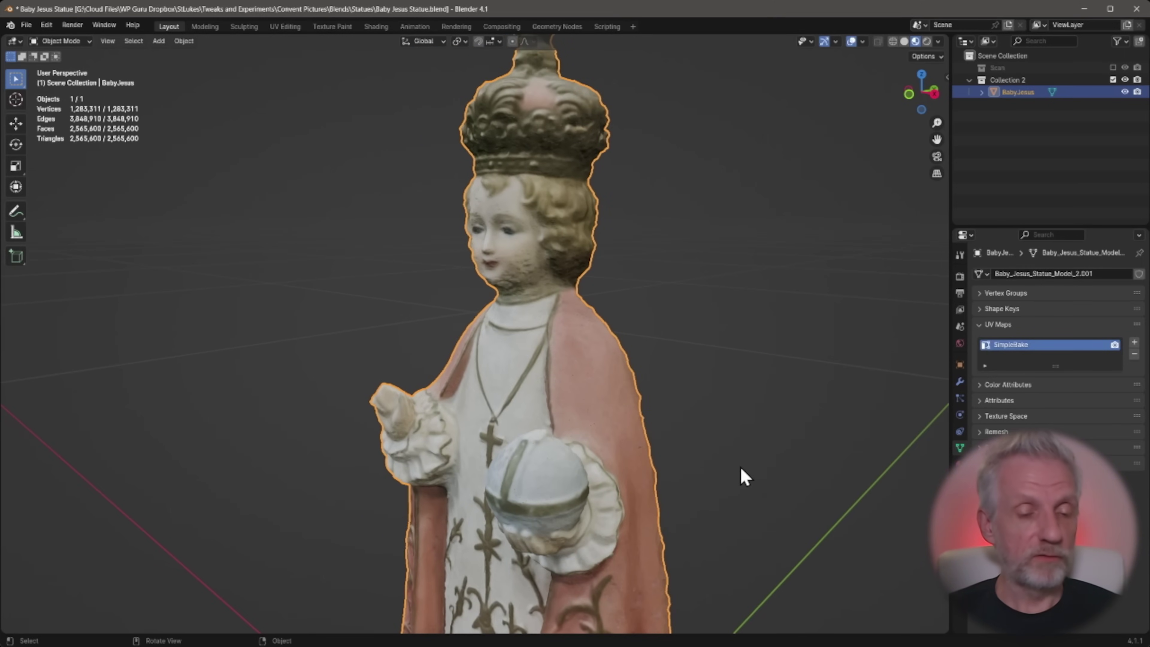
middle_drag(747, 478, 732, 430)
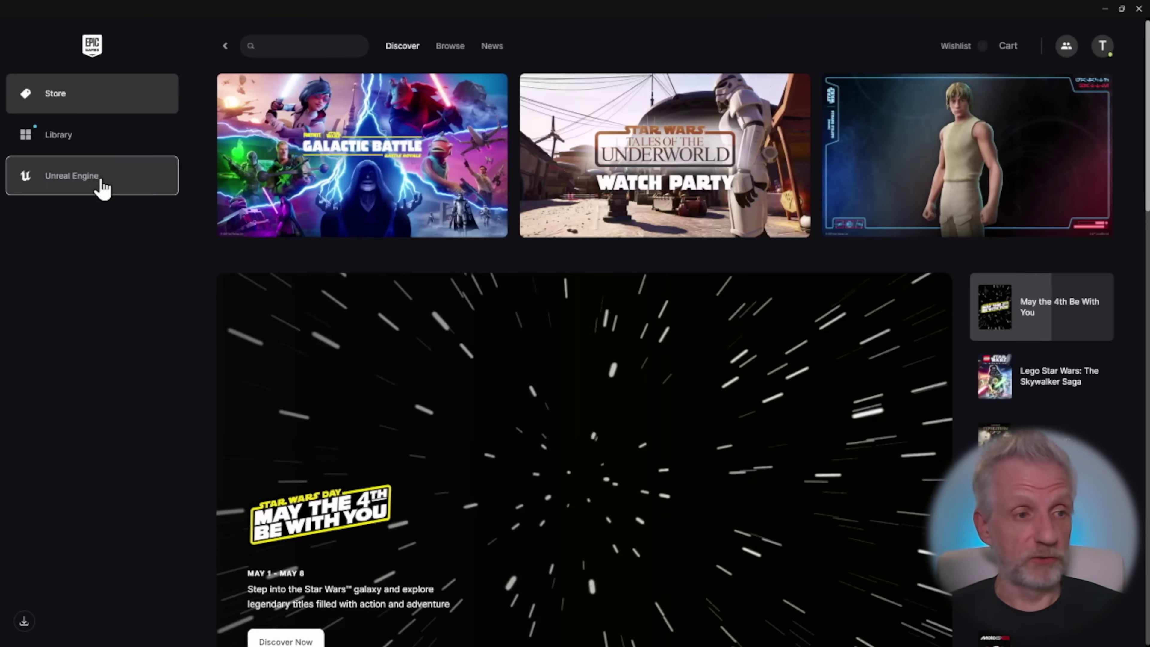
Step: Launch RealityCapture 1.5.1 from the Unreal Engine section of the Epic Games Launcher
click(105, 191)
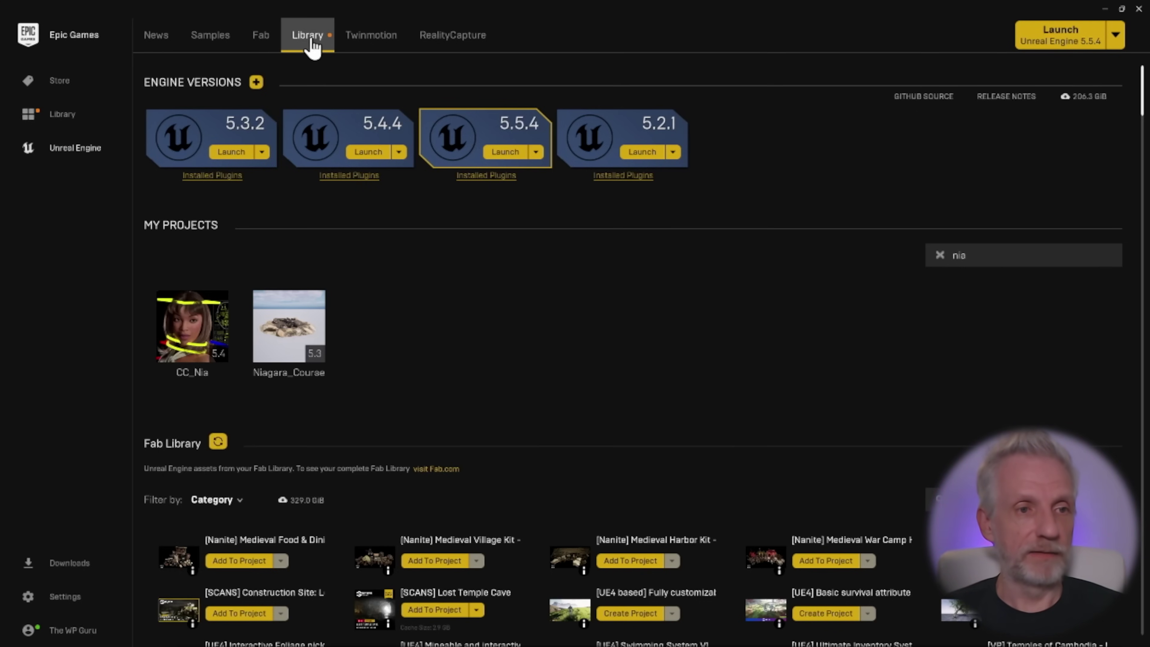
click(484, 44)
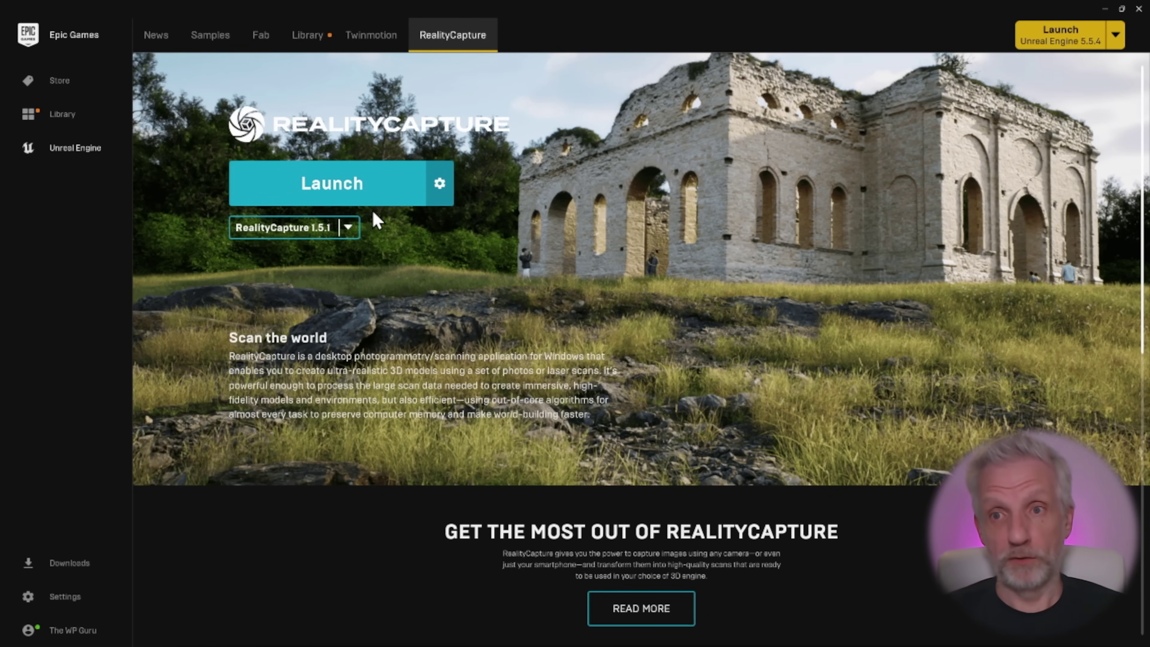
click(348, 228)
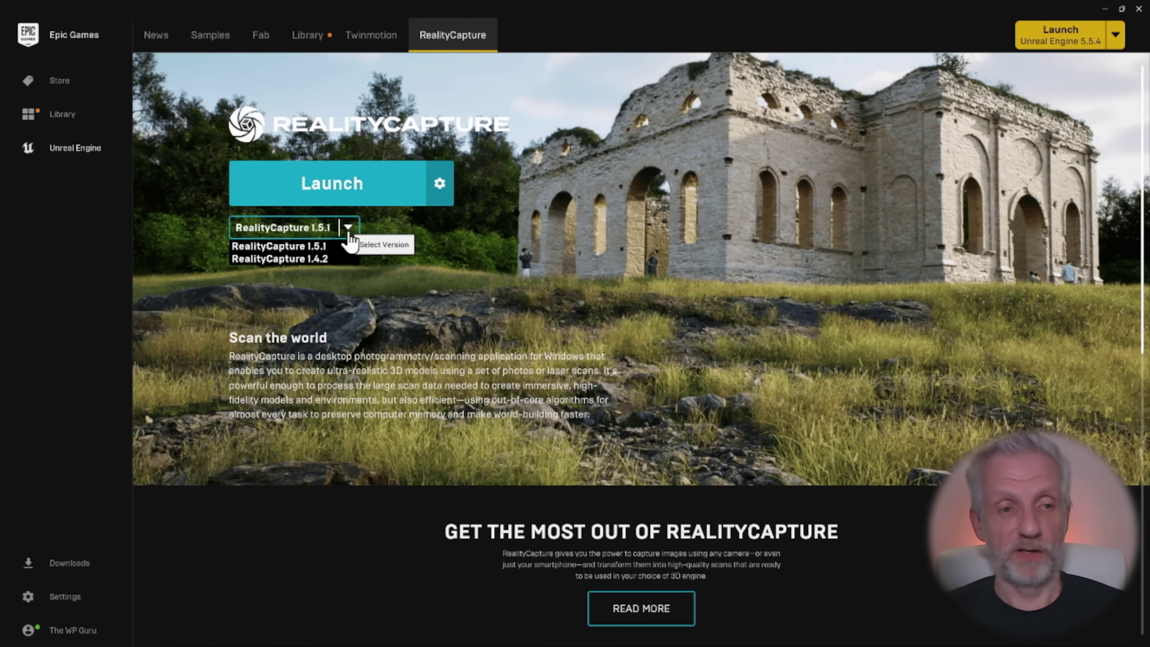
click(347, 229)
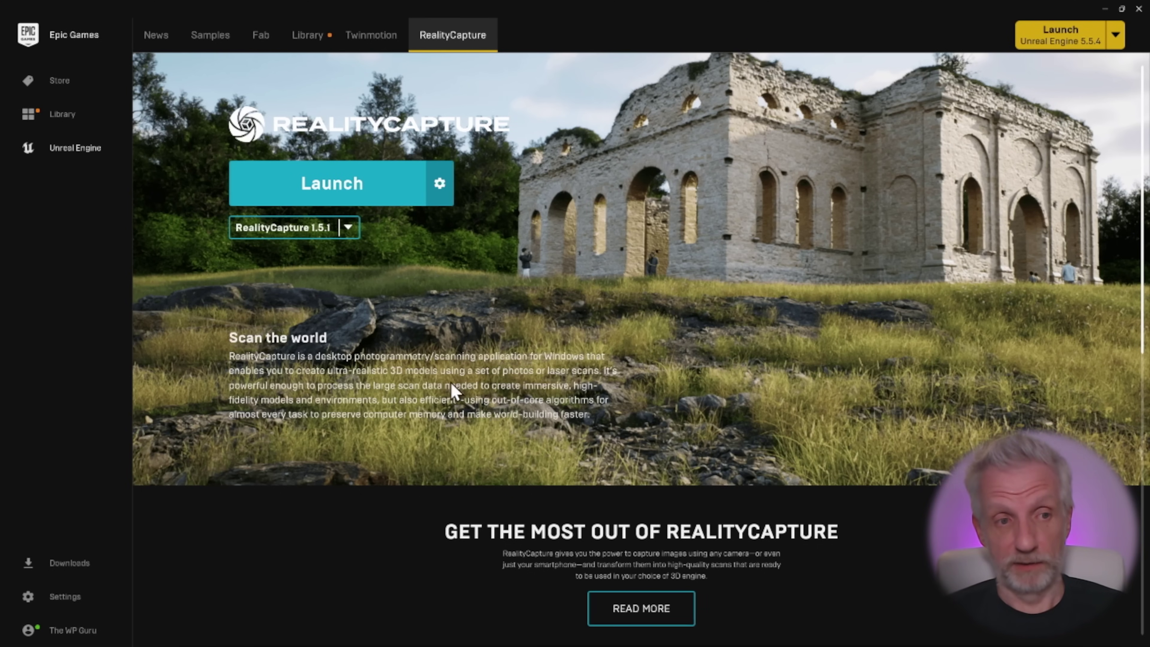
click(356, 200)
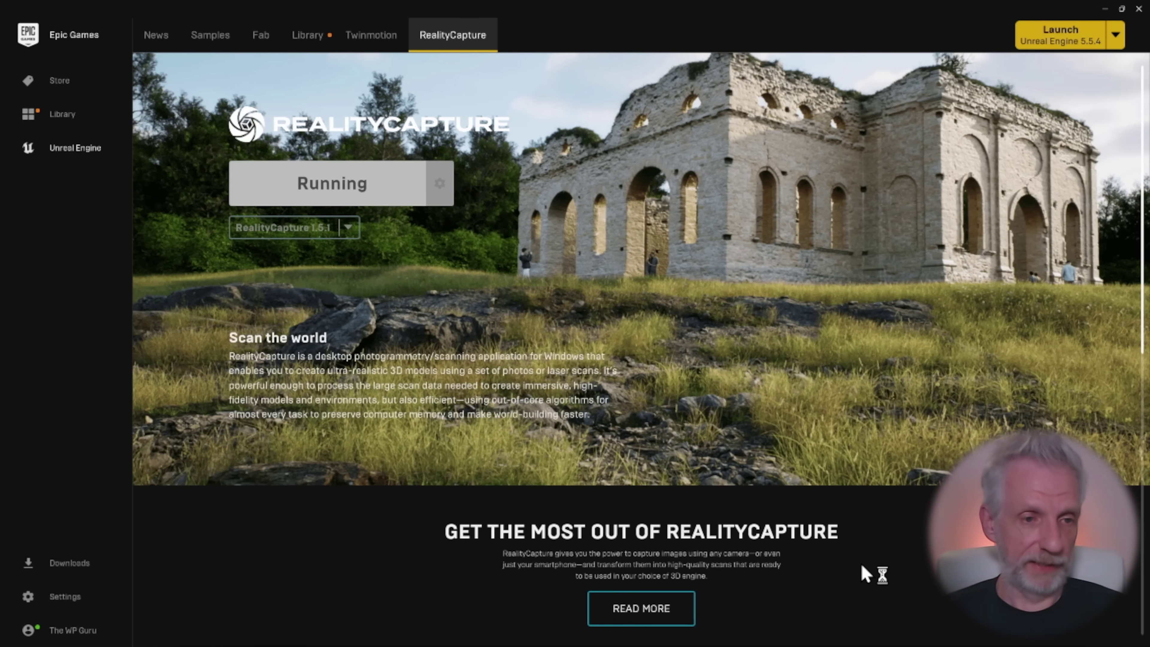
Step: Open File Explorer and navigate to Desktop > Statue Demo > Statue Pics
key(super)
click(194, 634)
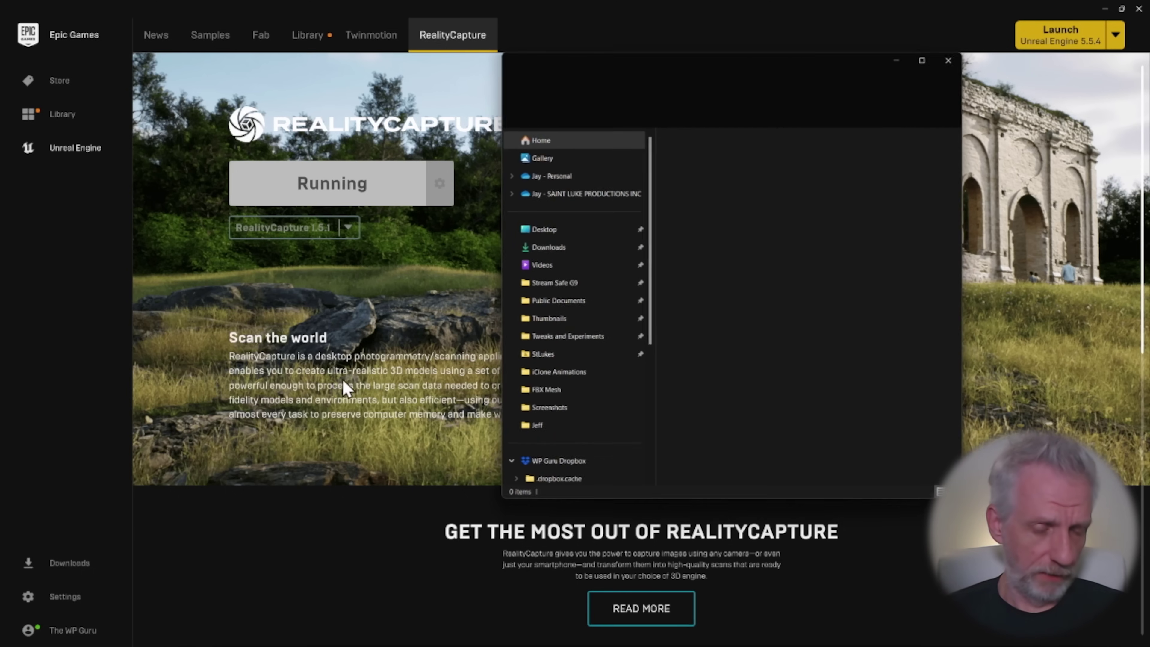
drag(751, 63, 480, 48)
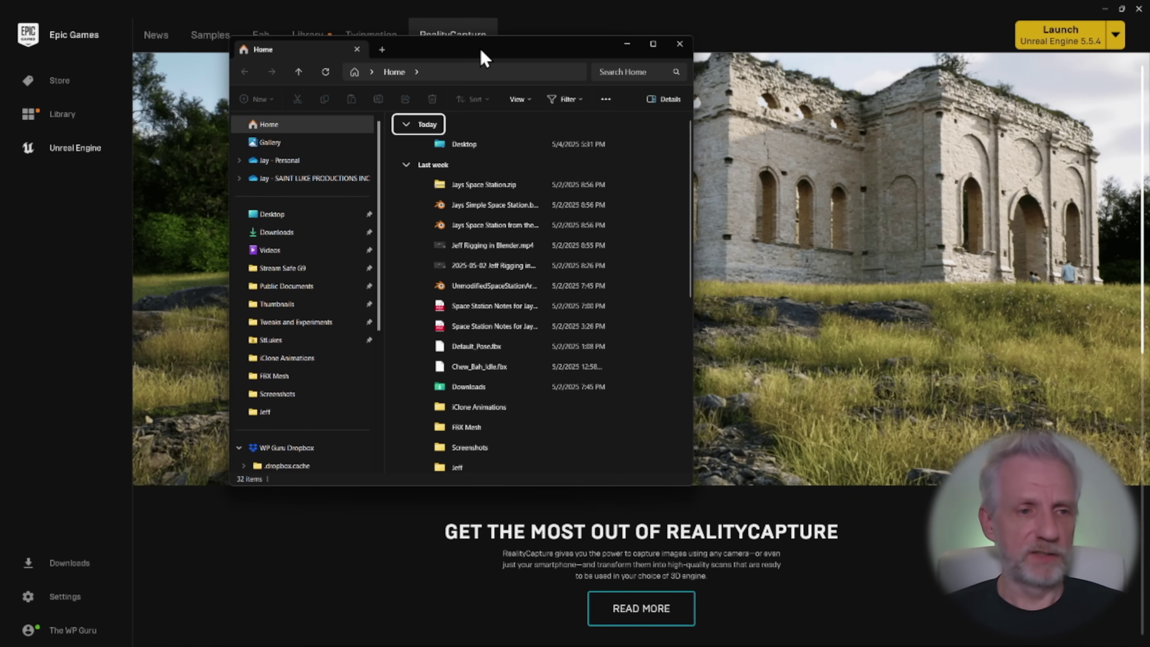
click(290, 214)
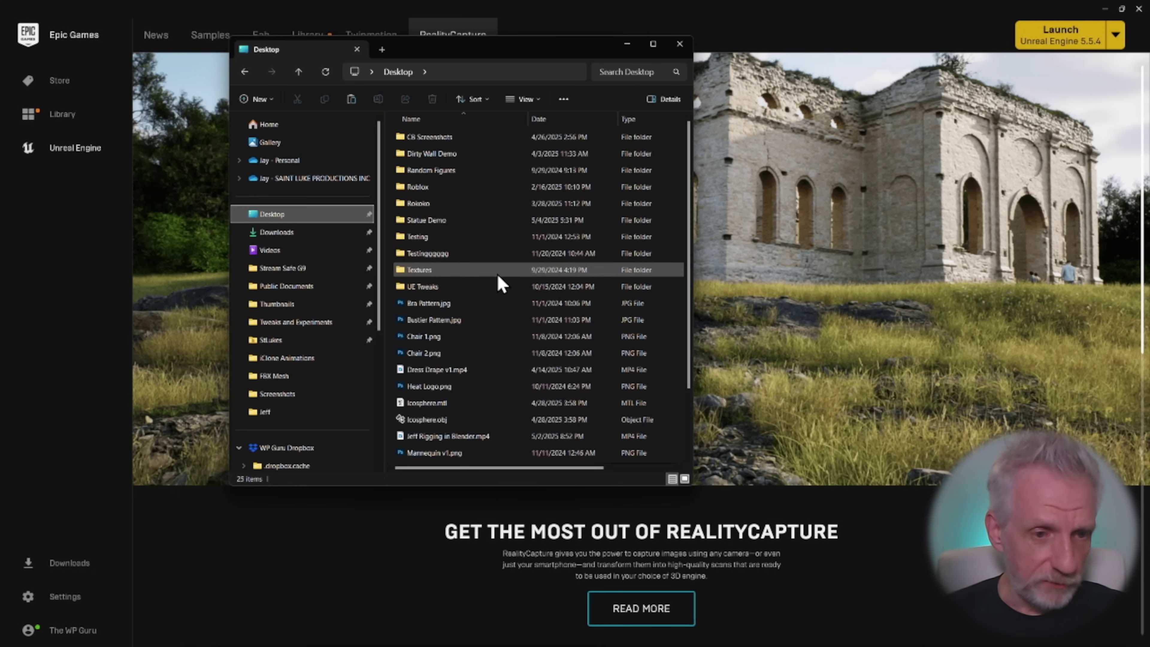
click(471, 227)
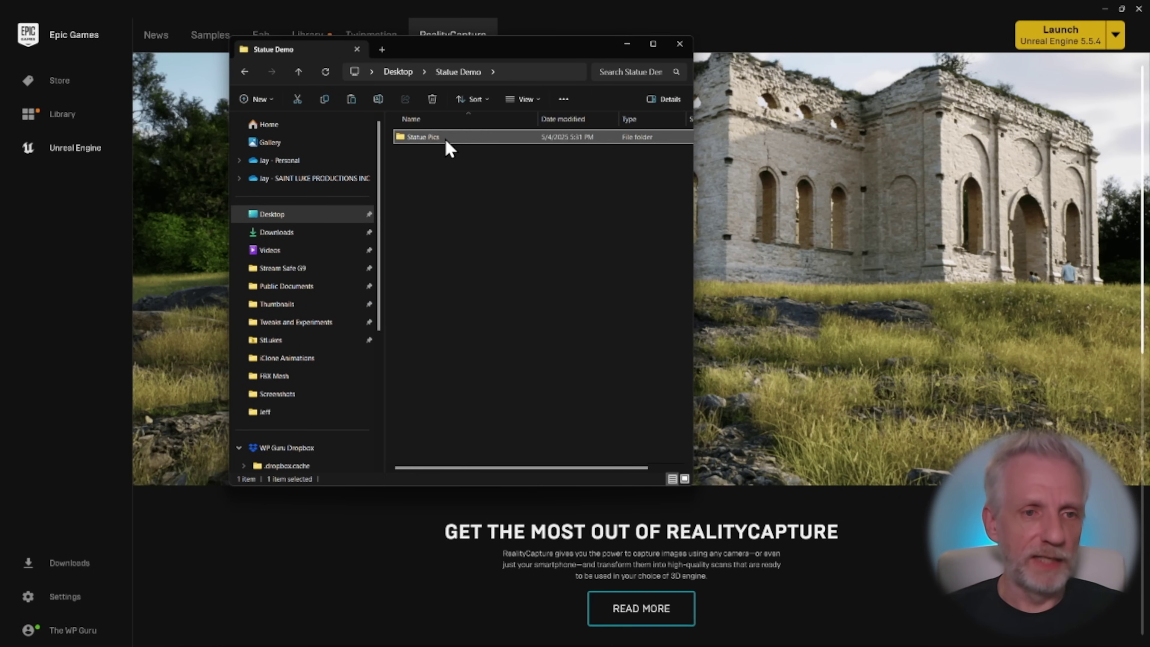
double_click(444, 146)
Step: Maximize the window, show the 78 statue photos as large icons, and scroll through them
double_click(540, 51)
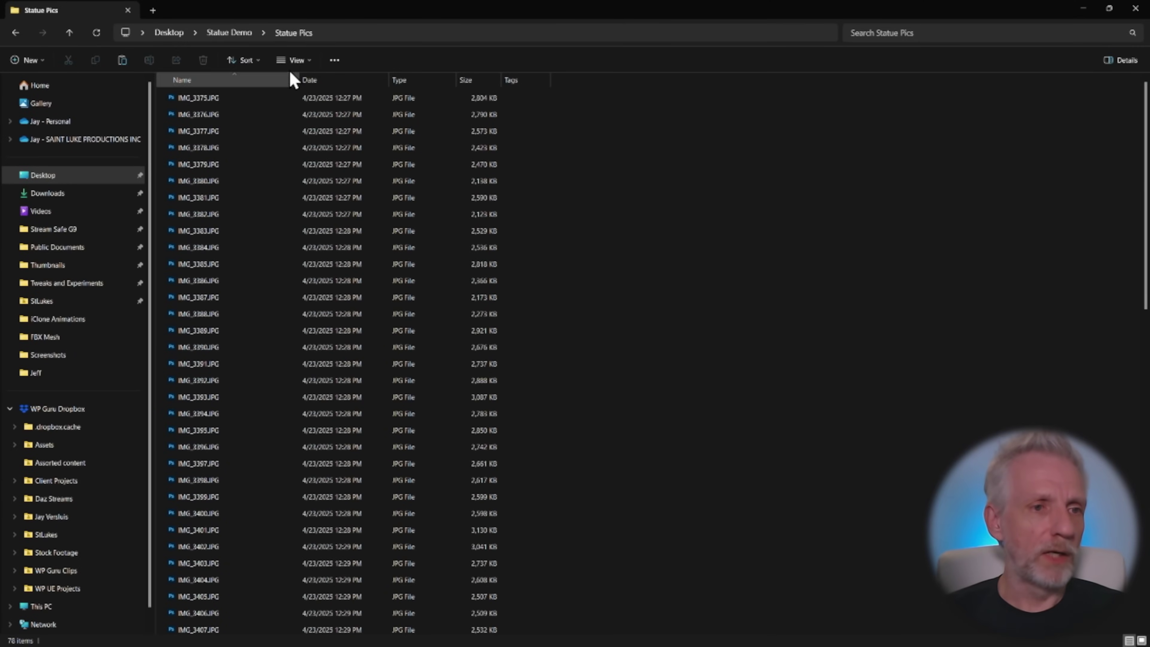
click(310, 62)
click(323, 107)
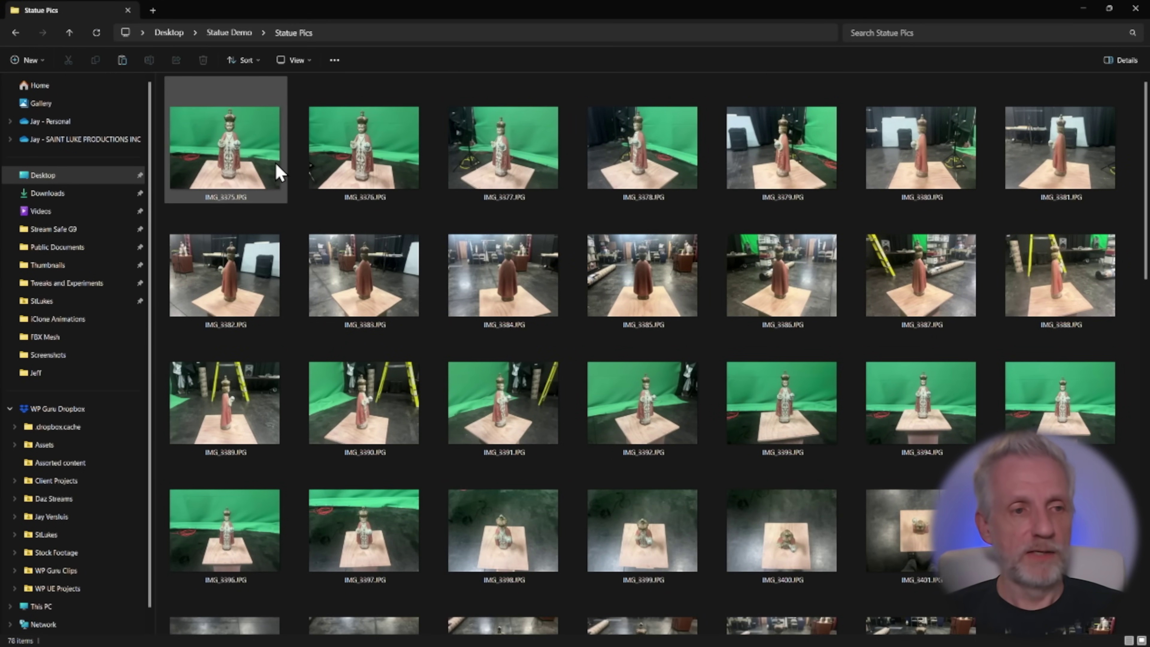
mouse_move(218, 170)
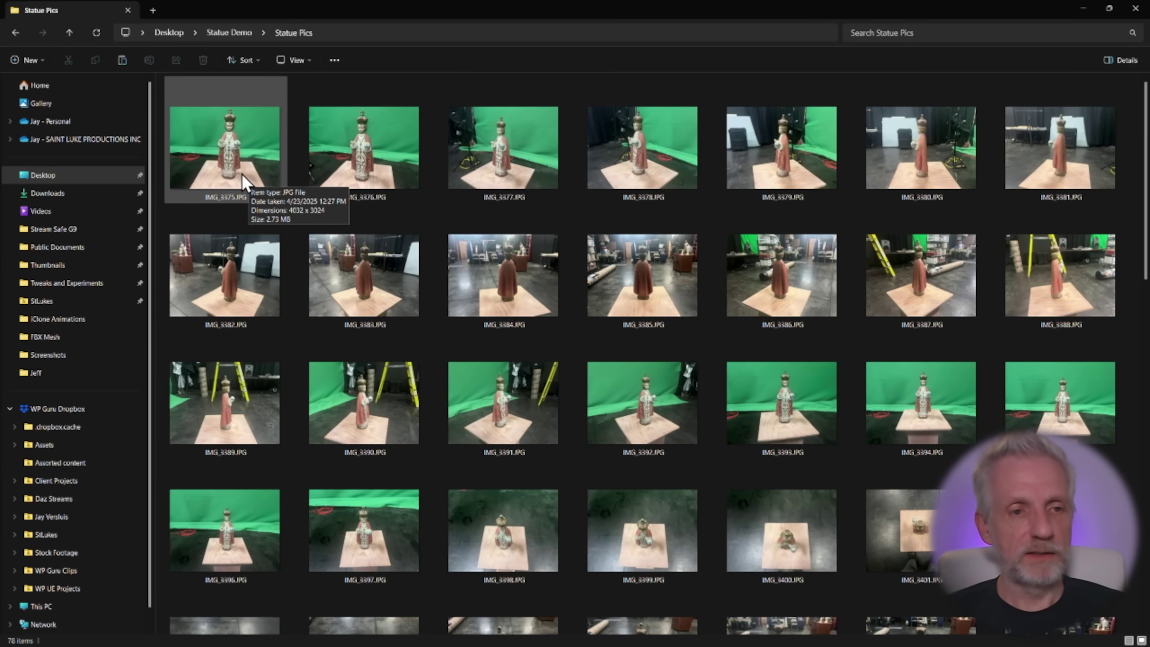
mouse_move(376, 182)
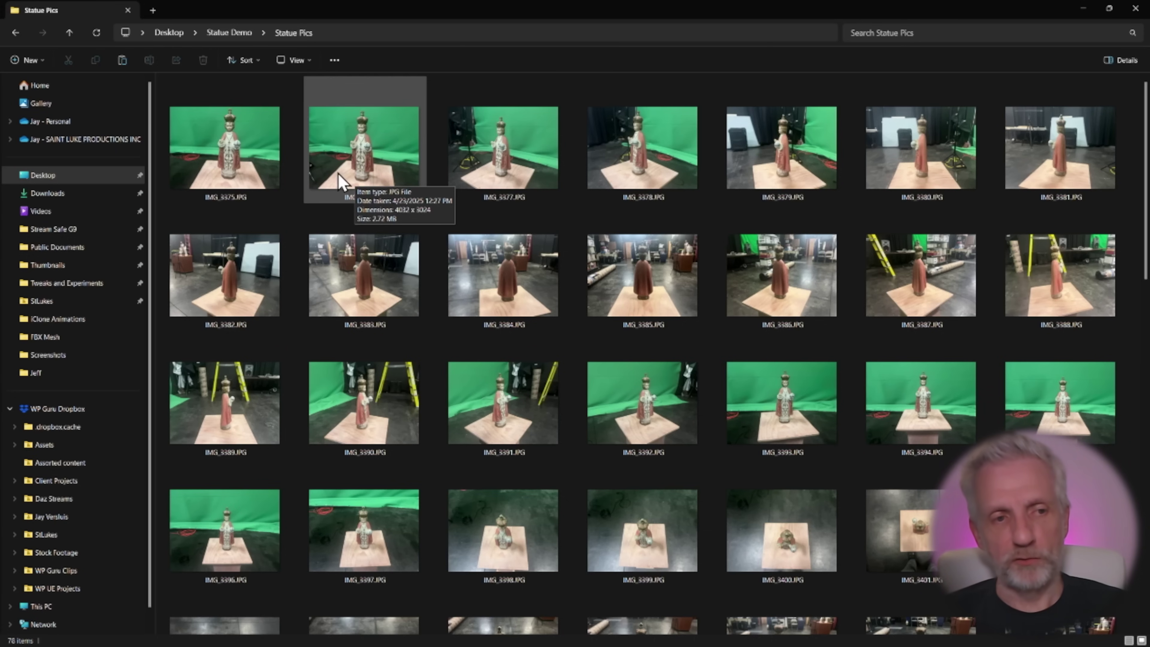
mouse_move(742, 121)
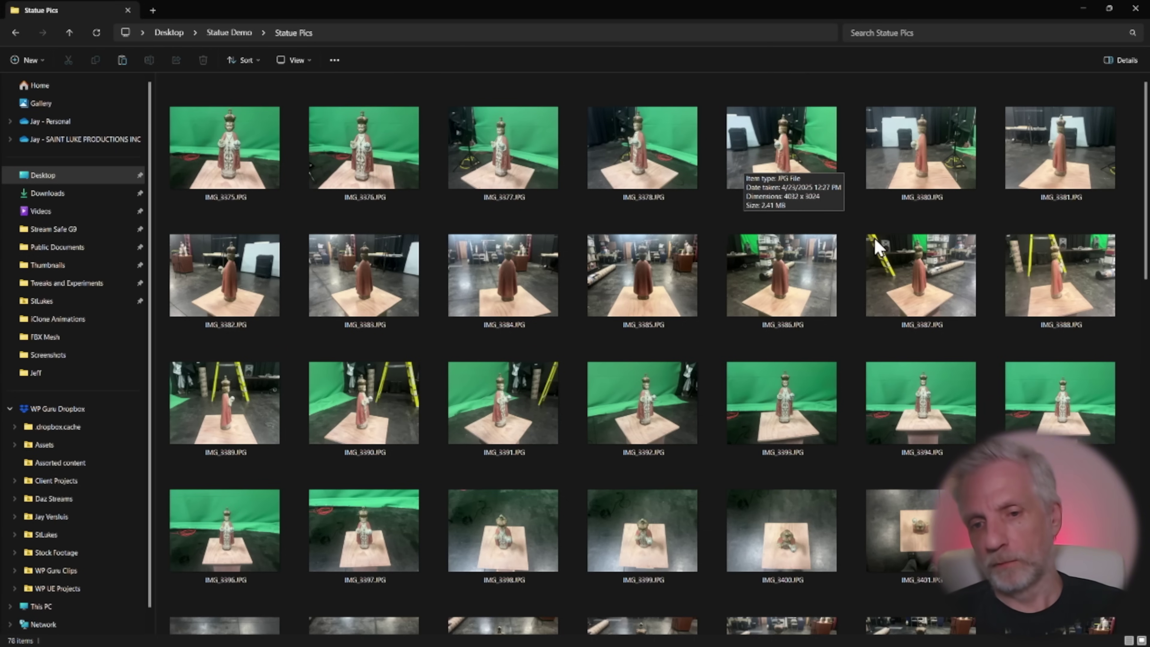
mouse_move(928, 287)
scroll(942, 297, down, 3)
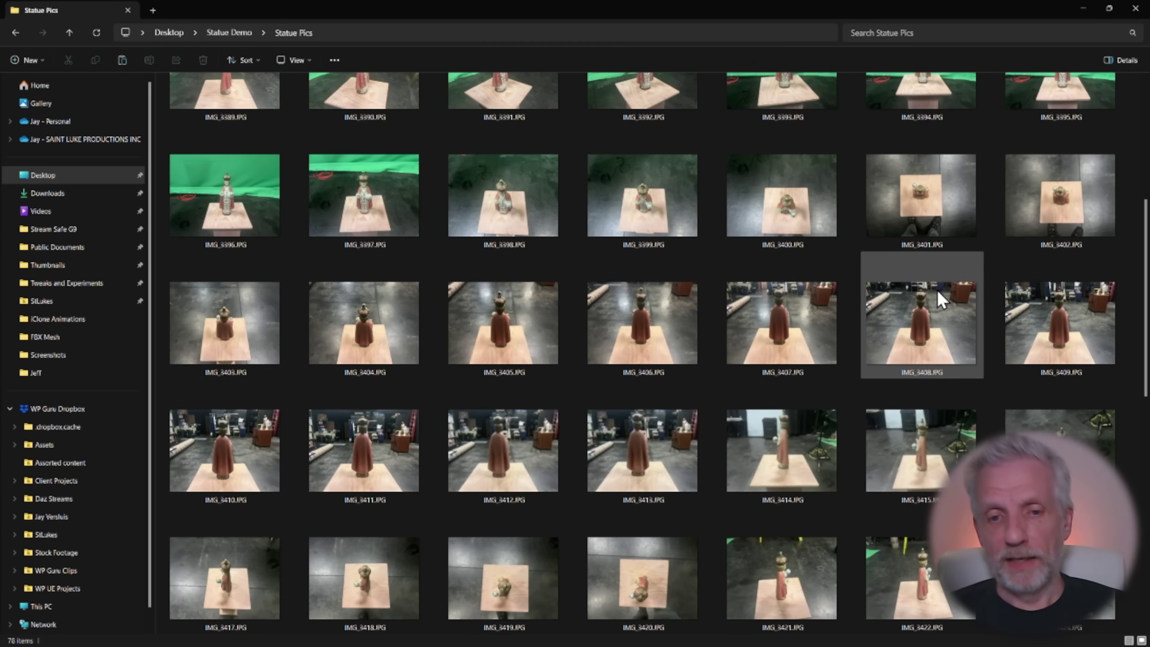
scroll(942, 299, down, 3)
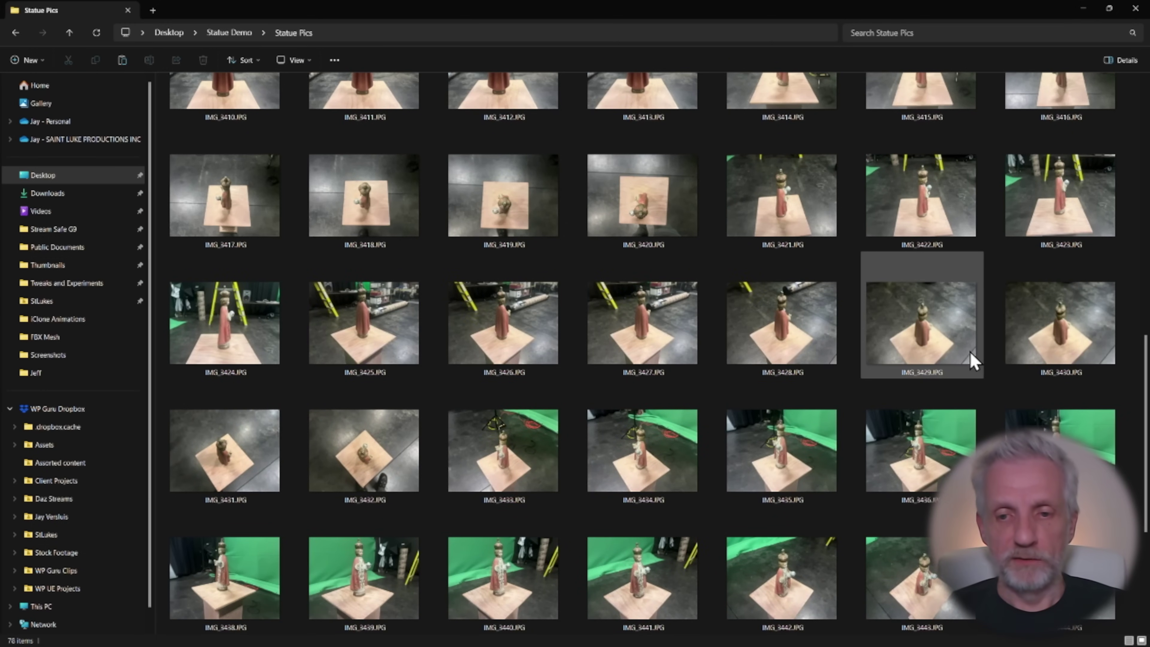
scroll(1140, 386, down, 3)
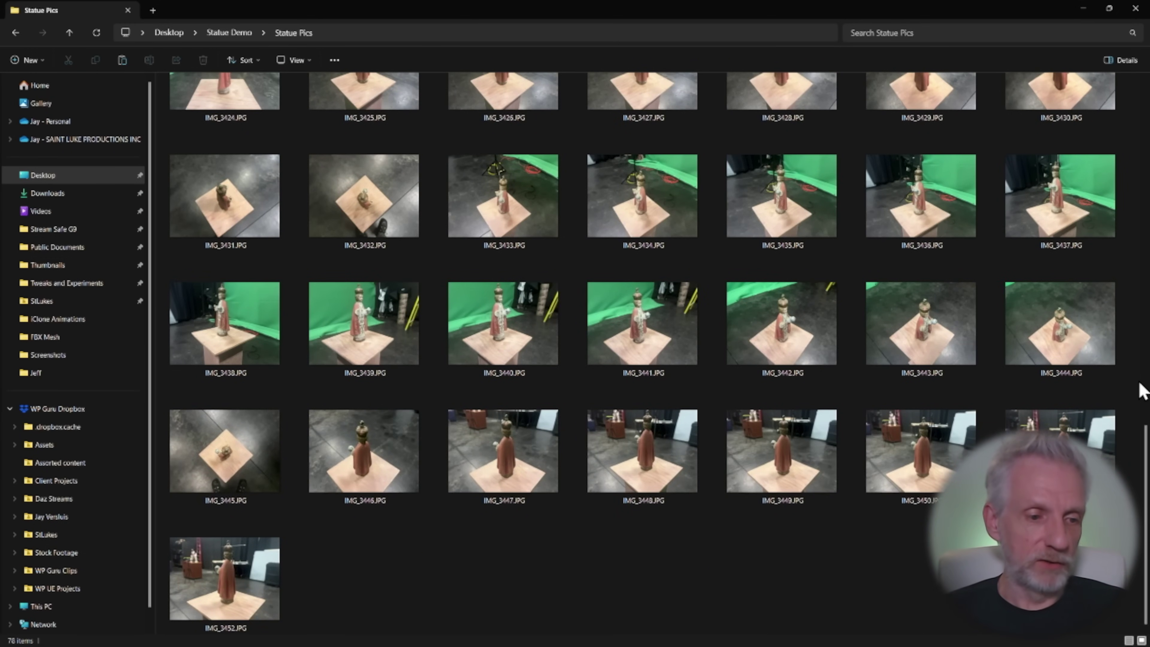
Step: Back in Blender, add a mesh Circle at the BabyJesus statue's base
key(alt+Tab)
key(alt+Tab)
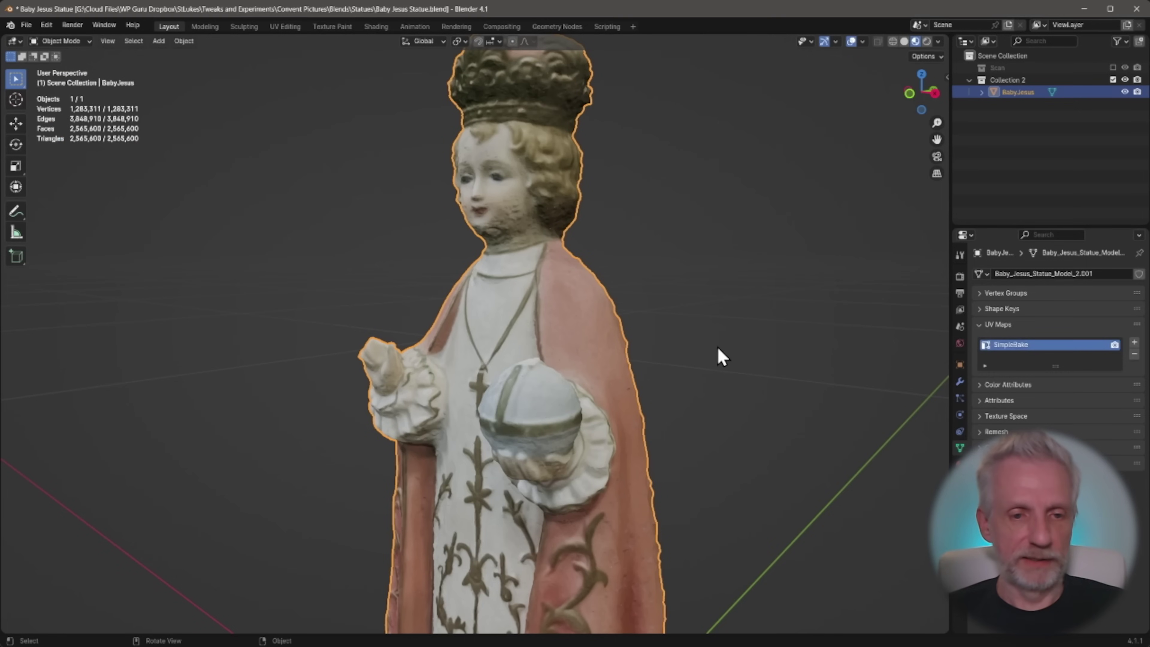
scroll(721, 356, down, 4)
shift+middle_drag(620, 384, 627, 306)
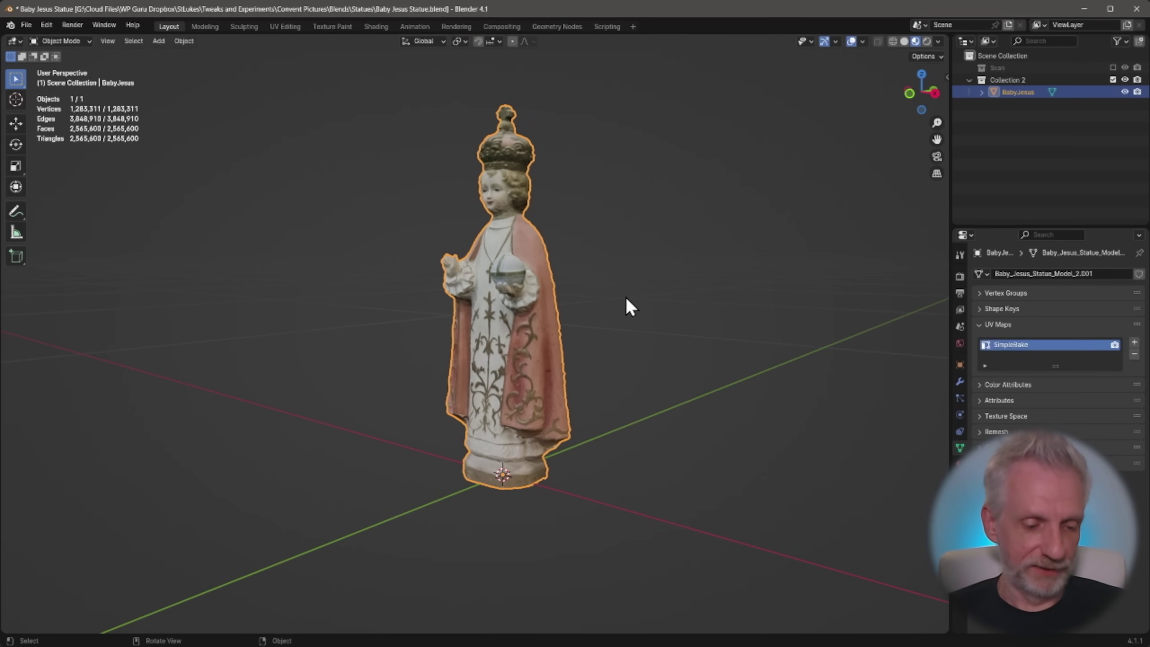
key(shift+a)
mouse_move(623, 298)
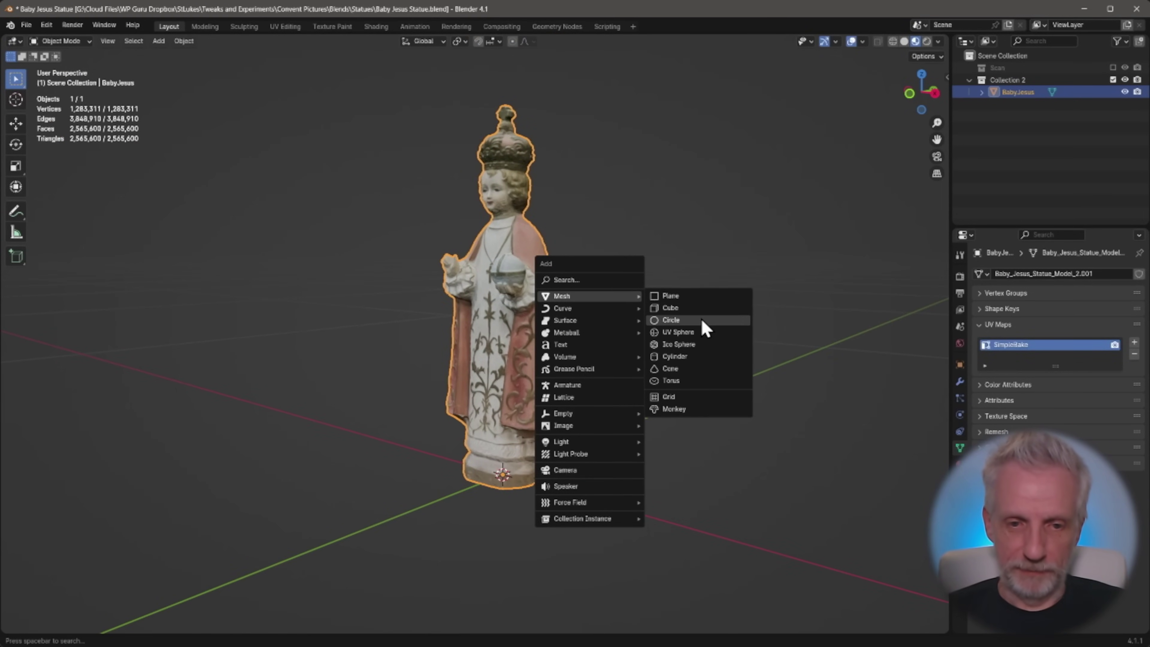
click(675, 320)
scroll(706, 337, down, 5)
Step: Resize the circle and raise it 0.15152 m along Z
key(s)
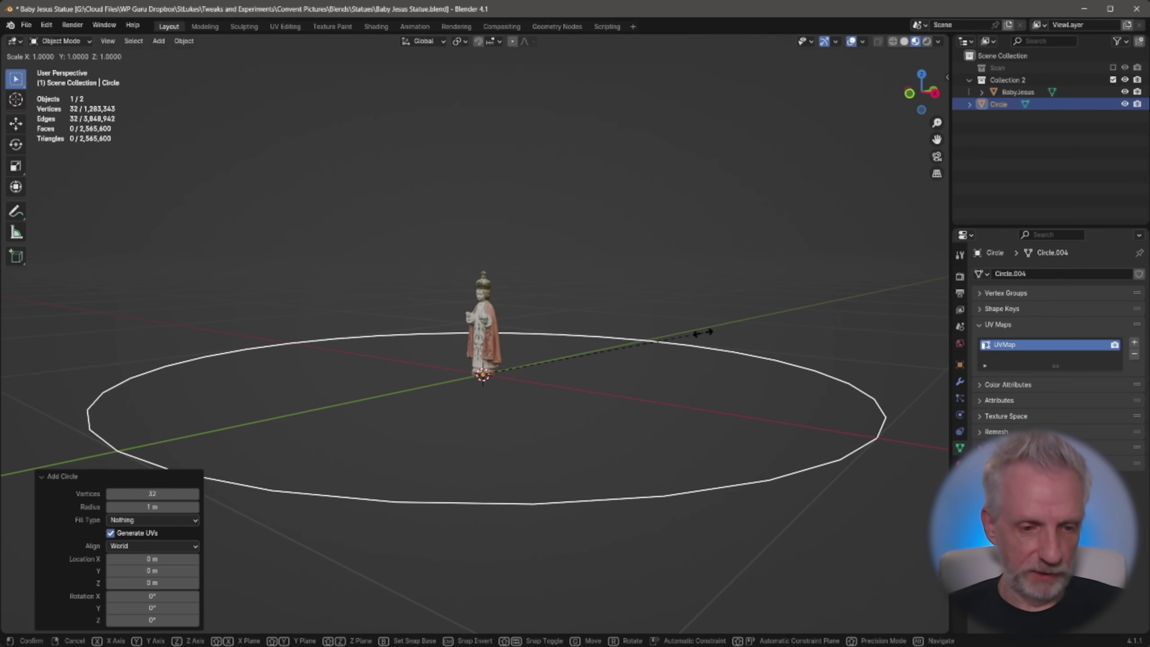
click(560, 311)
key(g)
key(z)
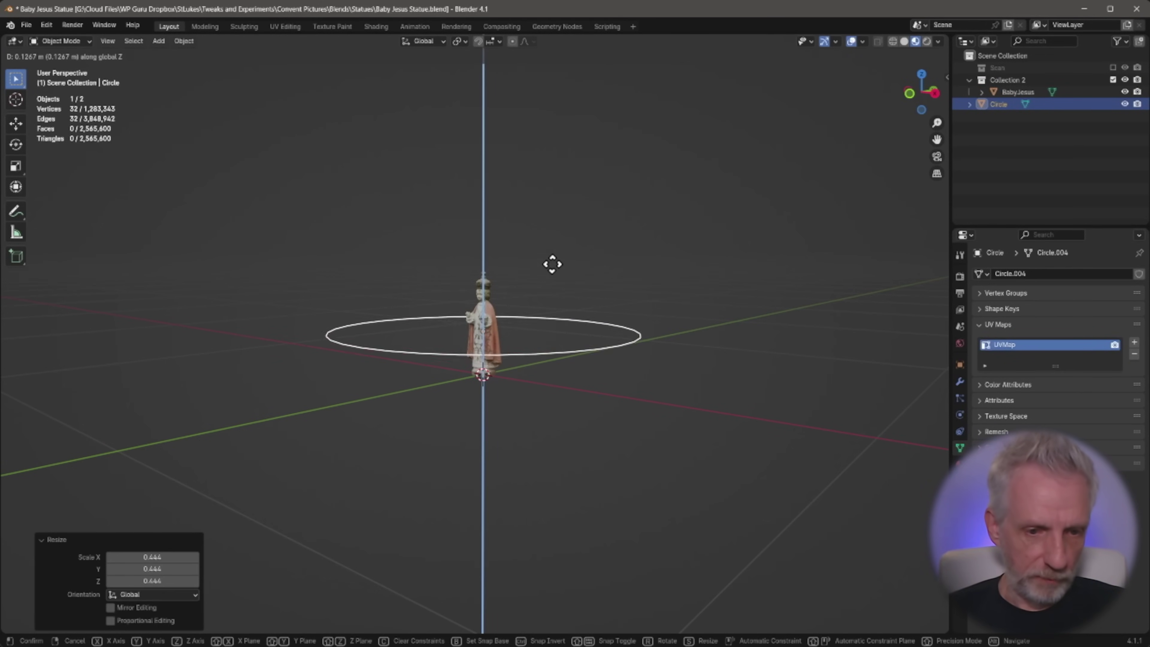
click(558, 271)
scroll(558, 272, down, 1)
middle_drag(557, 272, 526, 290)
scroll(570, 303, up, 5)
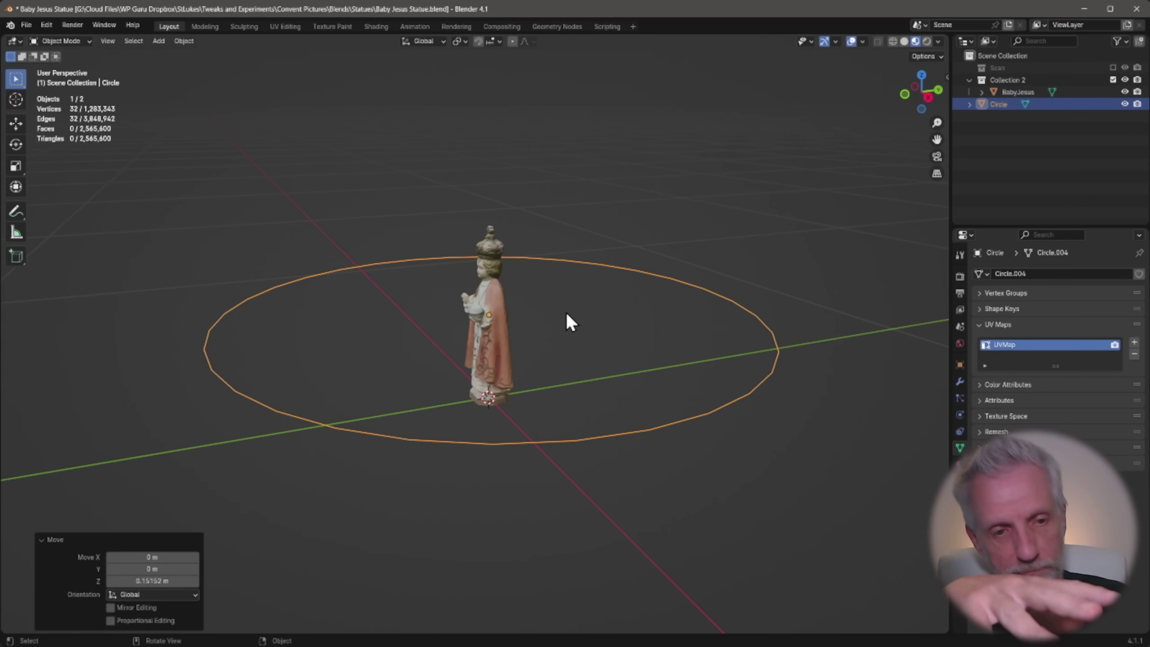
Step: Orbit around the statue to check how the circle rings it
middle_drag(578, 316, 511, 471)
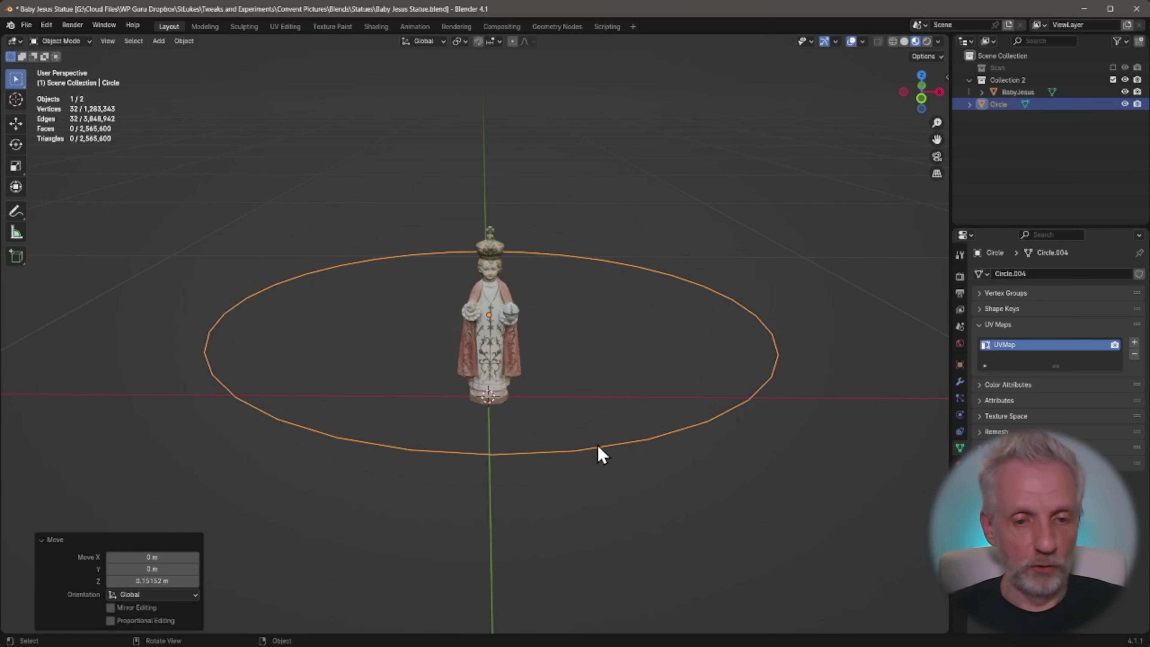
middle_drag(603, 453, 480, 469)
middle_drag(564, 464, 509, 470)
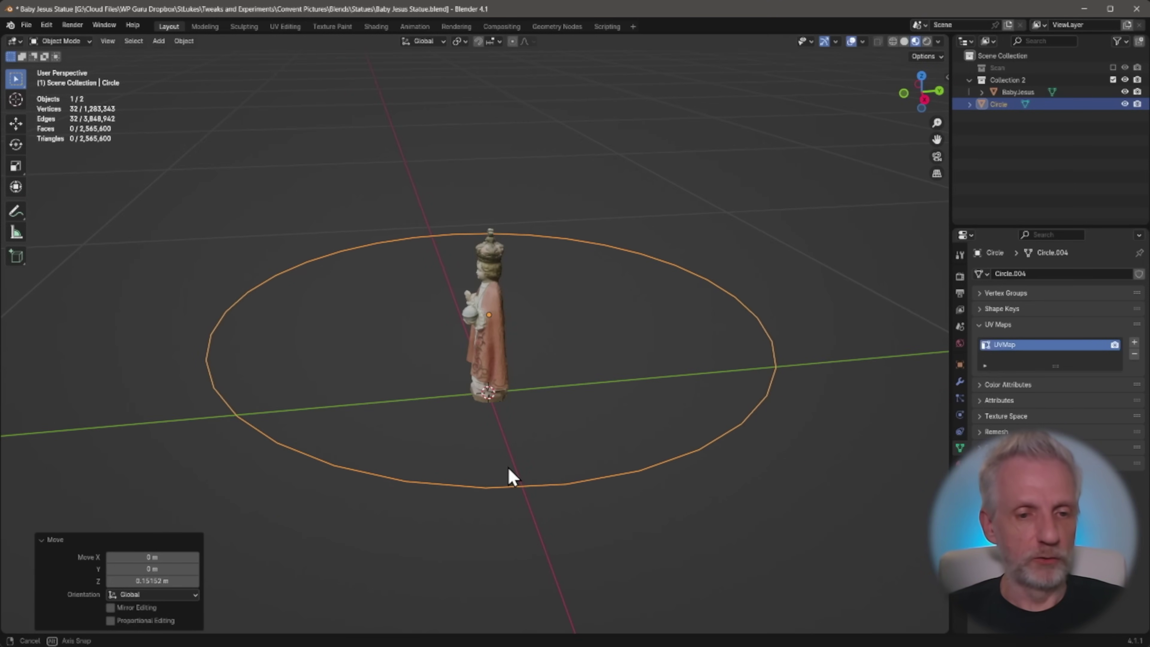
middle_drag(586, 470, 479, 415)
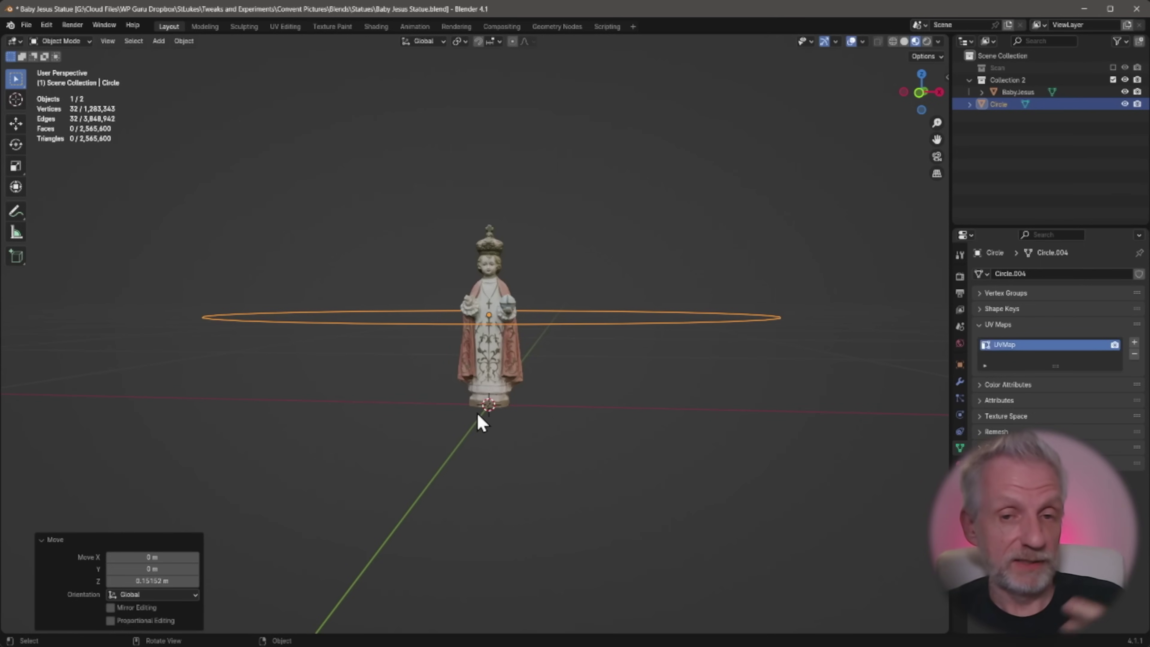
Step: Duplicate the circle into Circle.001, constrained to the Z axis
middle_drag(480, 421, 550, 358)
key(shift+d)
key(z)
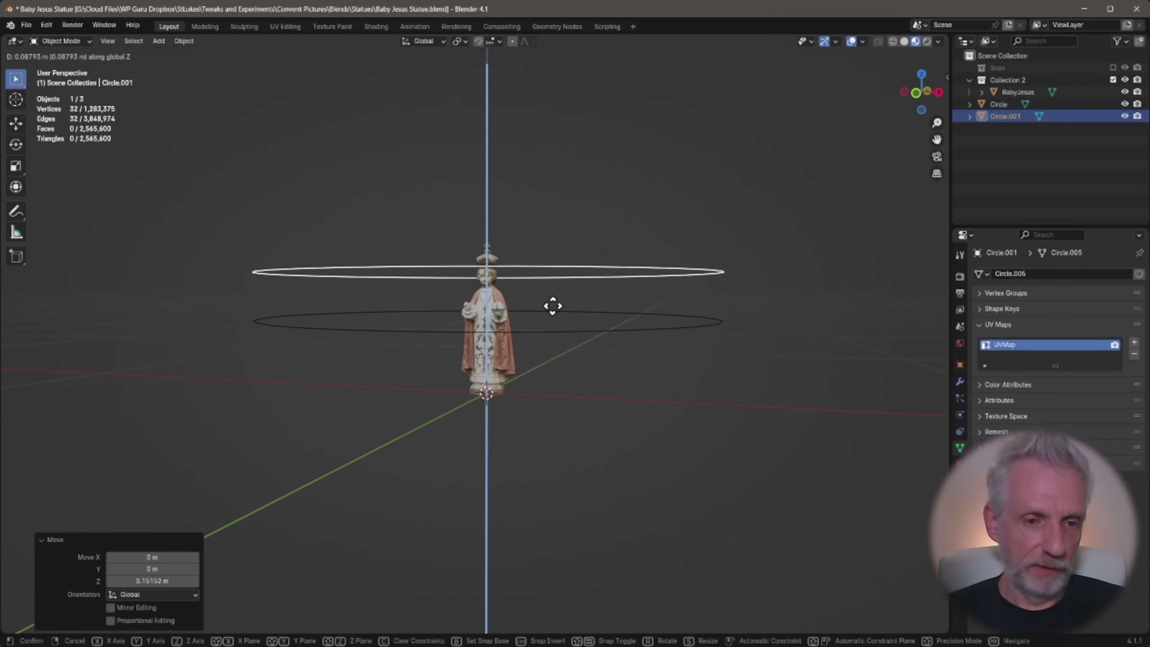
click(552, 306)
Step: Cancel a trial Z scale and lower Circle.001 0.31853 m along Z beneath the statue
middle_drag(581, 301, 349, 249)
key(s)
key(z)
key(Escape)
key(g)
key(z)
click(367, 417)
Step: Orbit until the statue stands upright with both circles in view
middle_drag(398, 406, 449, 368)
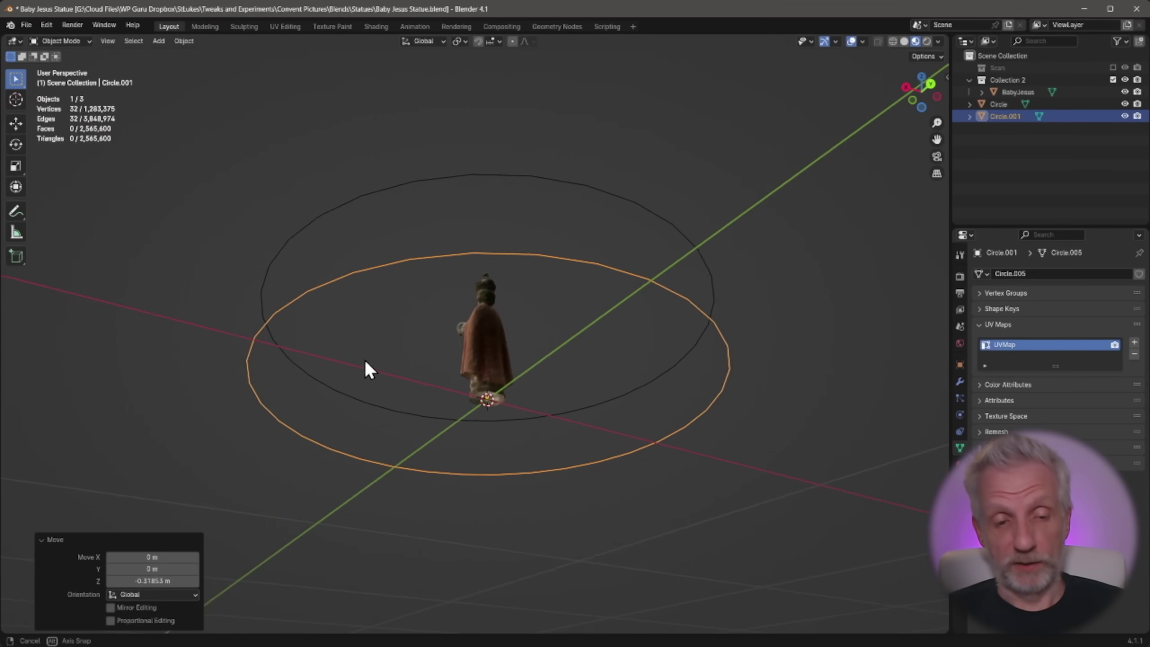
middle_drag(362, 361, 398, 321)
middle_drag(513, 316, 196, 302)
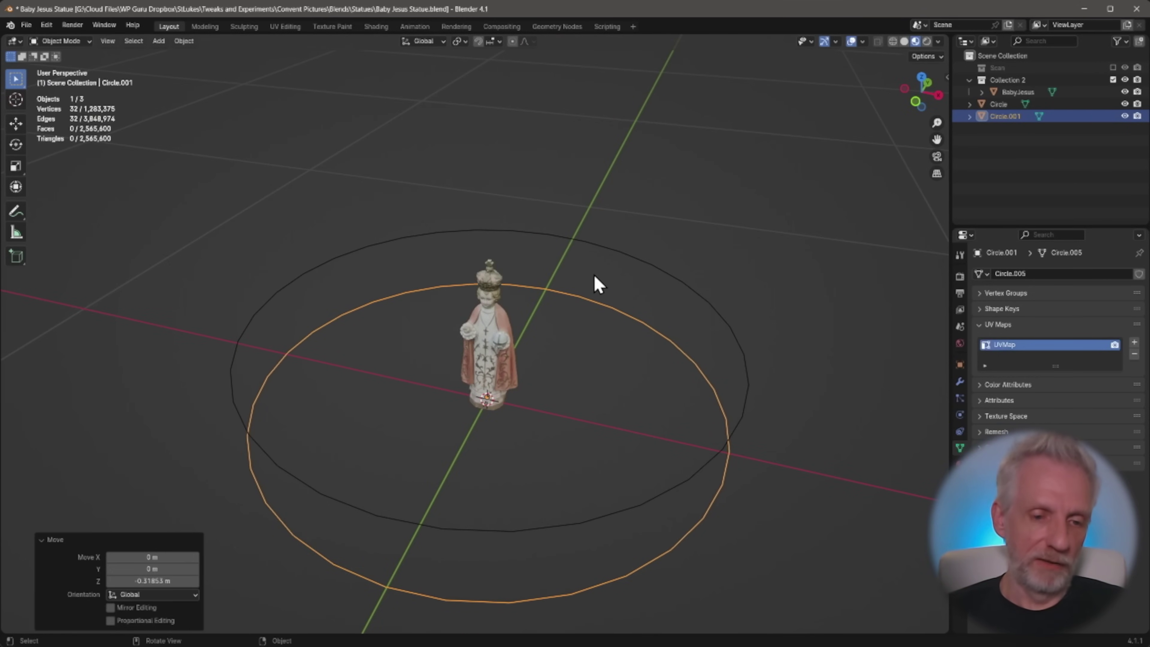
Step: Rotate Circle.001 90° about X with R X 90 and inspect the upright ring
text(rx)
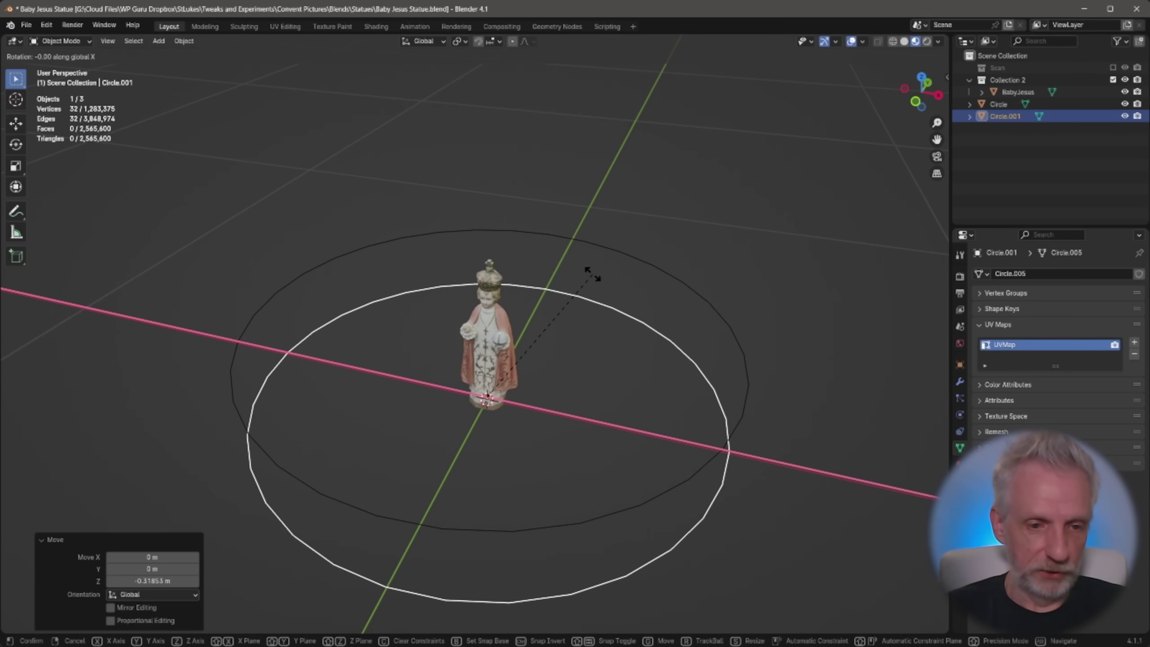
text(90)
key(Return)
middle_drag(363, 327, 460, 404)
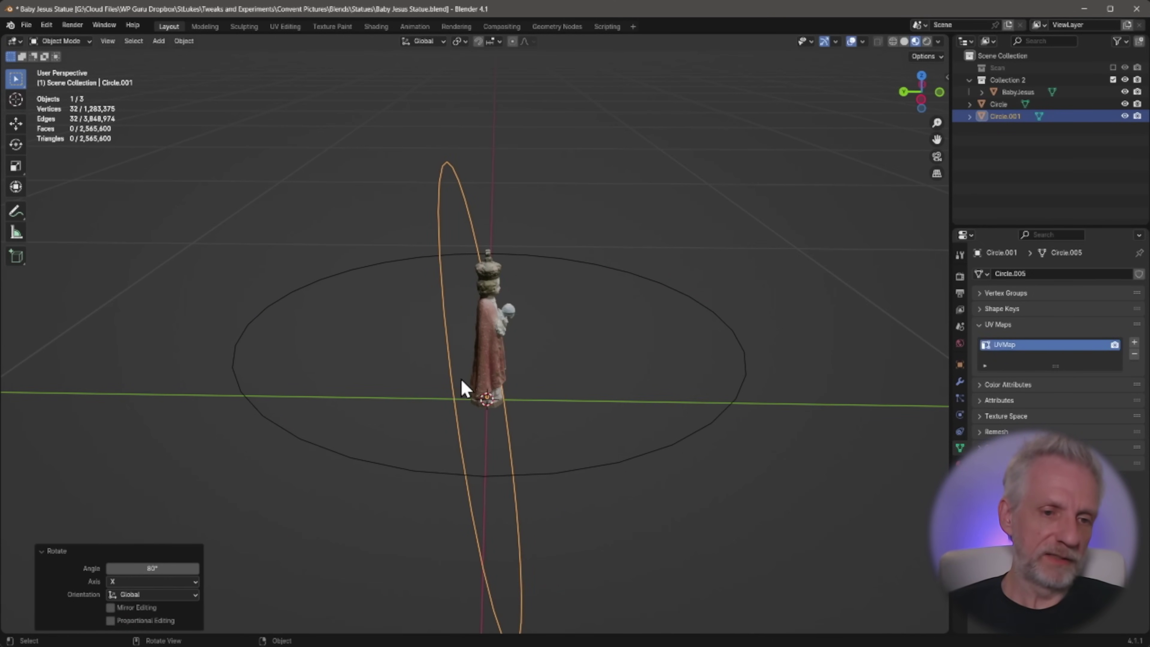
middle_drag(539, 128, 281, 222)
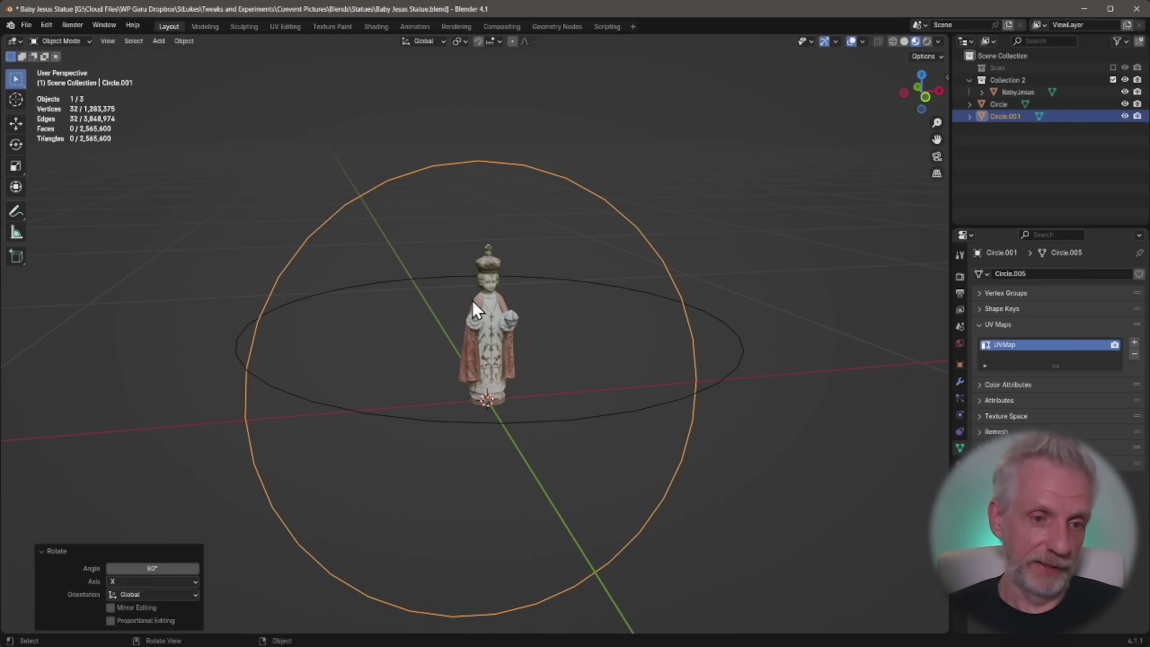
middle_drag(475, 309, 423, 304)
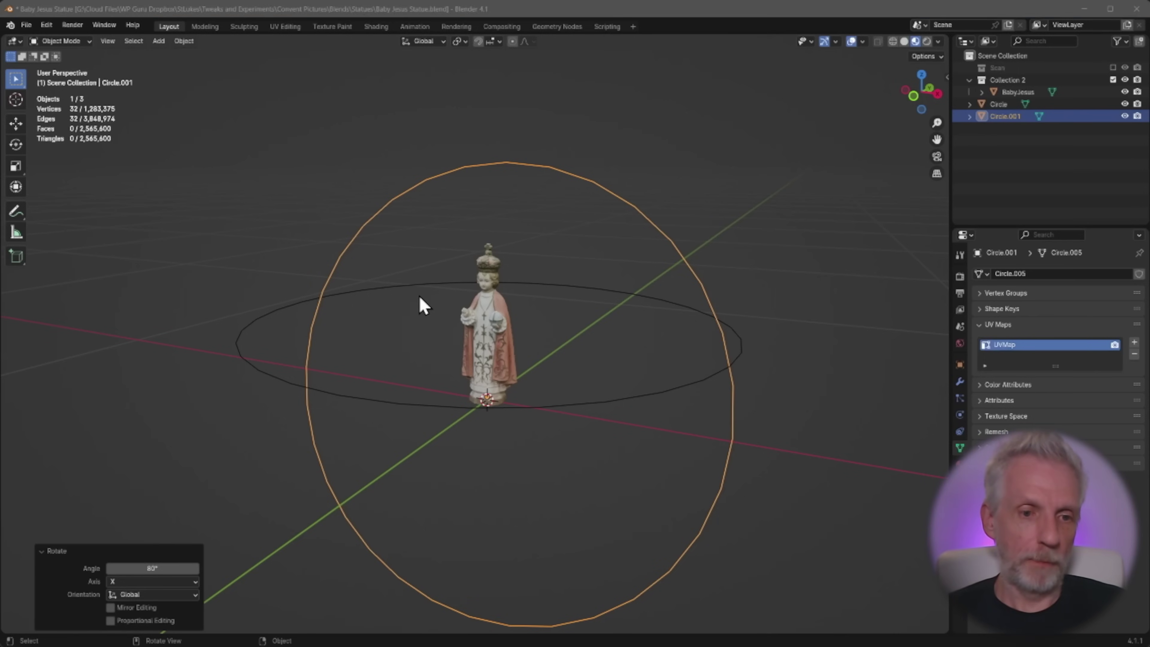
Step: Glance over the Statue Pics thumbnails, then switch to the new RealityCapture project
key(alt+Tab)
key(alt+Tab)
key(alt+Tab)
key(alt+Tab)
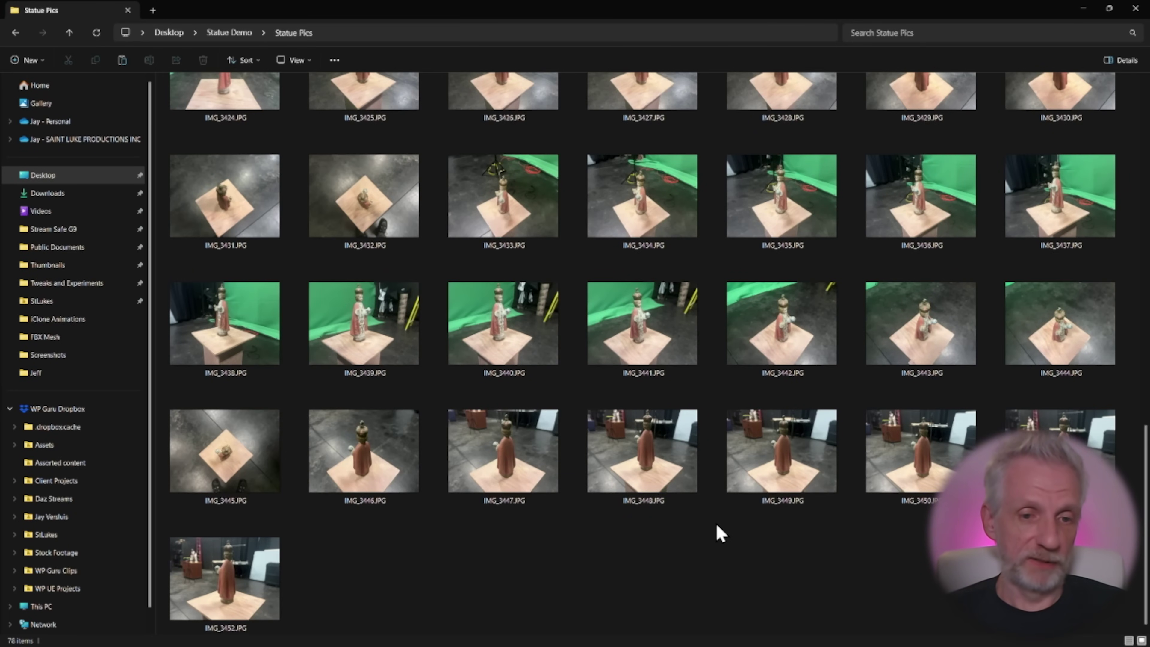
scroll(717, 530, up, 5)
scroll(717, 526, down, 5)
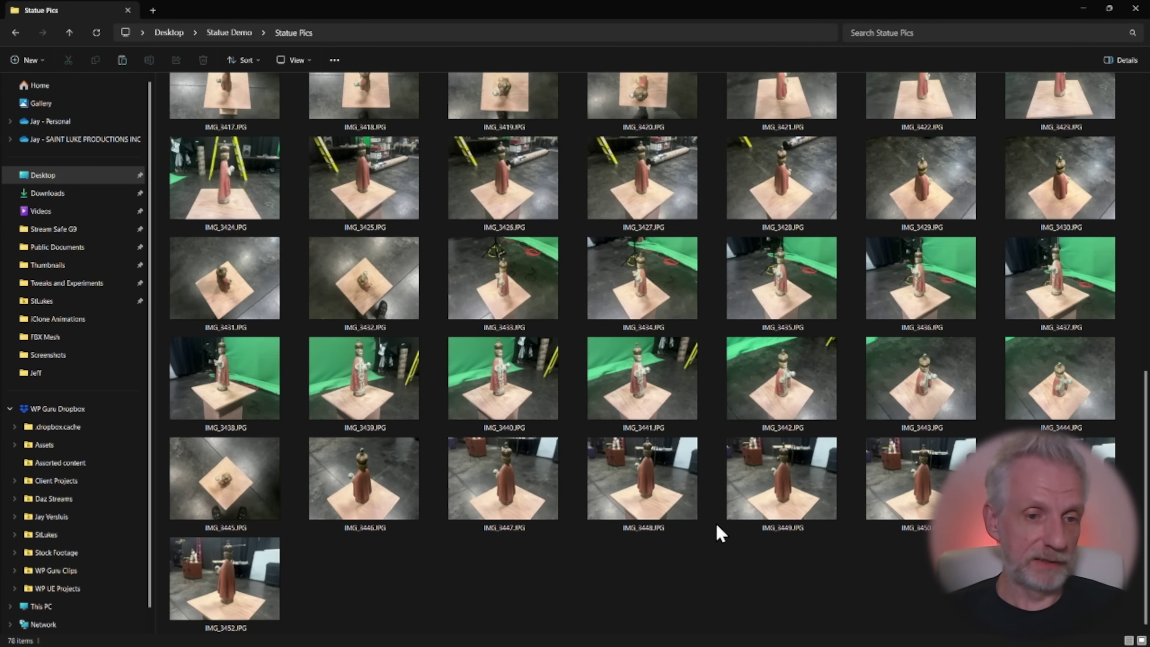
key(alt+Tab)
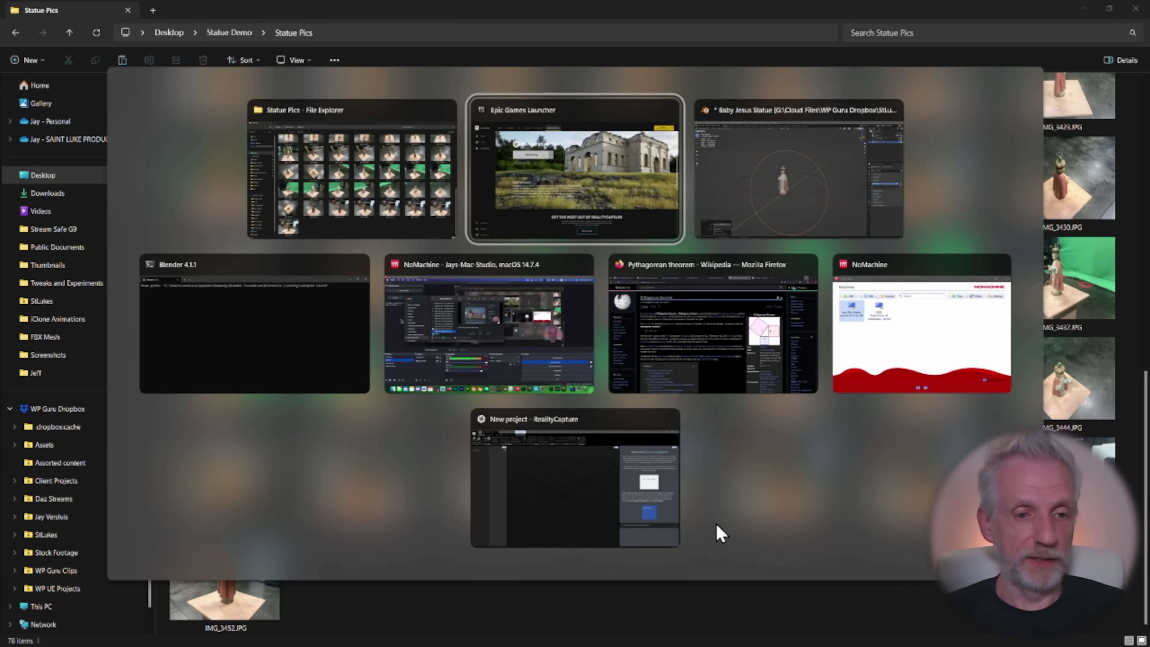
key(alt+shift+Tab)
key(alt+shift+Tab)
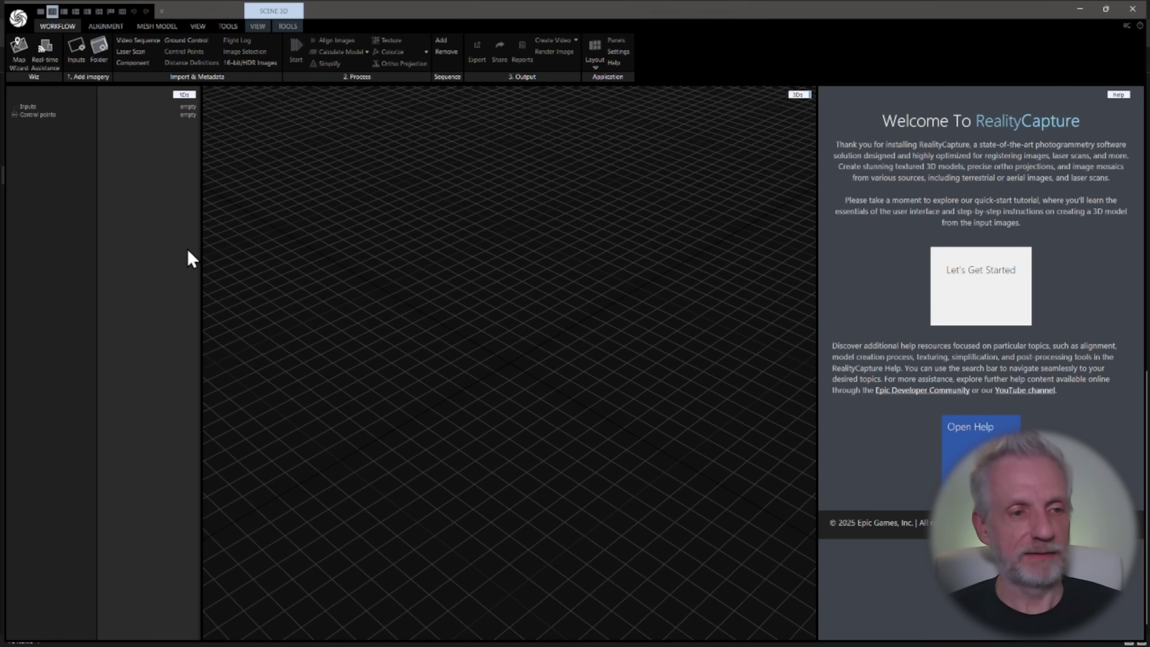
Step: Drag the splitter right so the 3Ds view takes more room beside the 1Ds panel
drag(202, 242, 303, 234)
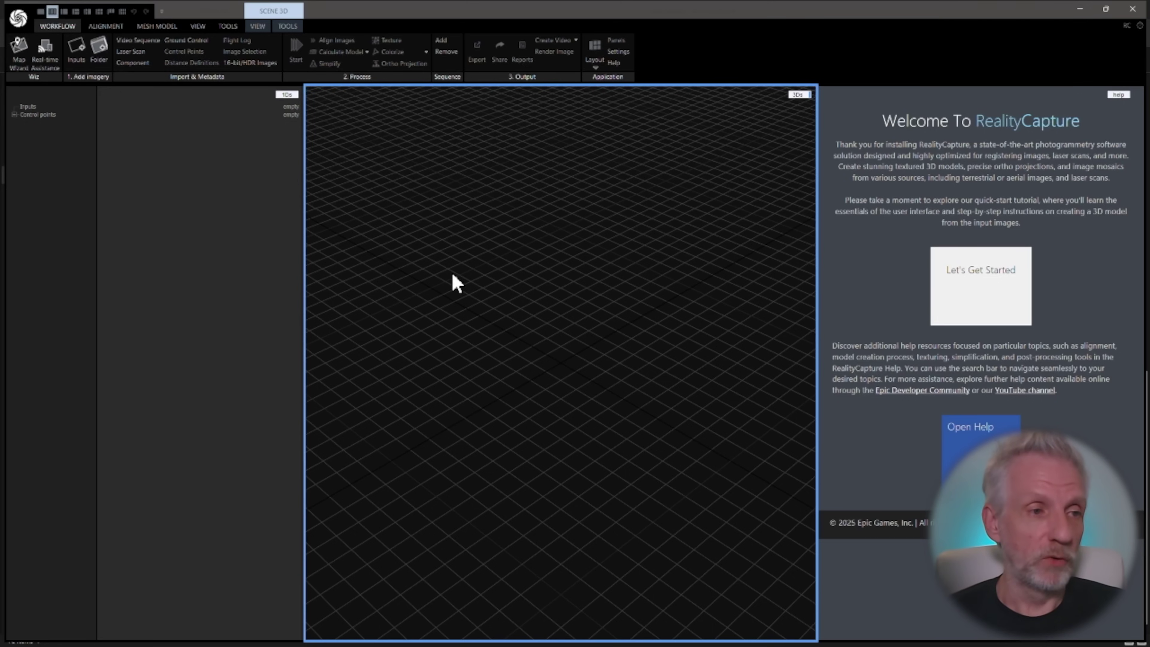
Step: Add every photo from Desktop > Statue Demo > Statue Pics as Inputs
click(77, 55)
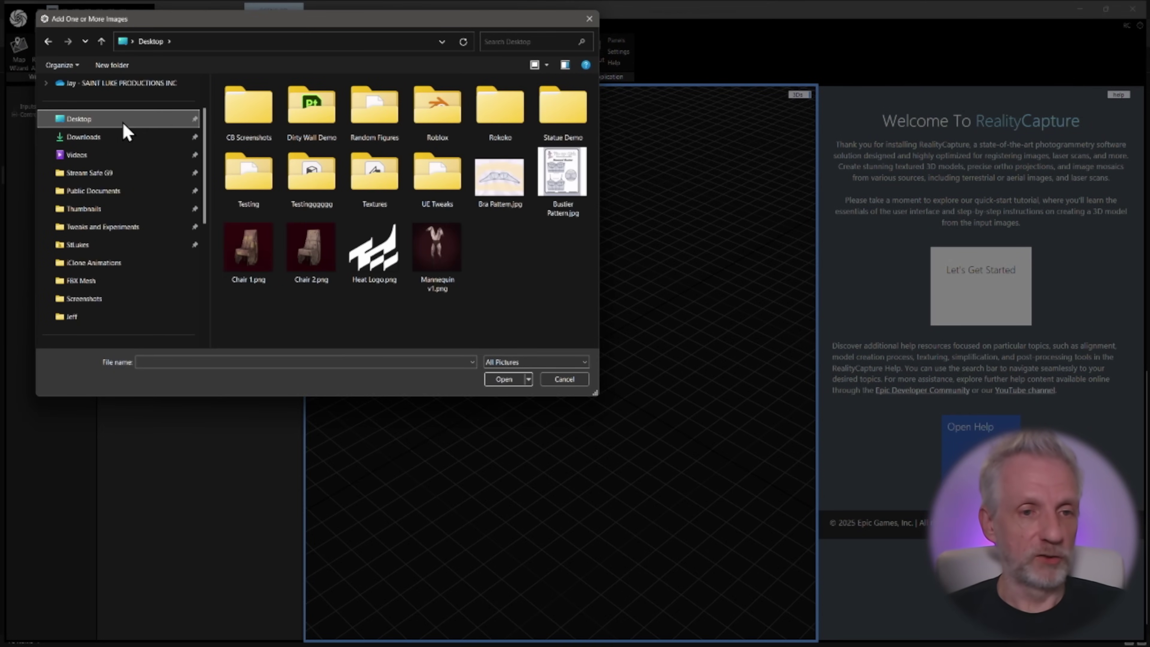
double_click(560, 120)
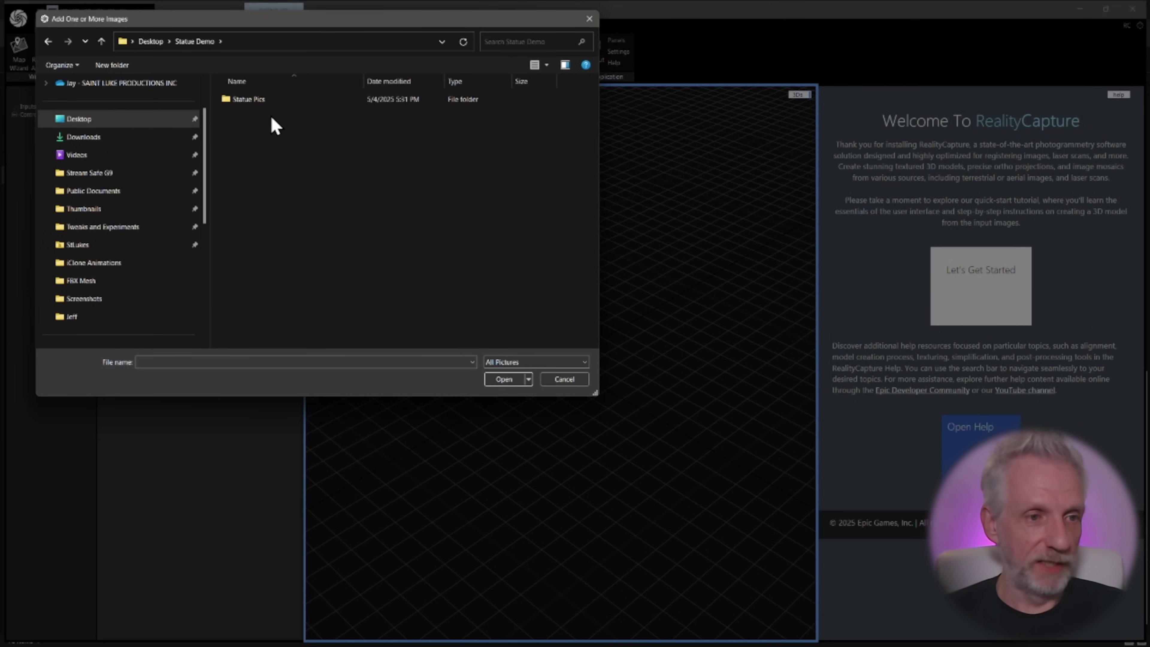
double_click(266, 101)
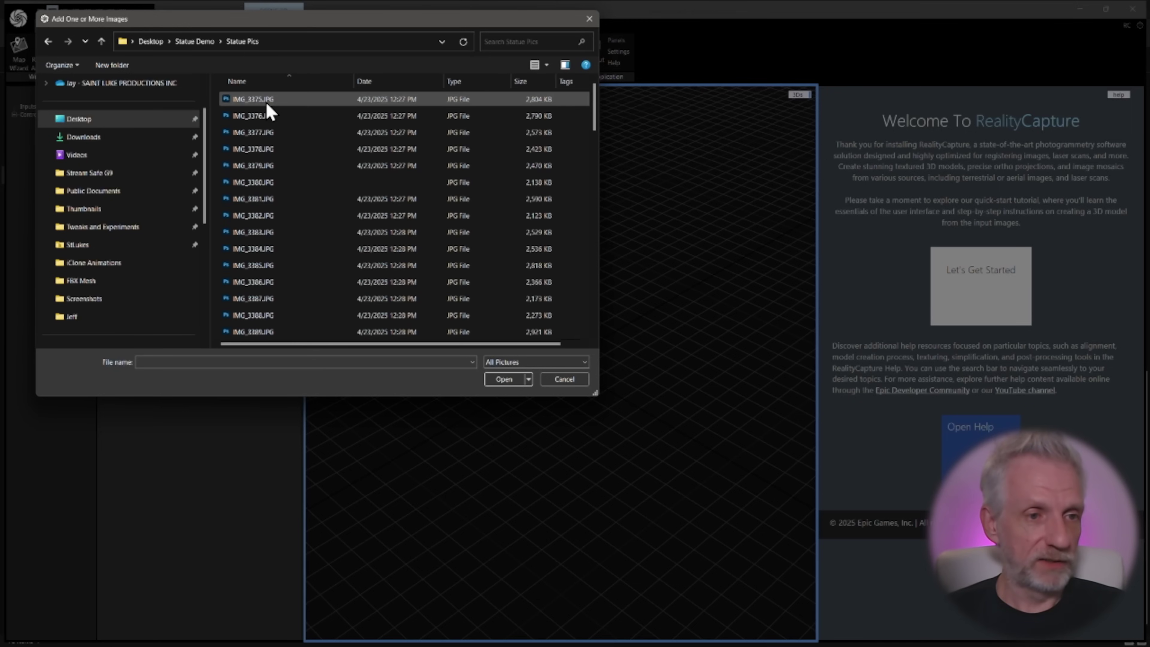
click(256, 122)
key(ctrl+a)
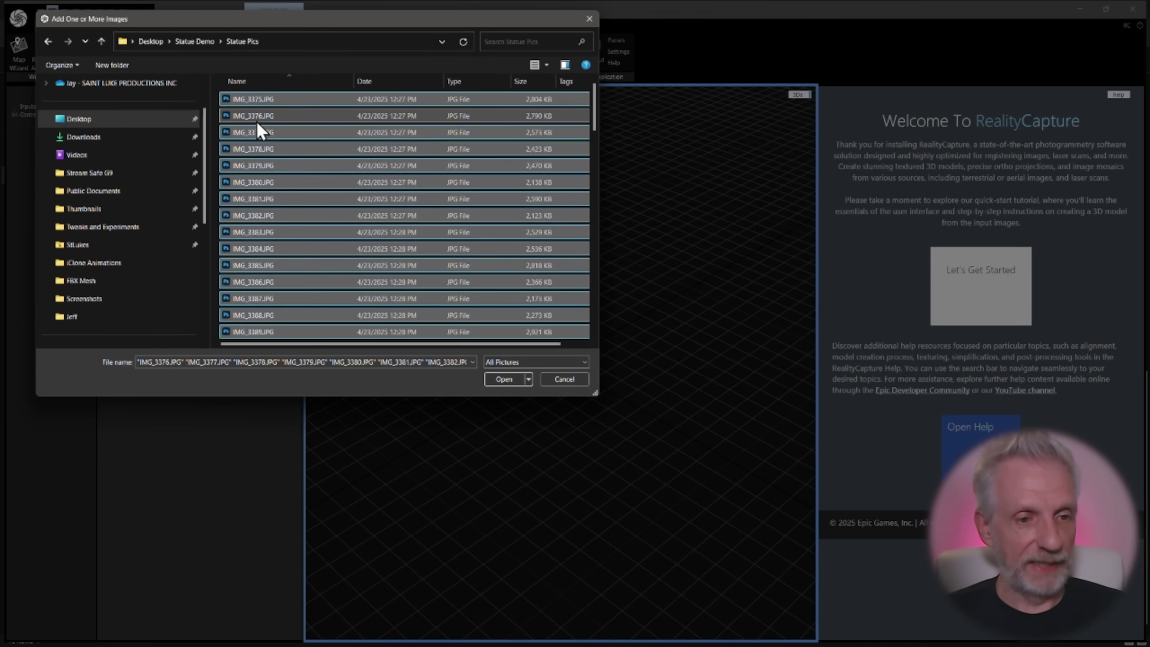
click(502, 380)
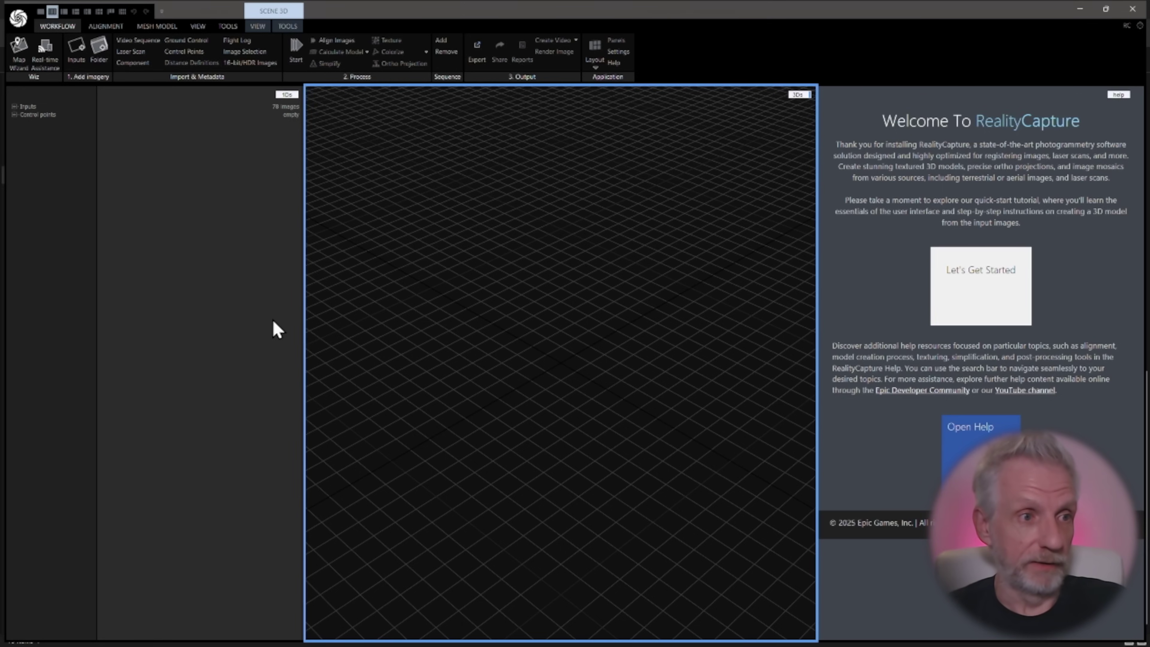
Step: Run Align Images from the ALIGNMENT tab, yielding 65- and 13-camera components
click(115, 25)
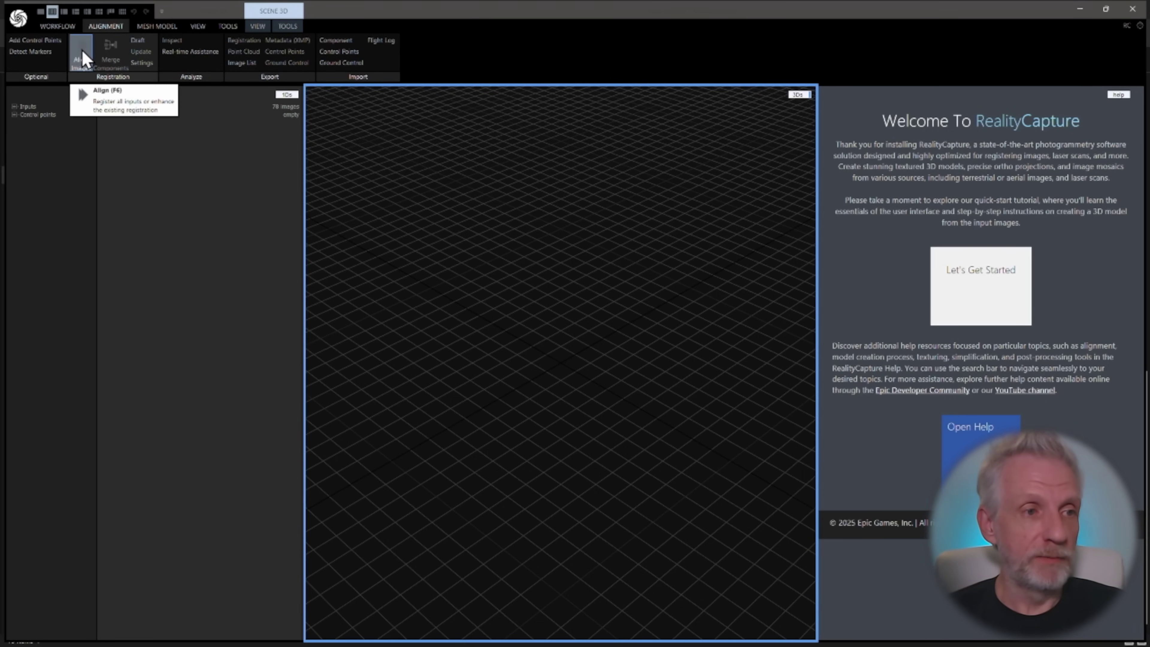
click(59, 26)
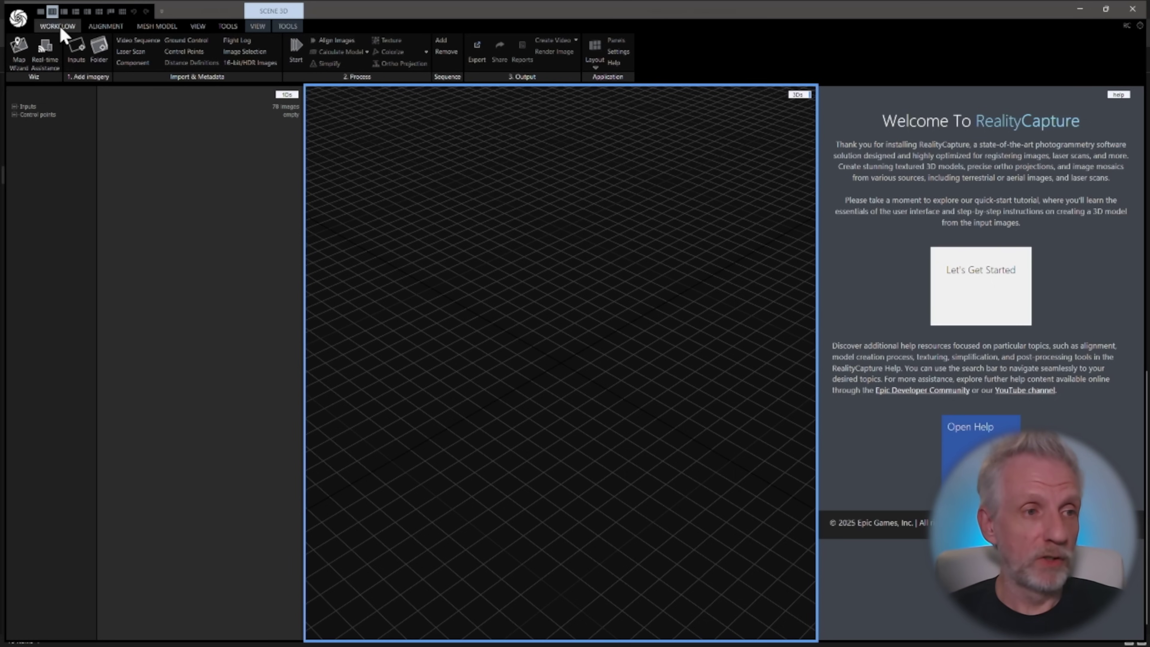
click(106, 25)
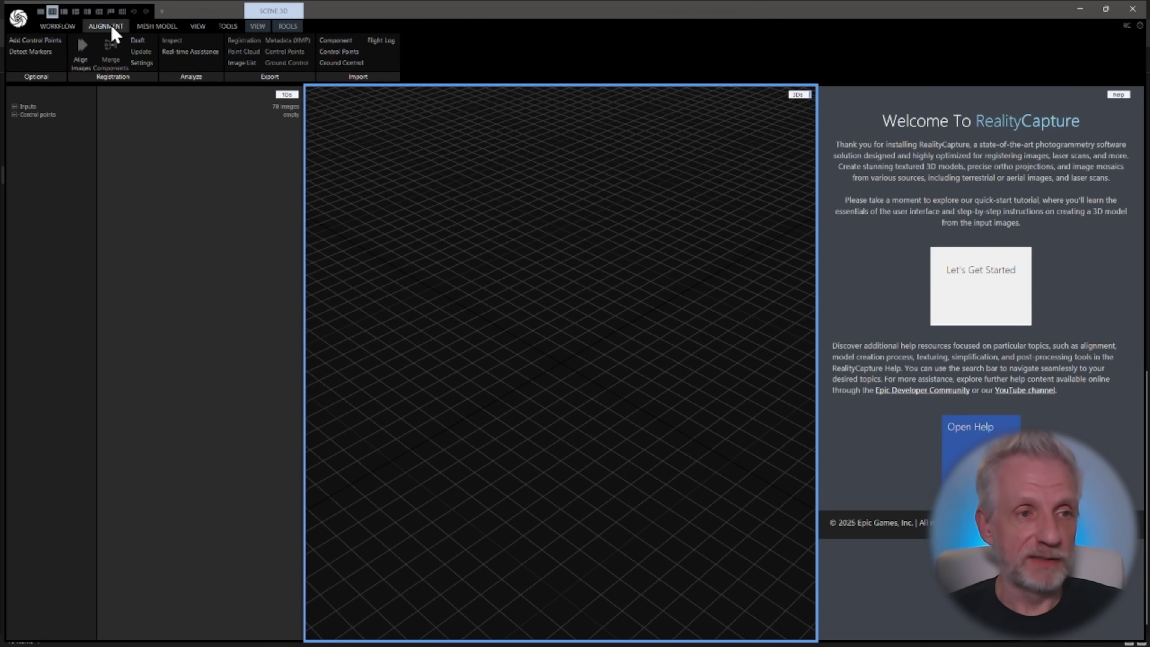
click(82, 49)
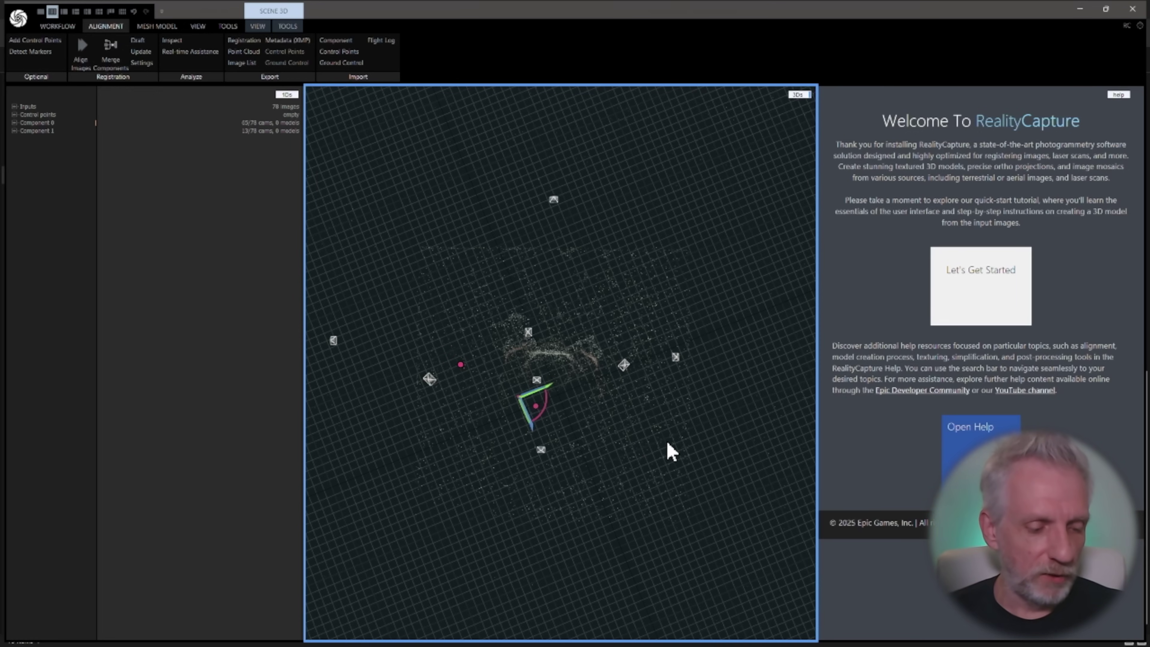
Step: Orbit and zoom around the statue's sparse point cloud until its whole reconstruction box shows
drag(683, 449, 553, 334)
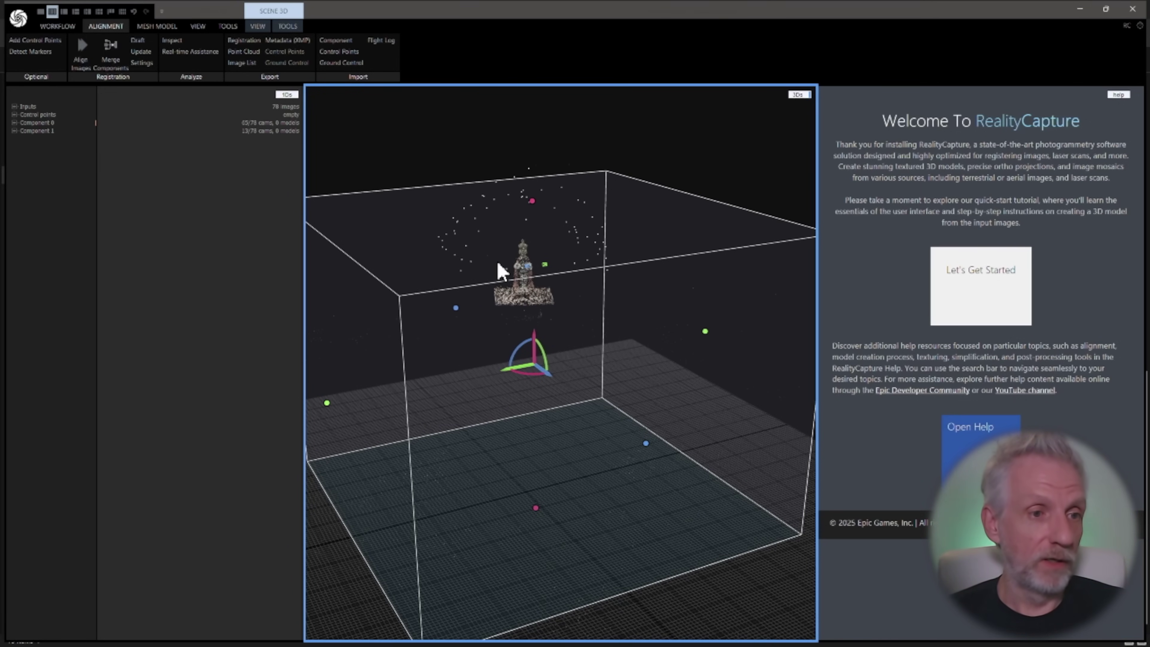
scroll(526, 275, up, 6)
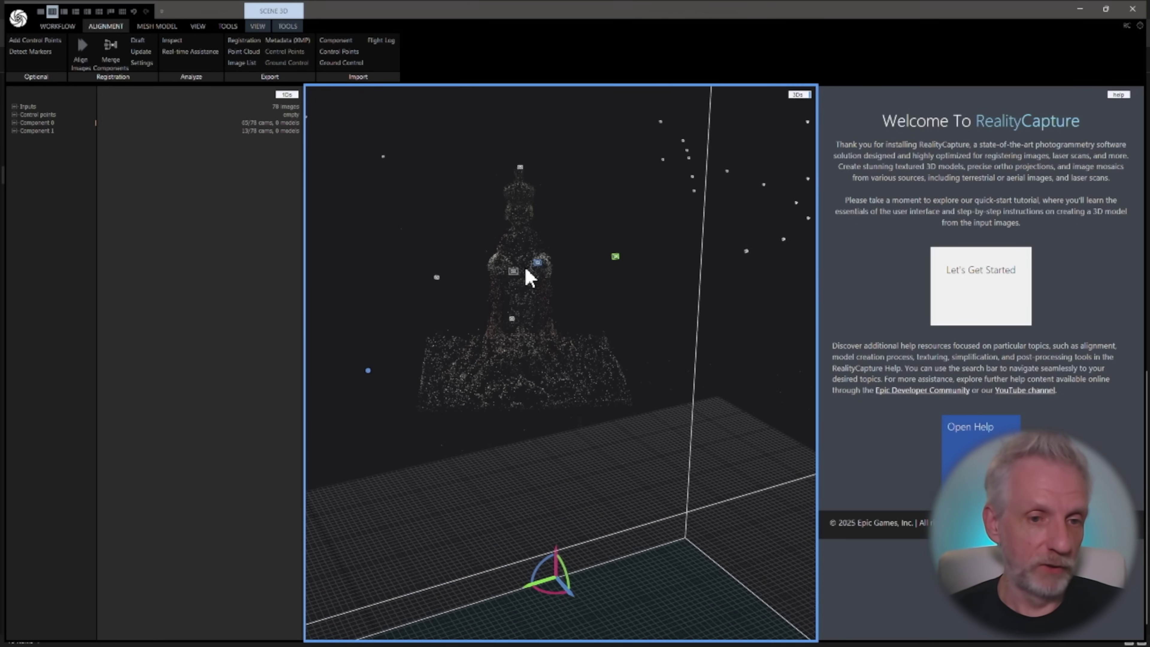
scroll(527, 274, up, 2)
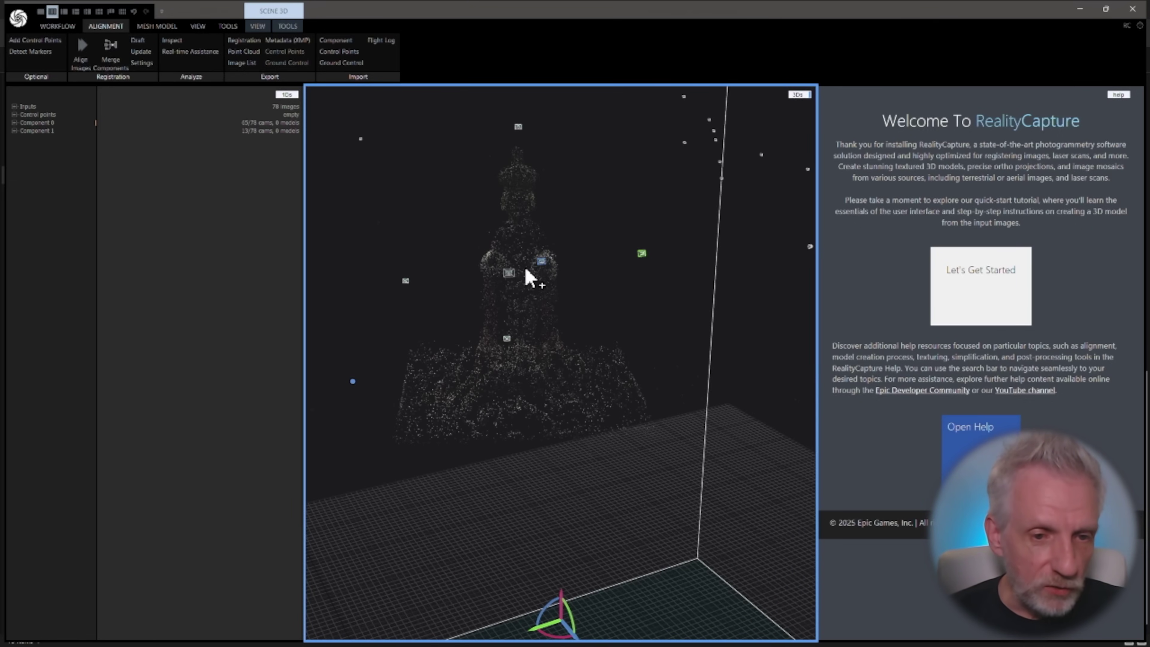
drag(530, 278, 504, 322)
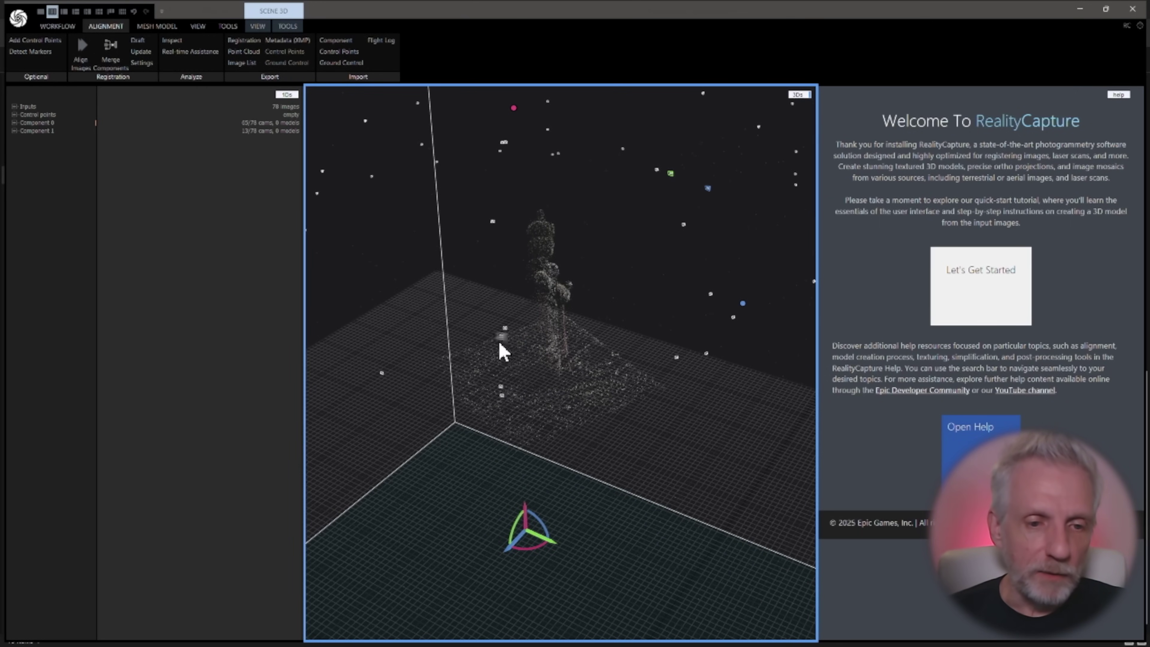
drag(503, 380, 760, 354)
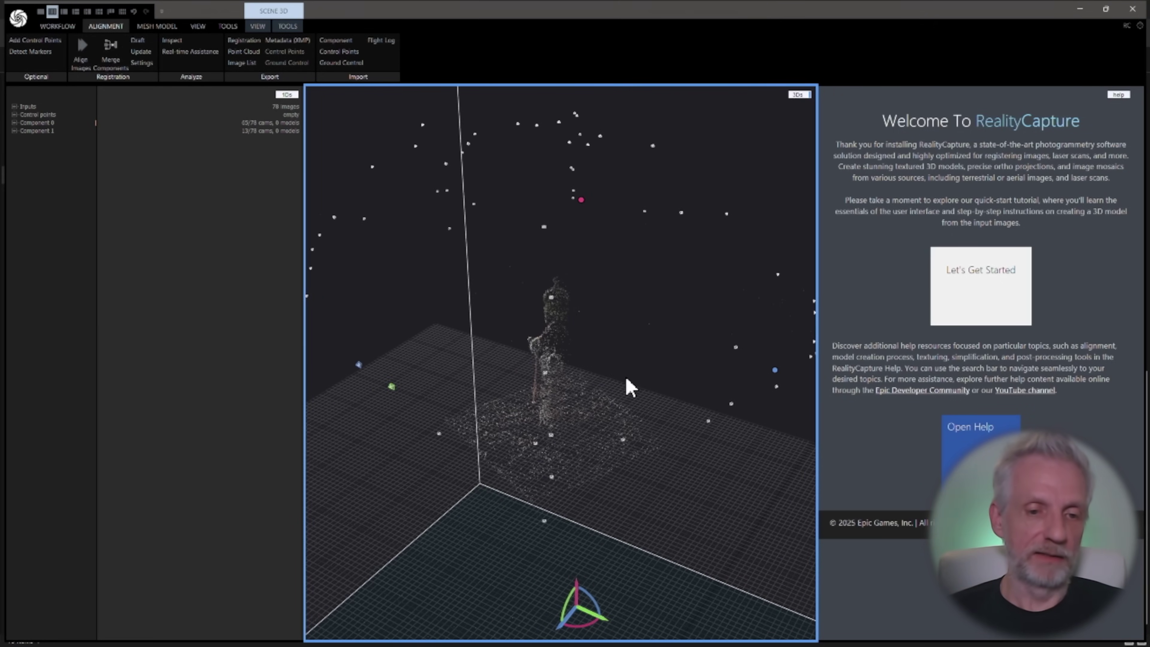
drag(630, 387, 727, 338)
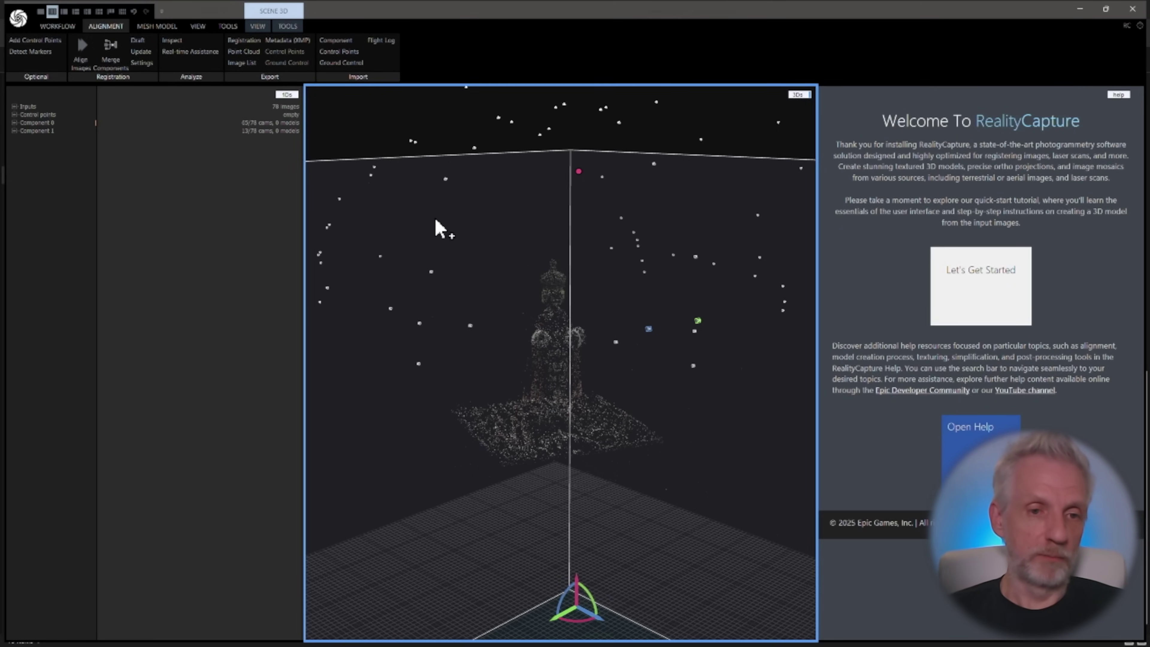
drag(439, 221, 500, 215)
scroll(403, 223, down, 10)
drag(398, 223, 604, 272)
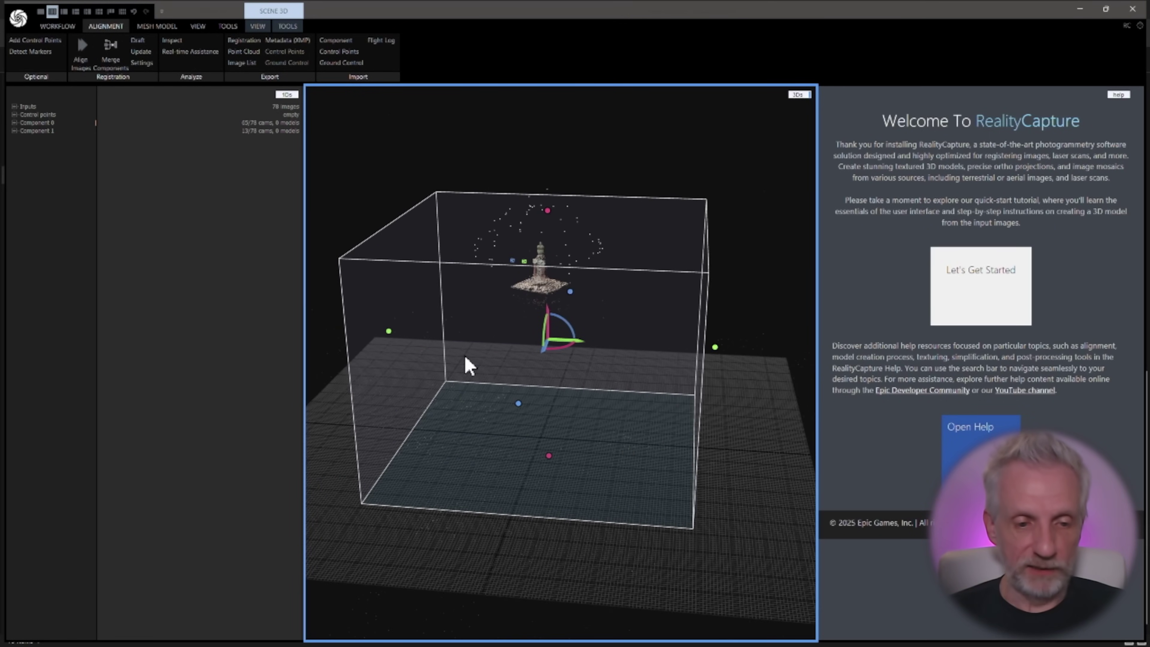
drag(471, 463, 485, 423)
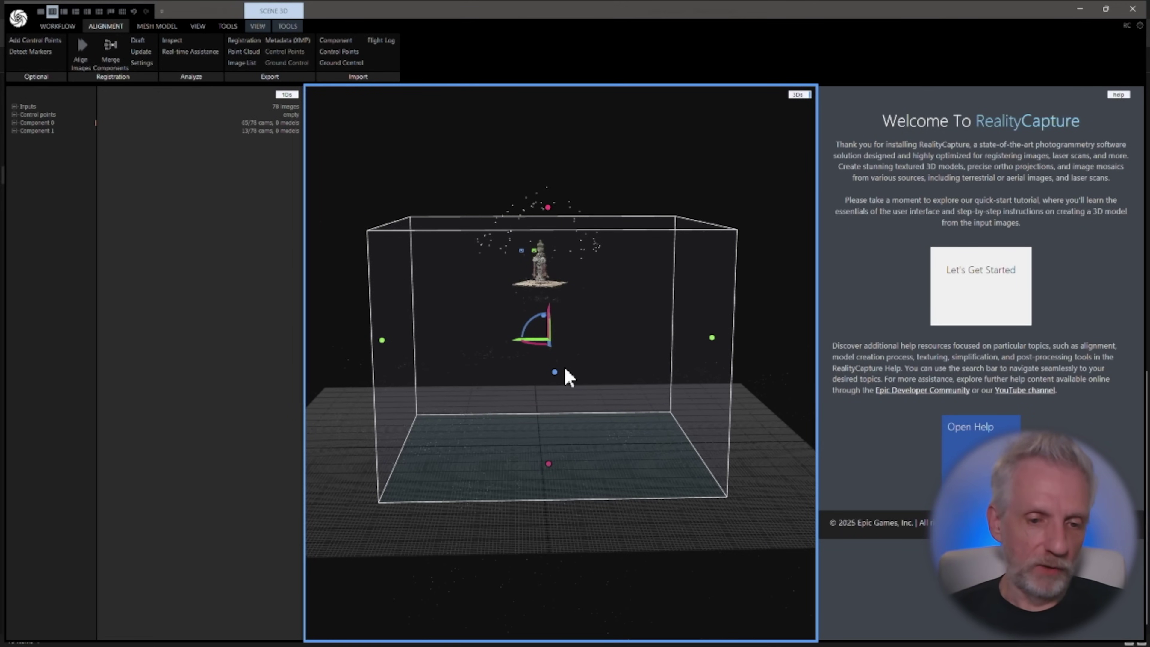
mouse_move(563, 372)
mouse_down()
mouse_move(565, 353)
mouse_move(573, 380)
mouse_up()
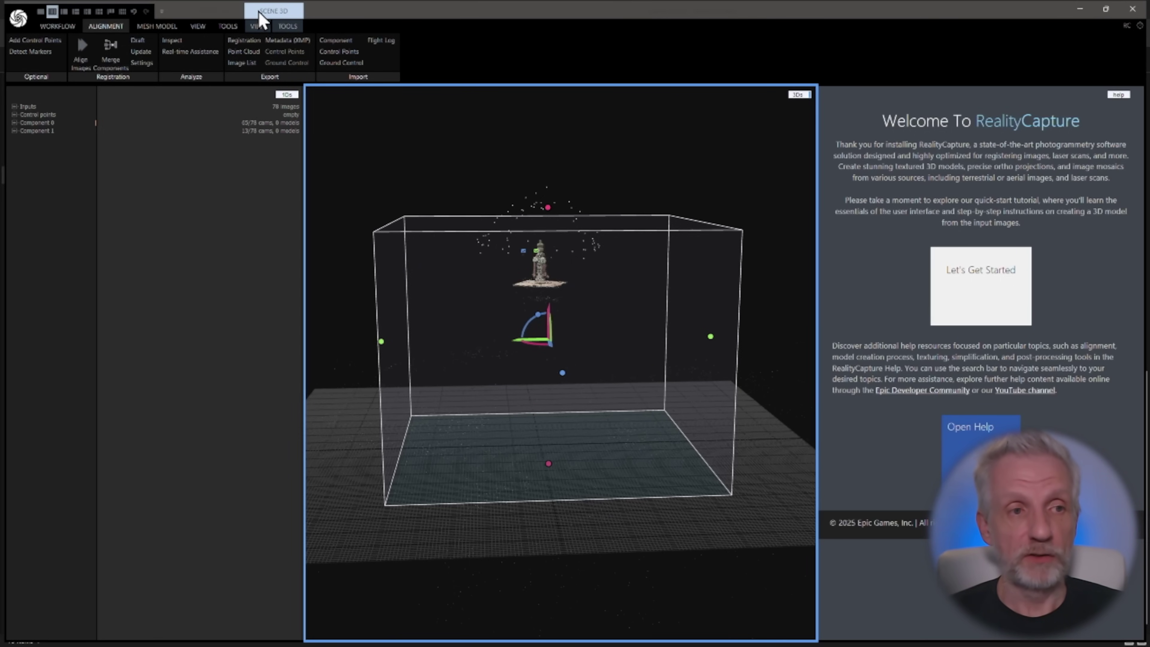
Step: Start Set Ground Plane and orbit around the reconstruction box to judge the statue's tilt
click(288, 27)
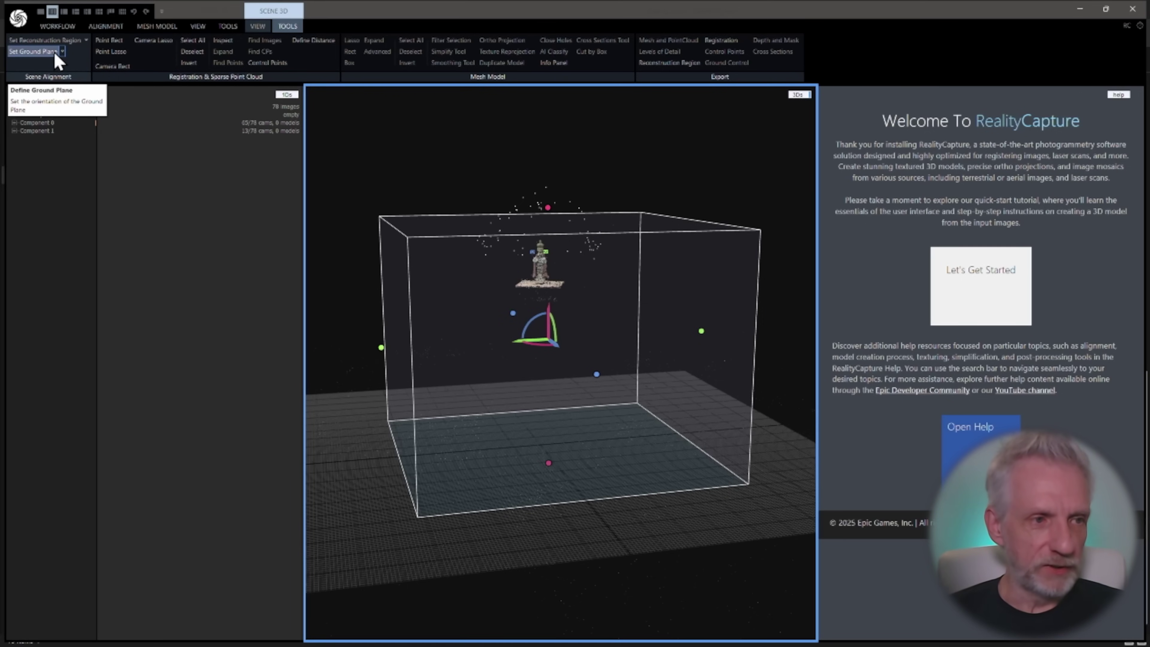
click(61, 54)
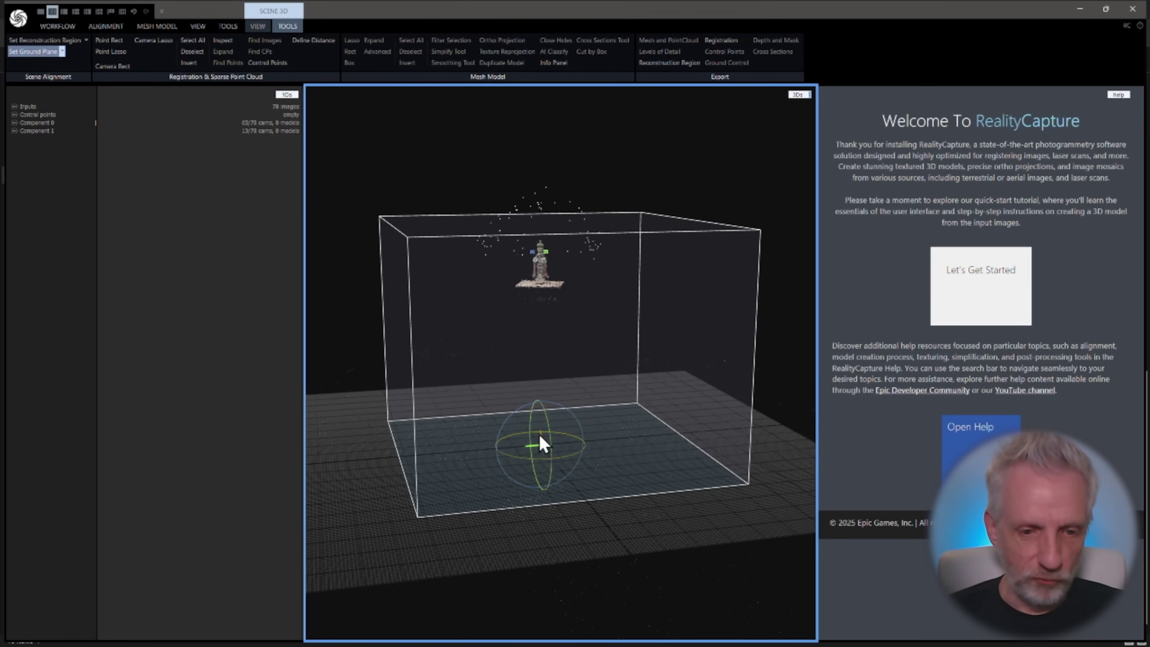
drag(542, 444, 543, 628)
scroll(554, 590, up, 3)
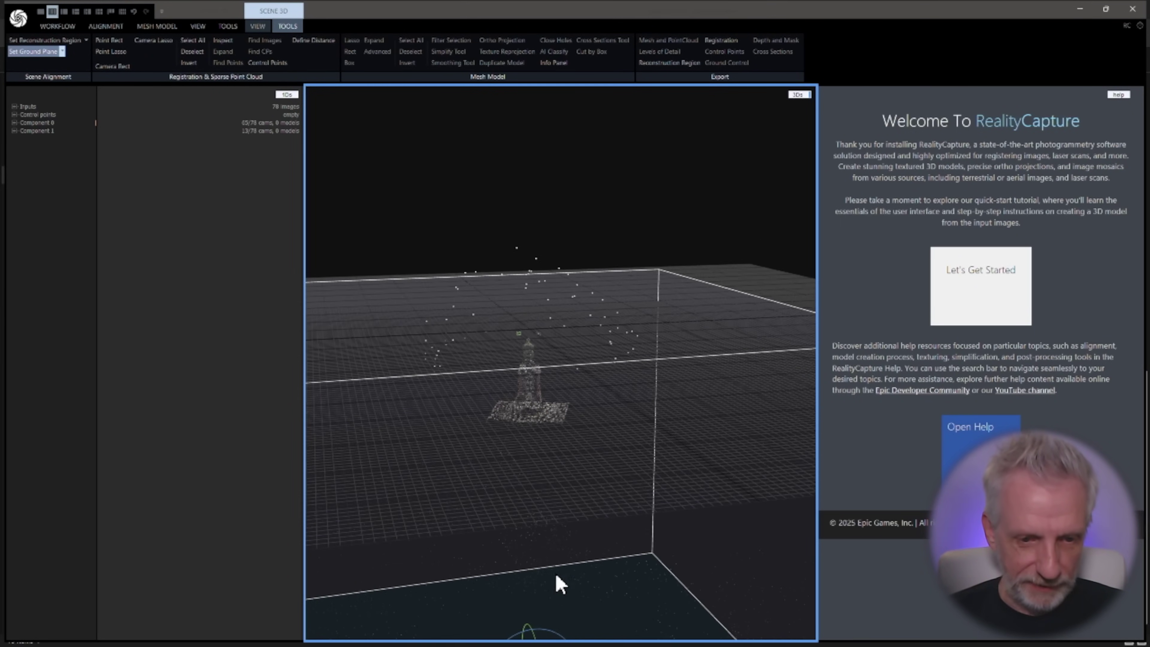
scroll(563, 520, down, 1)
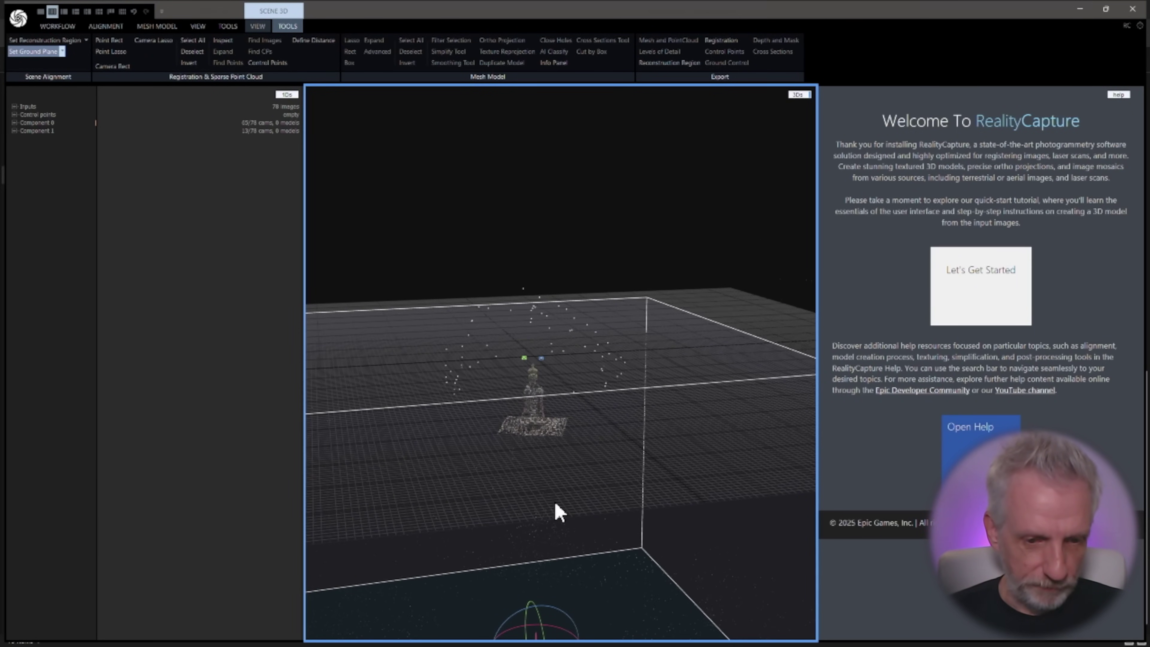
drag(555, 504, 565, 445)
drag(626, 350, 619, 419)
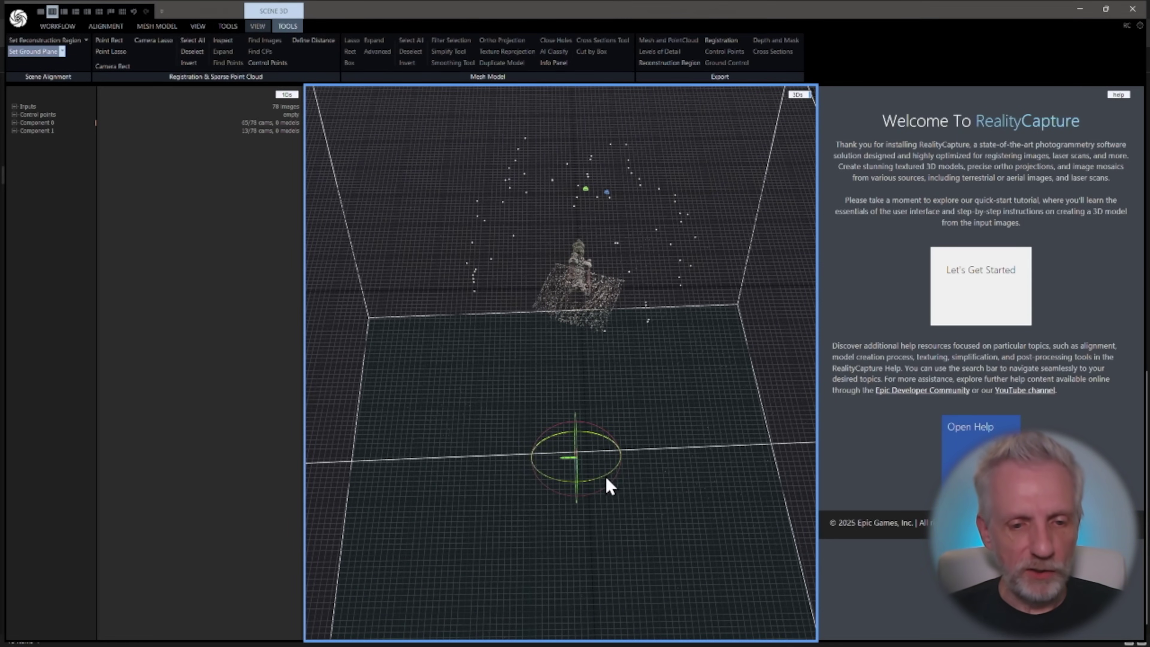
drag(606, 479, 633, 428)
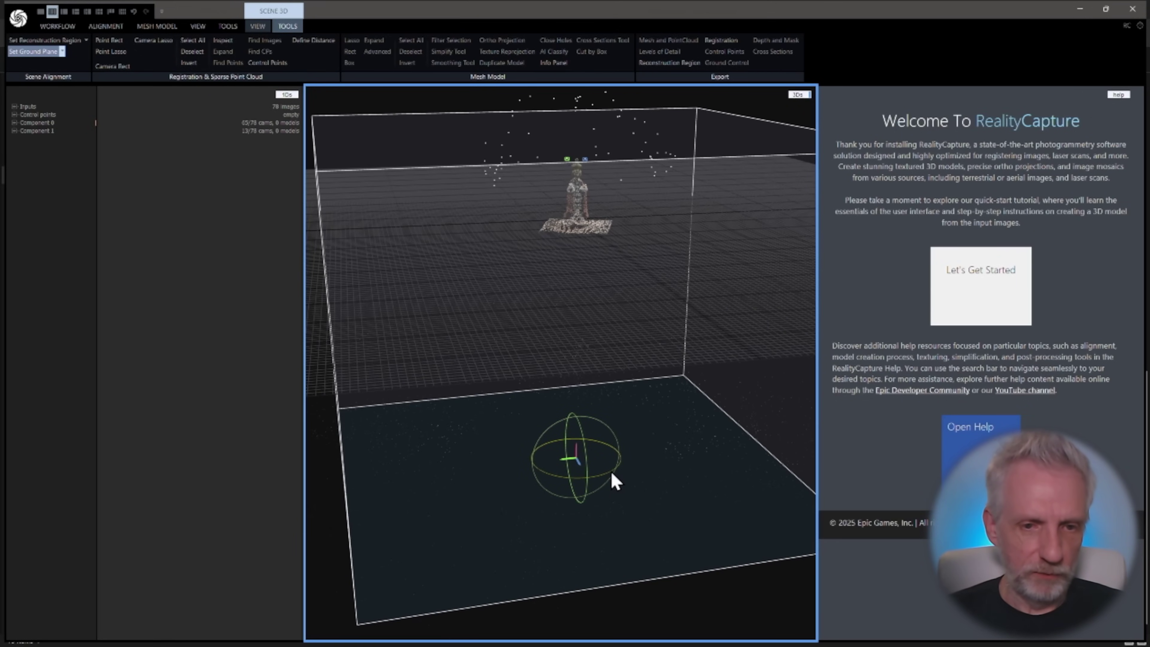
drag(612, 474, 603, 416)
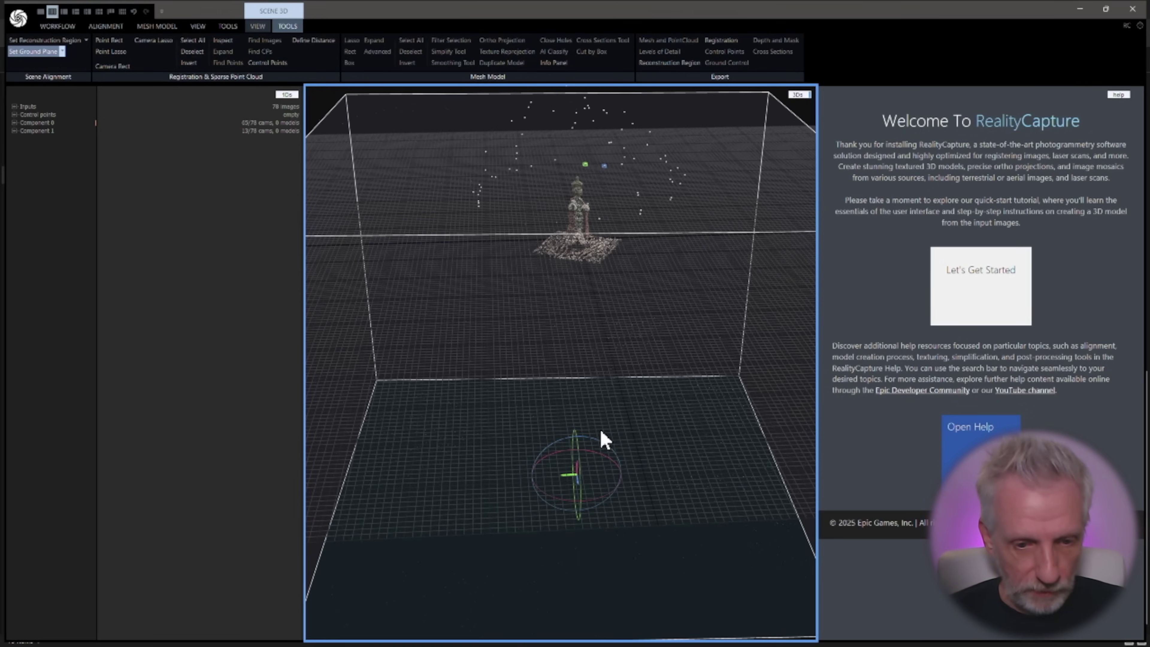
Step: Tilt and turn the scene until the grid floor sits flat under the statue's base
drag(593, 502, 514, 479)
drag(516, 476, 540, 442)
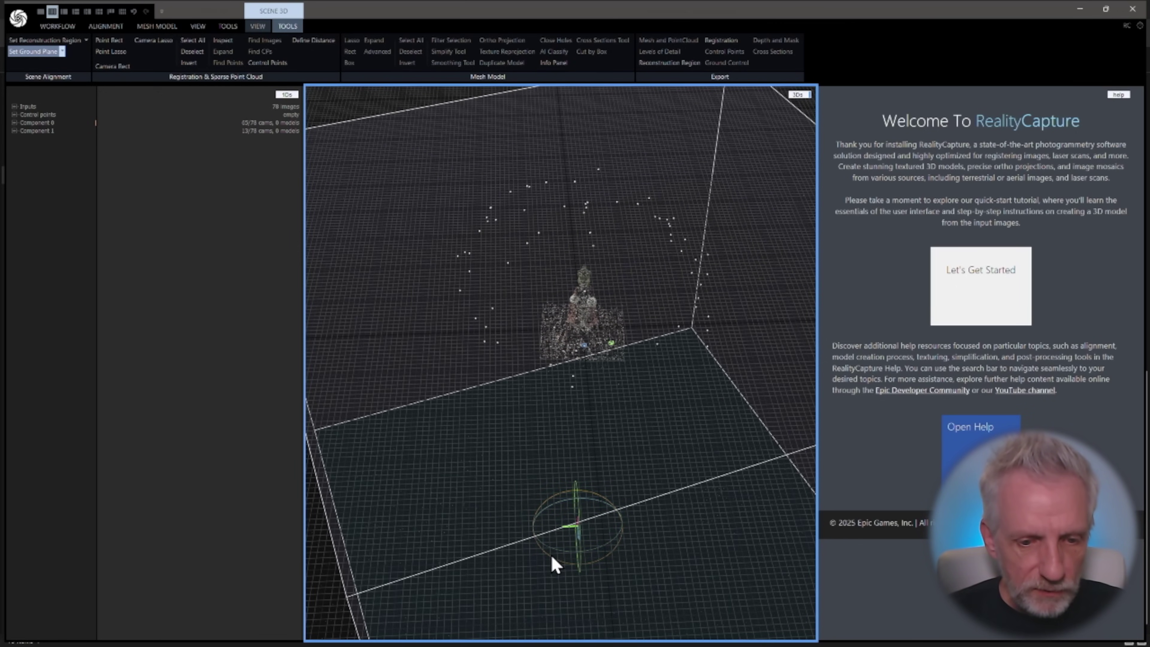
drag(552, 556, 575, 473)
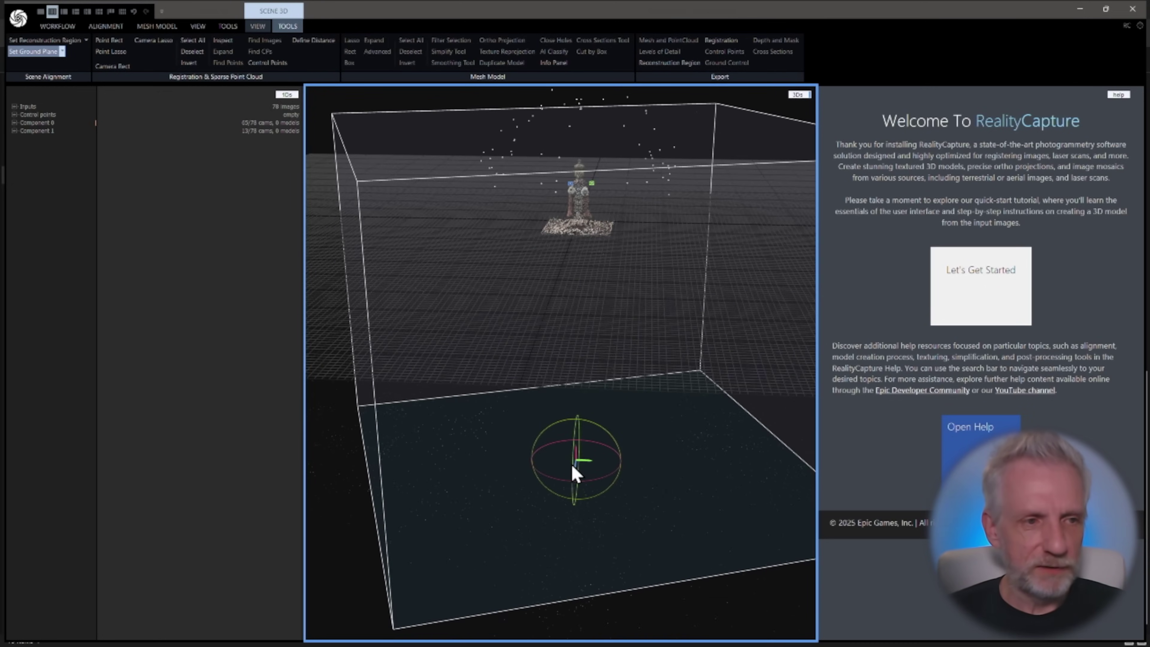
click(45, 54)
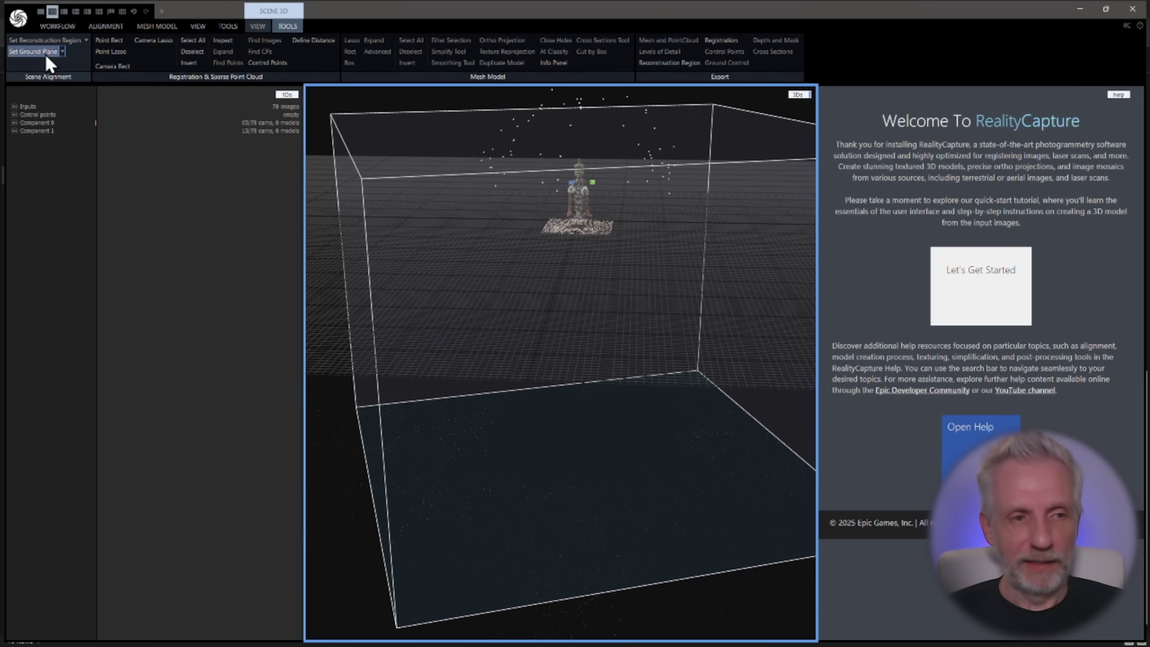
scroll(437, 278, up, 2)
drag(437, 272, 479, 283)
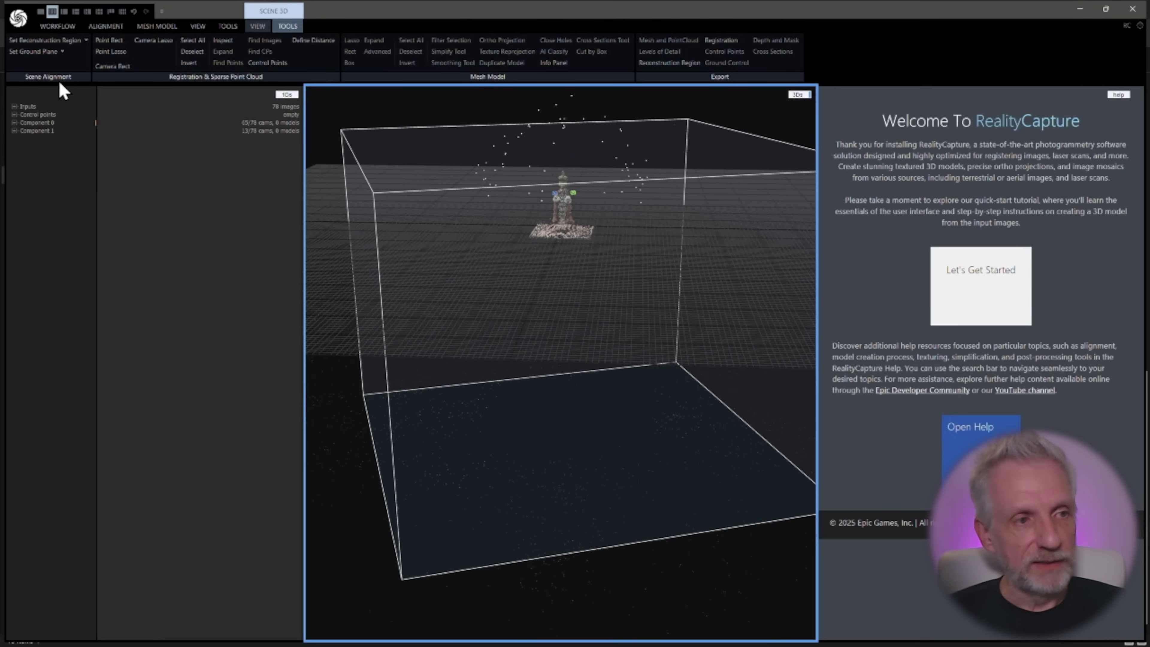
Step: Pull the reconstruction region's side faces and bottom in tightly around the statue
click(61, 43)
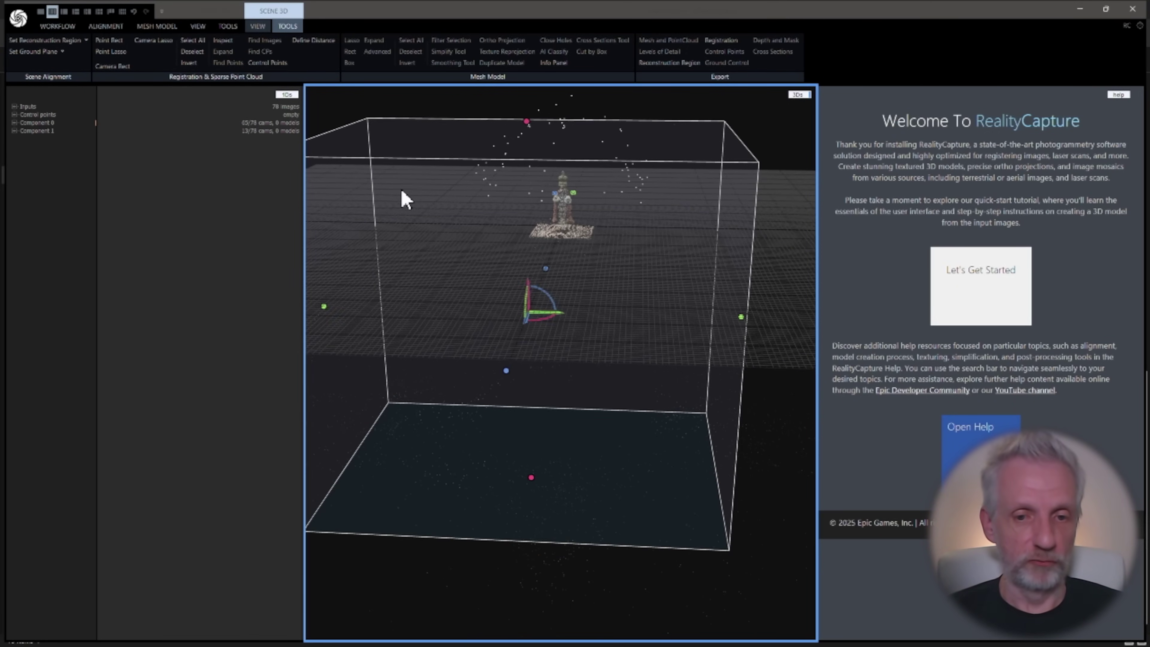
drag(583, 282, 753, 334)
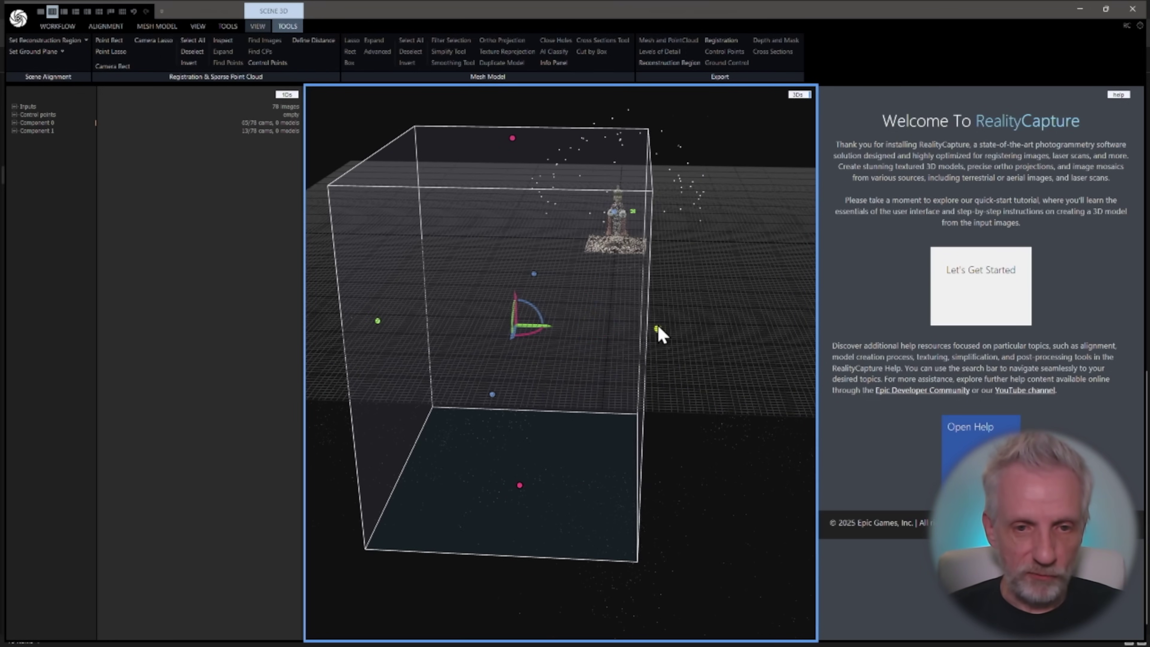
drag(658, 327, 642, 325)
drag(380, 321, 655, 300)
drag(444, 329, 531, 327)
drag(774, 331, 585, 329)
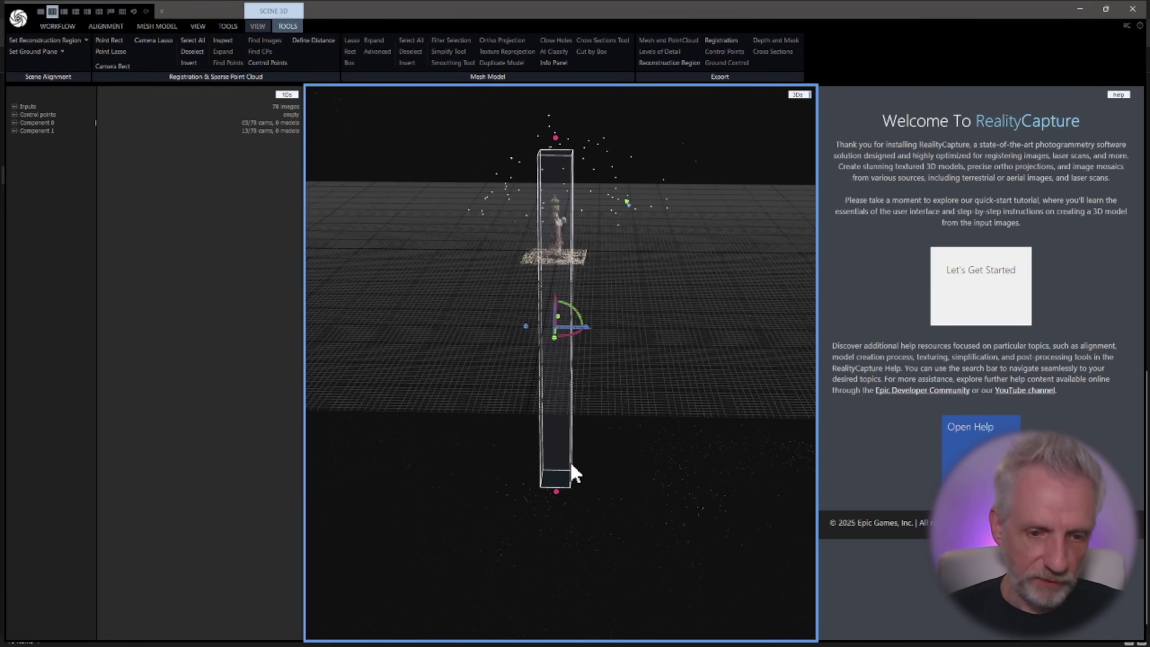
drag(557, 493, 537, 408)
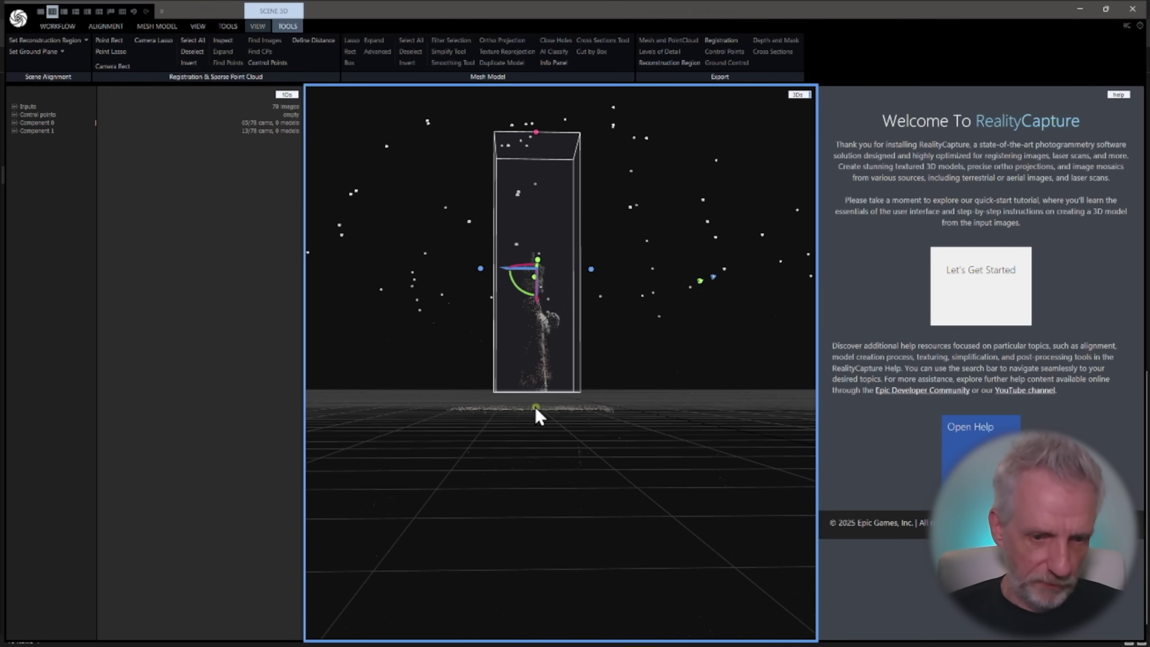
Step: Lower the box top to the statue's head, trim the left side, and bring up Mesh Model tools
drag(447, 417, 523, 449)
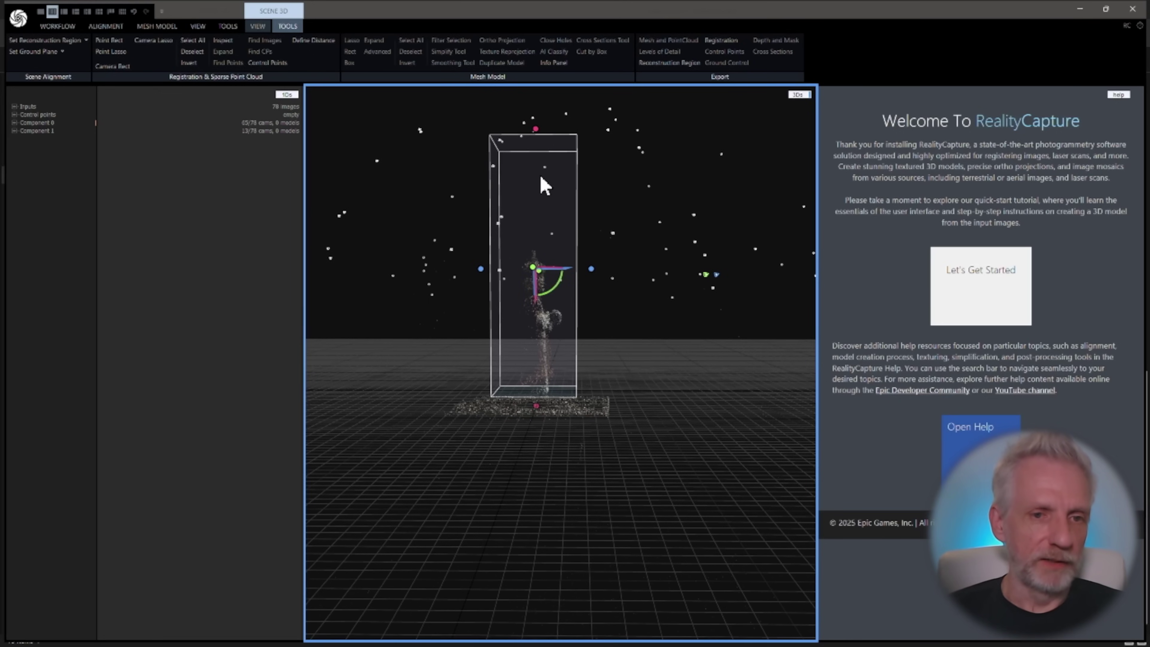
drag(537, 129, 542, 242)
drag(485, 325, 498, 326)
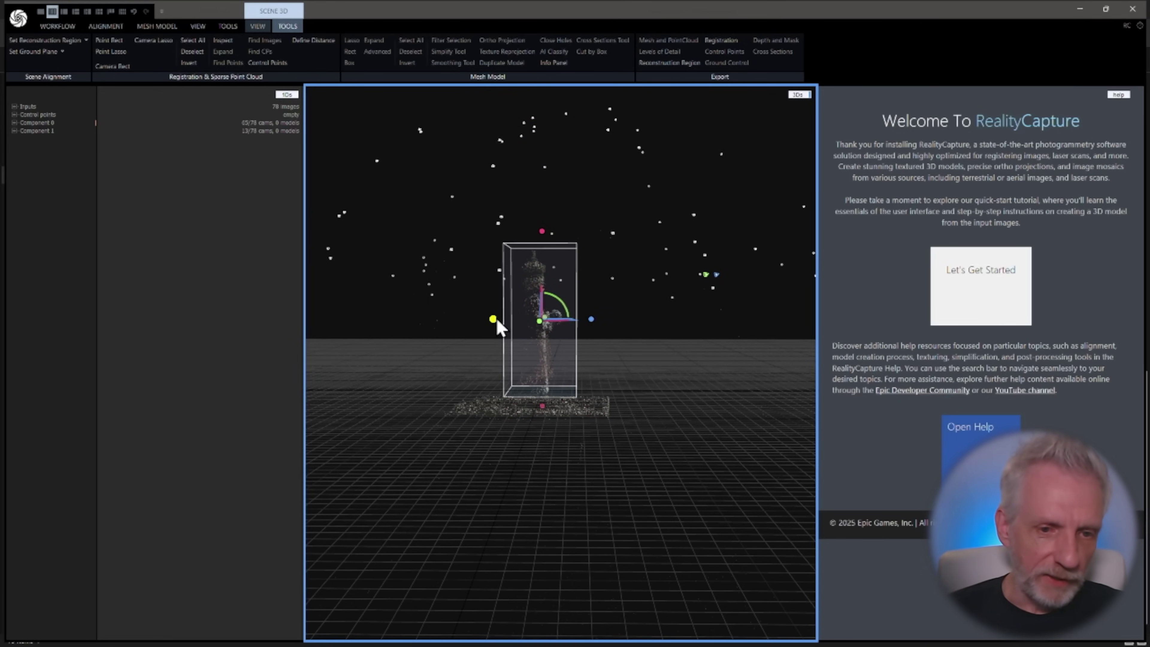
drag(582, 320, 634, 313)
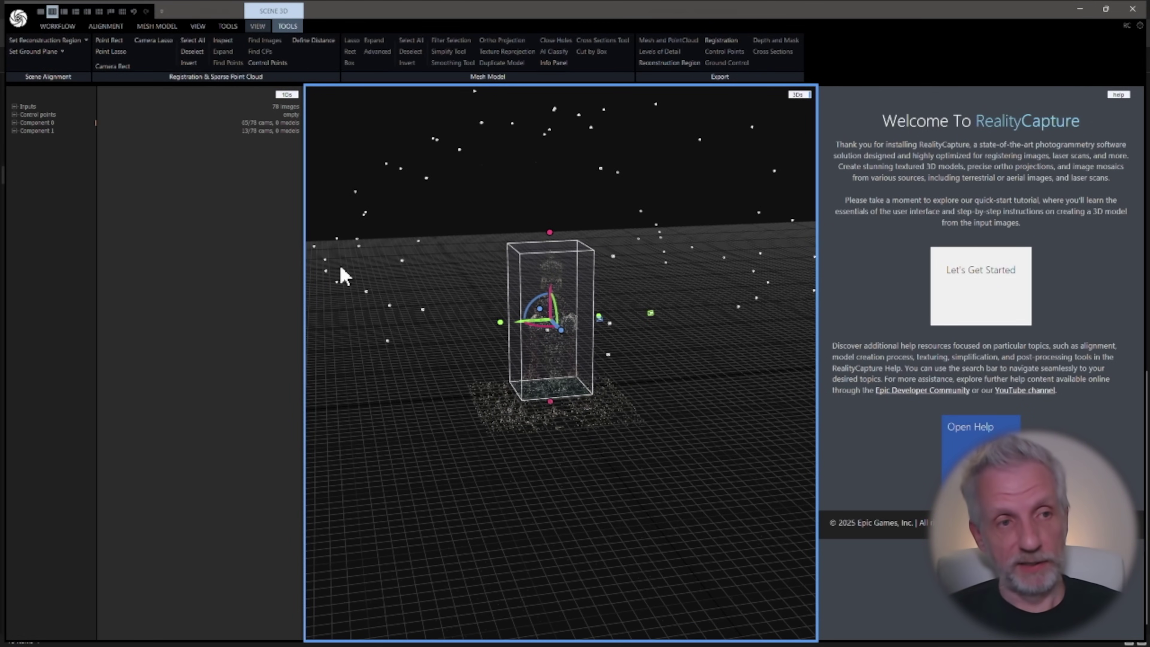
drag(624, 385, 589, 387)
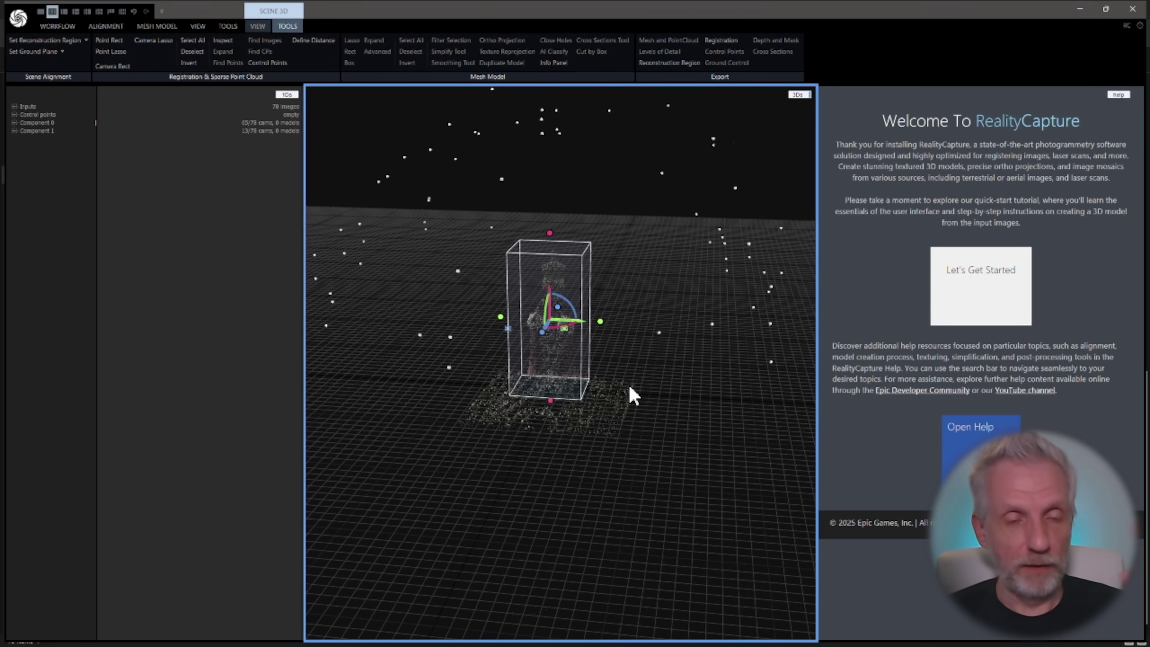
click(157, 27)
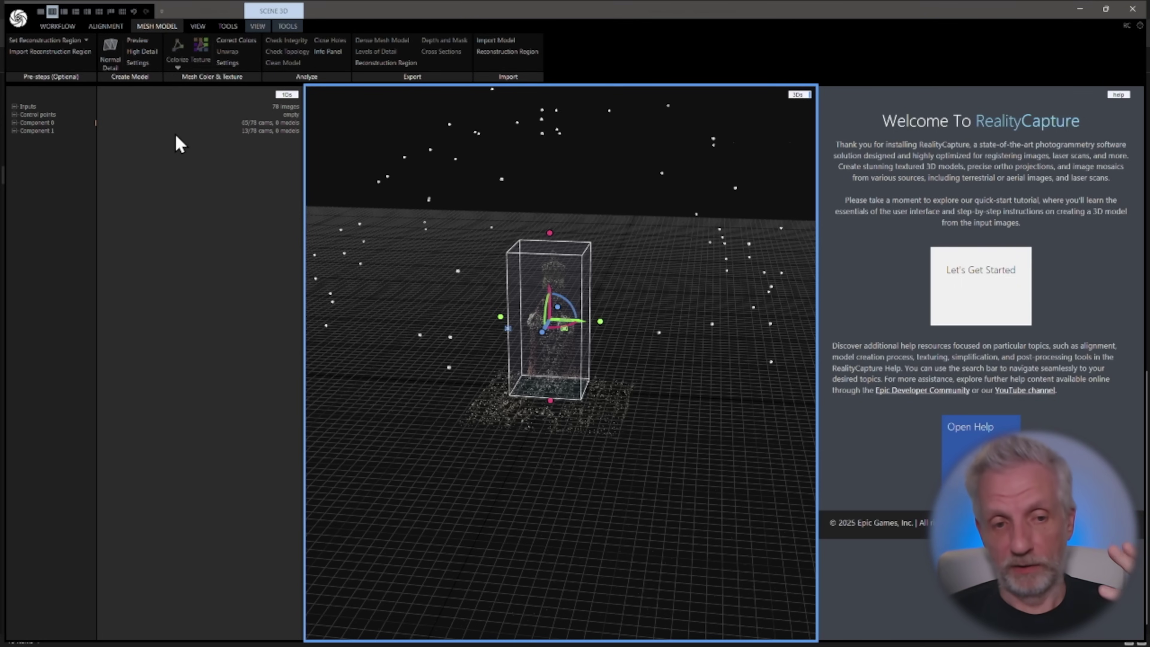
scroll(412, 253, up, 1)
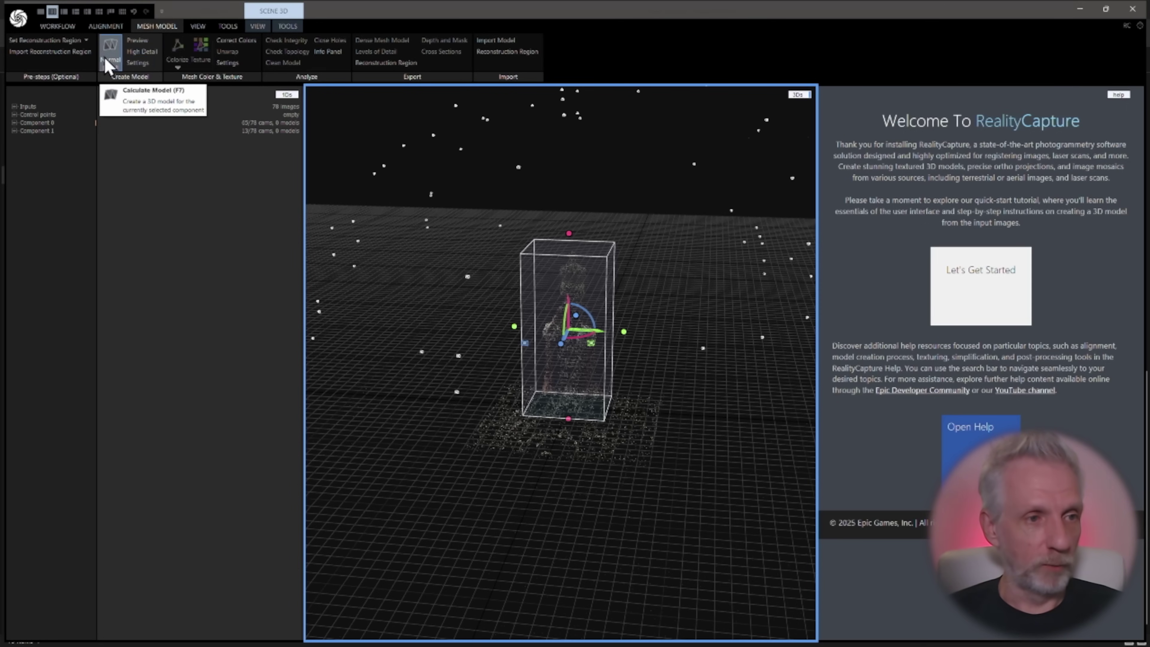
click(144, 41)
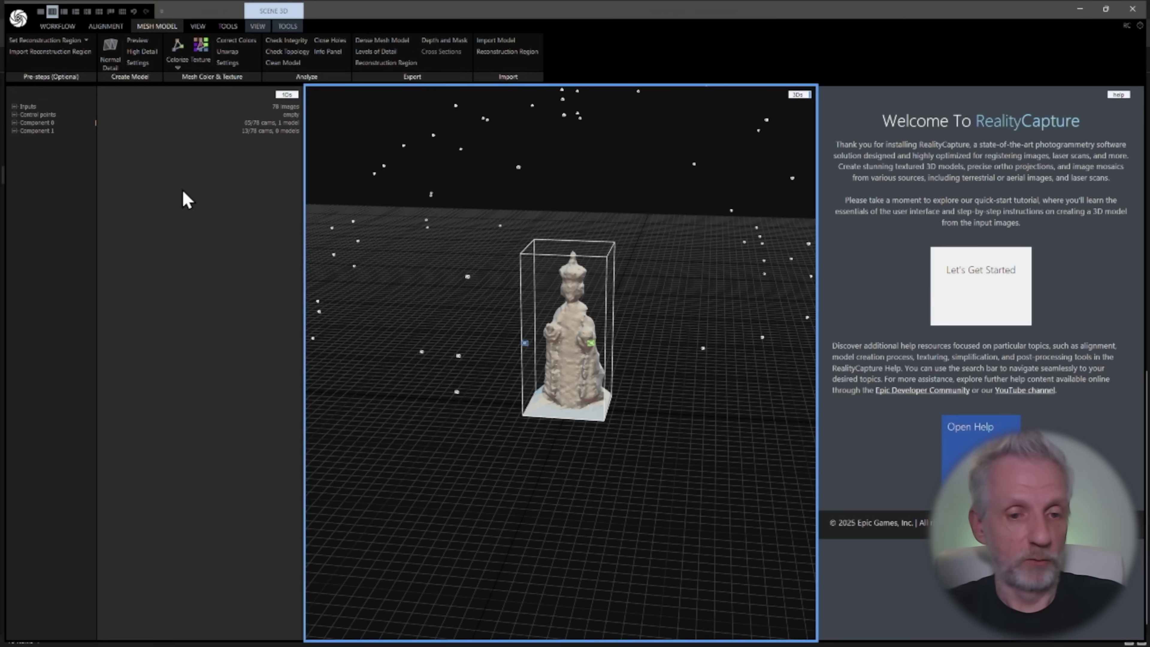
scroll(487, 295, up, 5)
scroll(511, 296, down, 3)
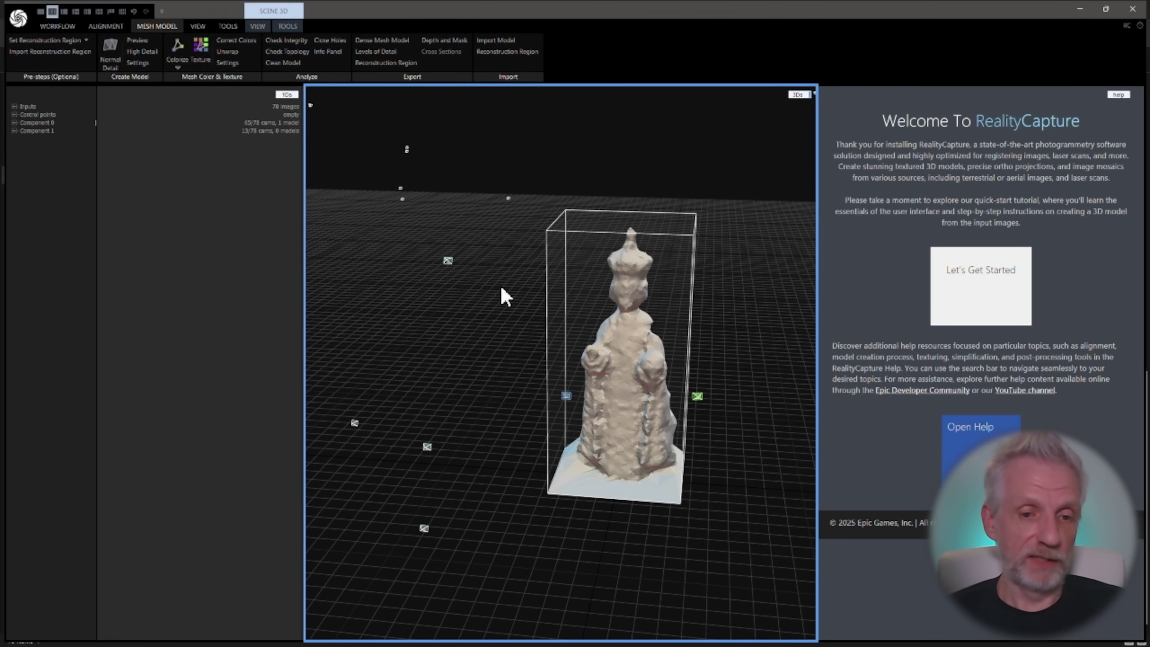
drag(650, 376, 650, 349)
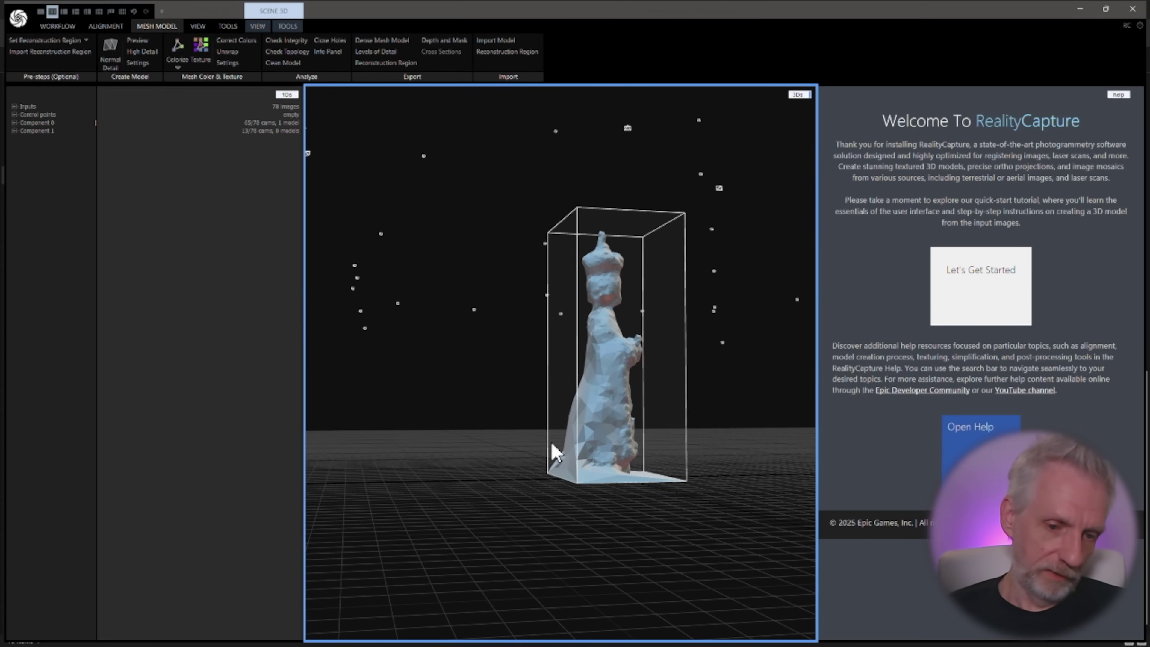
mouse_move(609, 457)
mouse_down()
mouse_move(421, 473)
mouse_move(604, 456)
mouse_up()
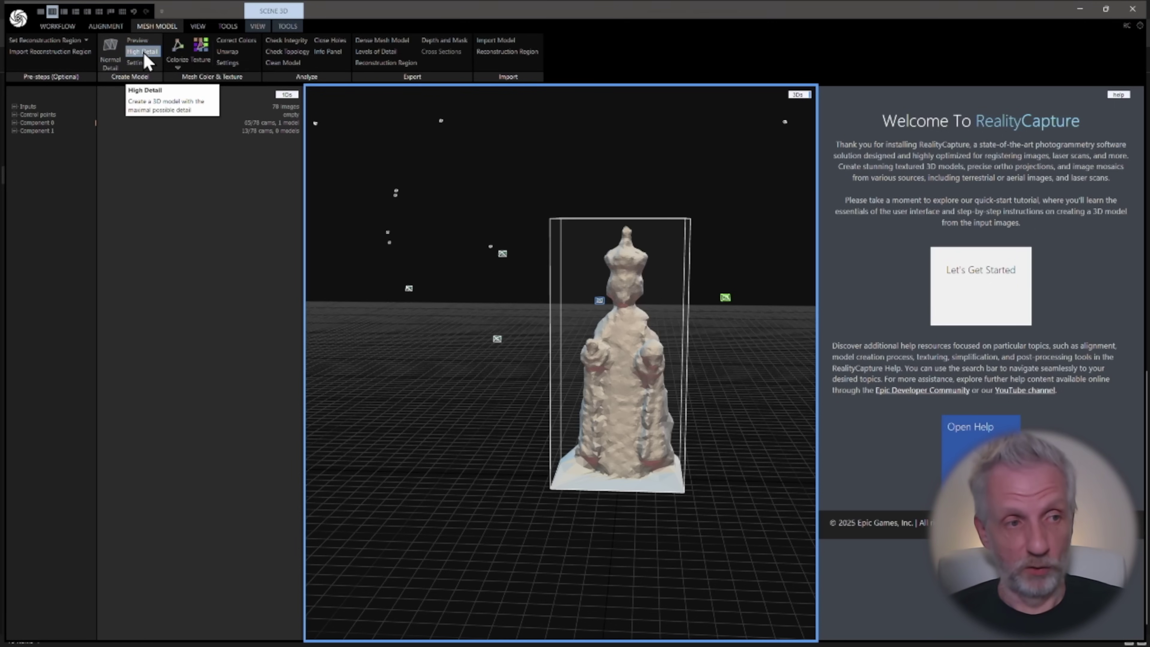
Step: Build the statue mesh at Normal Detail, orbit the sharper result, and switch to Blender
click(111, 60)
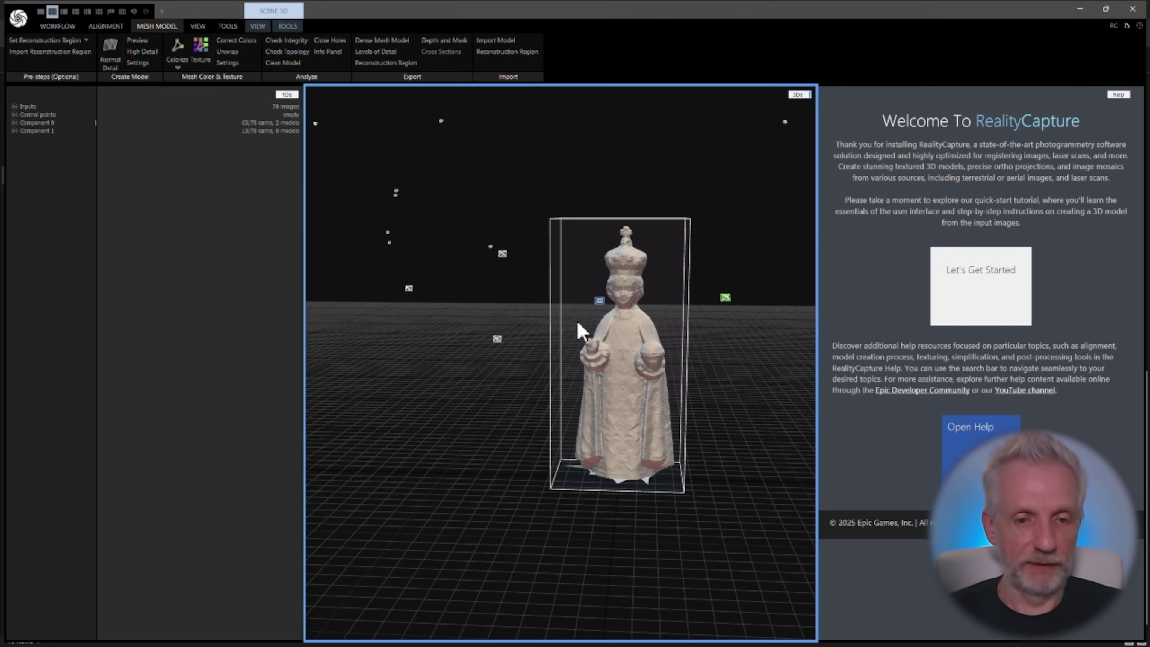
scroll(622, 326, up, 2)
scroll(625, 336, up, 1)
mouse_move(629, 336)
mouse_down()
mouse_move(444, 341)
mouse_move(322, 327)
mouse_move(698, 330)
mouse_move(573, 328)
mouse_move(617, 329)
mouse_up()
key(alt)
Step: Delete Circle.001 and Circle in Blender, select the BabyJesus statue, and return to RealityCapture
key(alt+Tab)
key(alt+Tab)
key(alt+Tab)
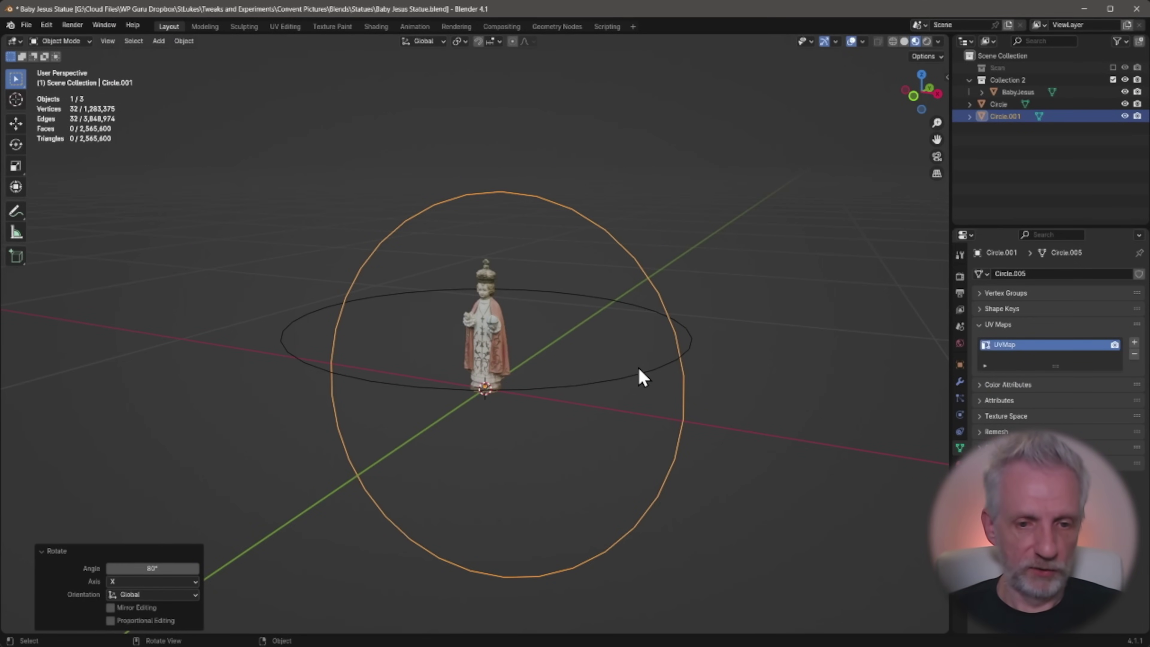
key(x)
click(639, 368)
click(635, 373)
key(x)
click(635, 376)
scroll(516, 344, up, 6)
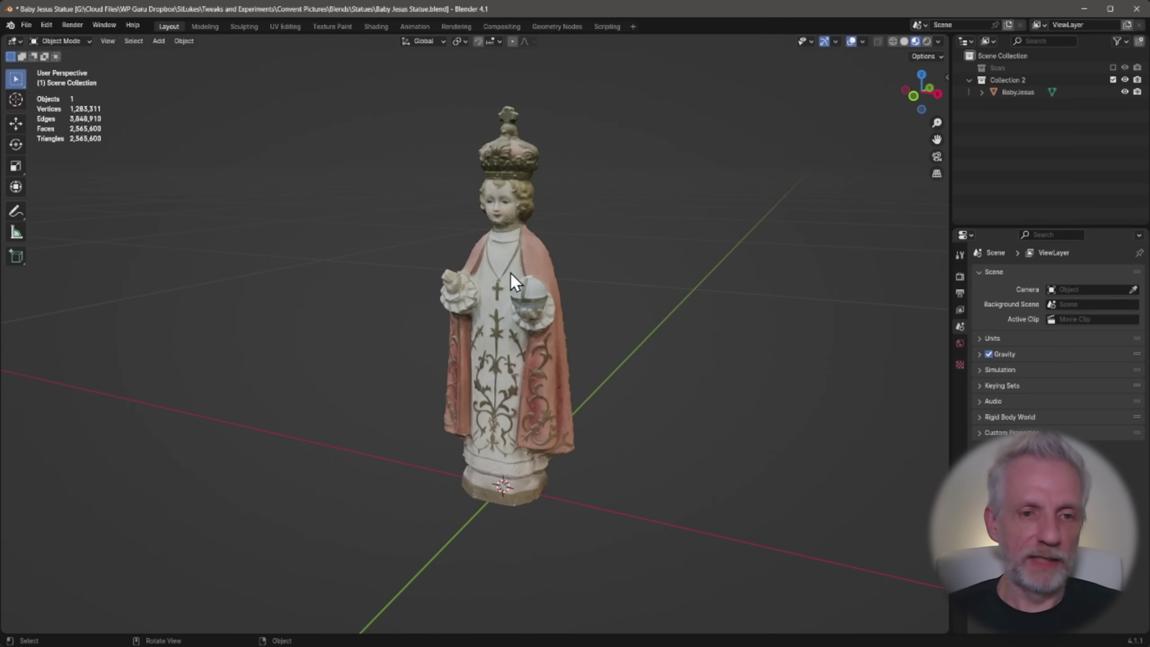
click(479, 293)
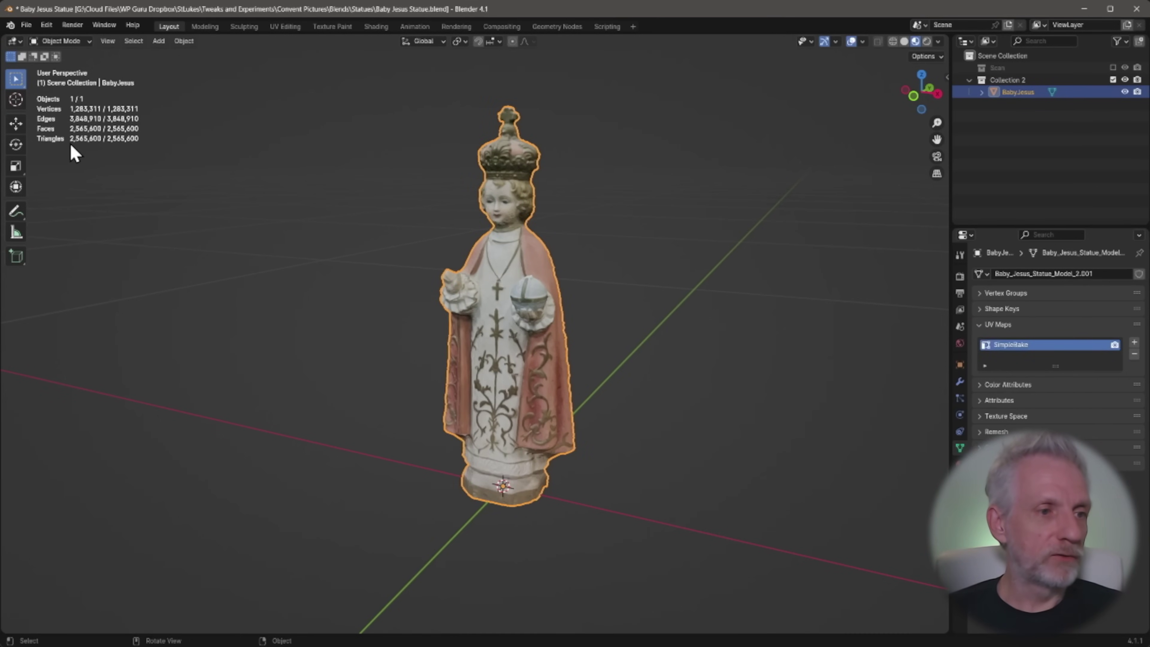
scroll(237, 213, down, 3)
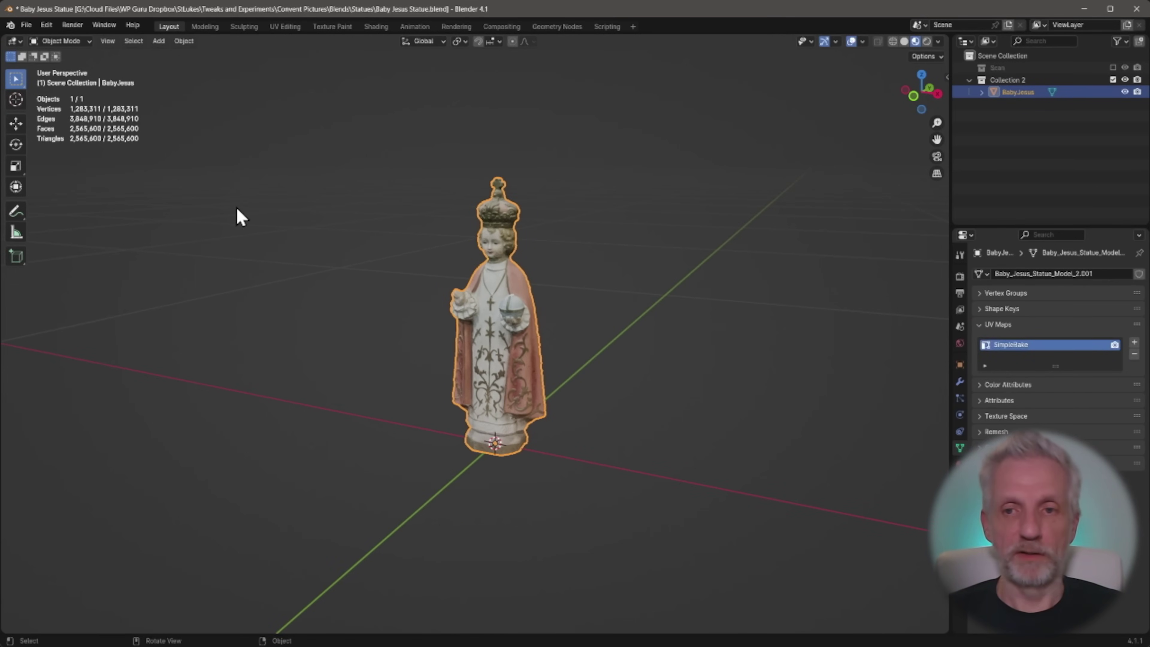
key(alt+Tab)
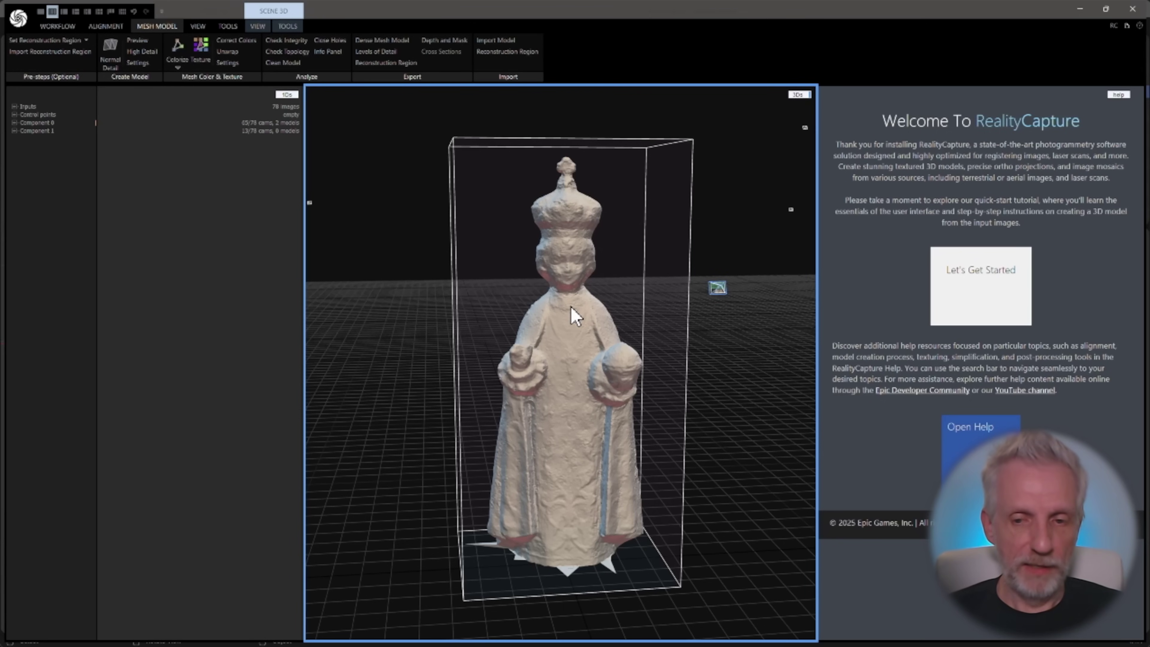
Step: Orbit to a side angle and zoom in on the untextured statue mesh
drag(569, 307, 527, 306)
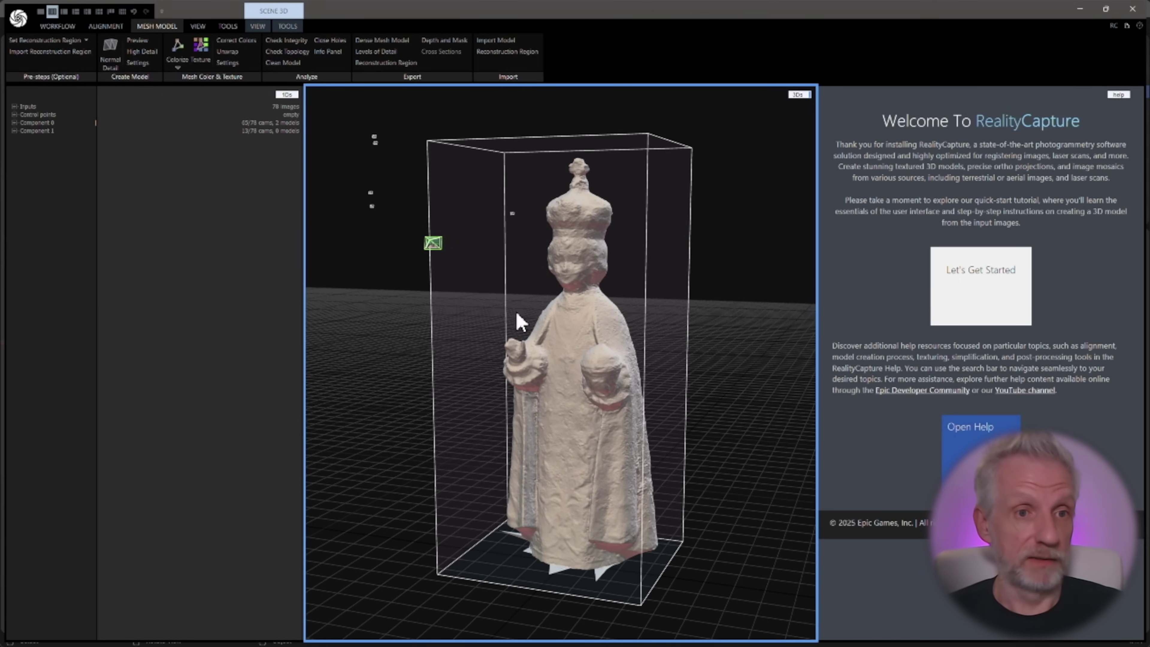
scroll(590, 356, up, 2)
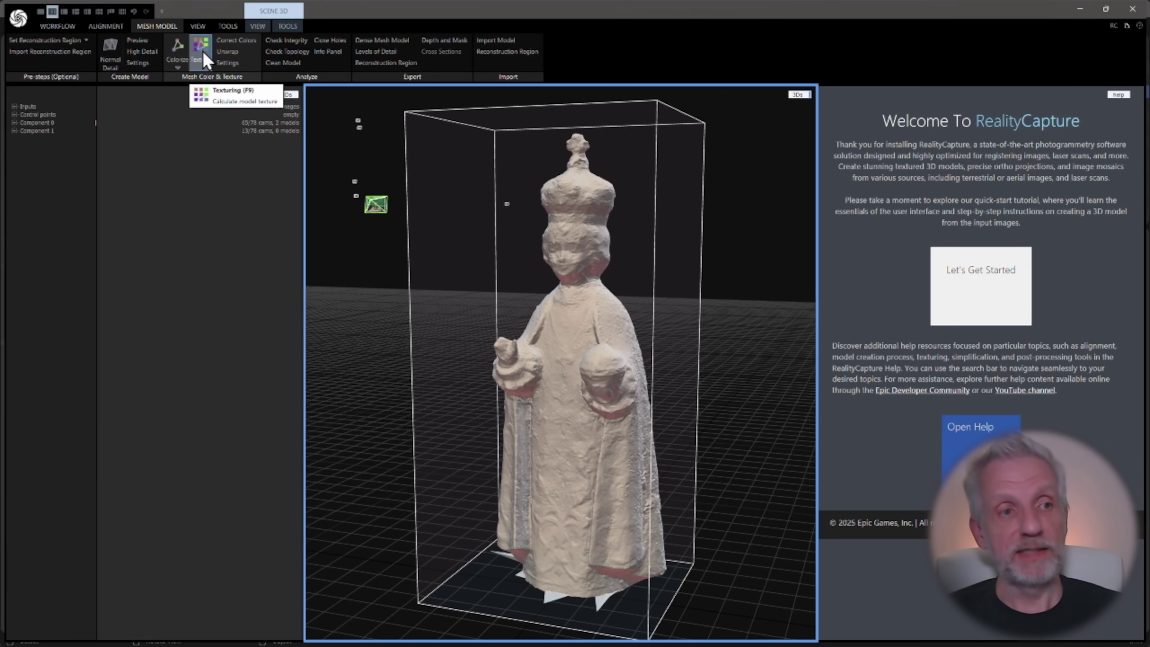
Step: Review and close the Color and Texture settings, then run Texture on the statue model
click(235, 63)
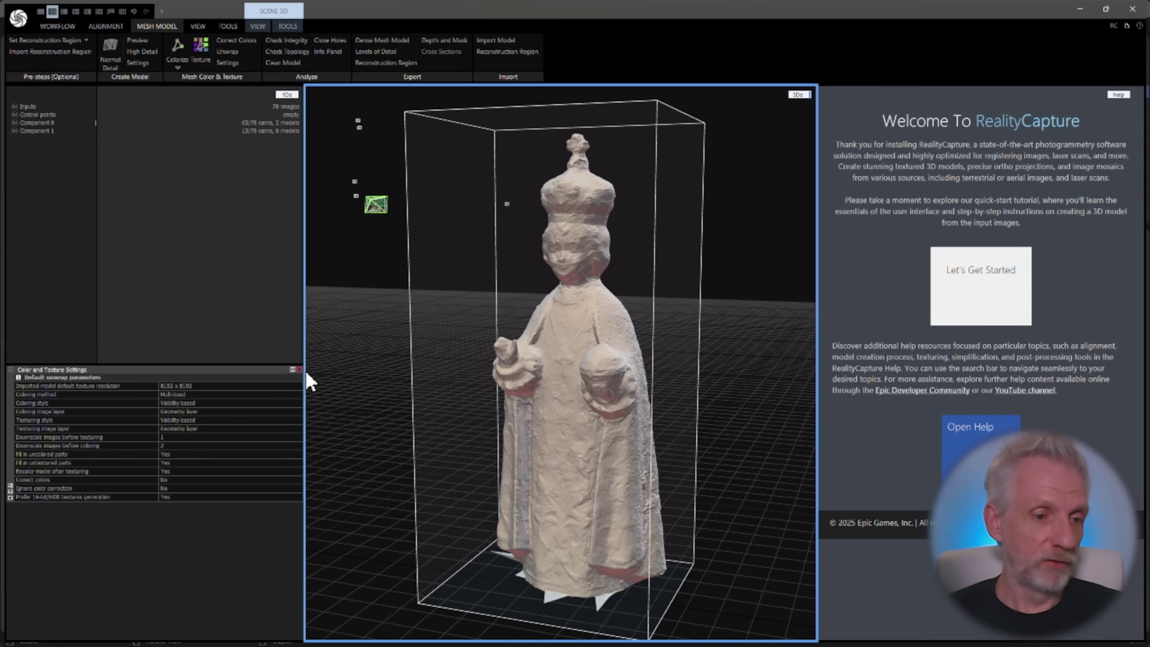
click(299, 370)
click(201, 46)
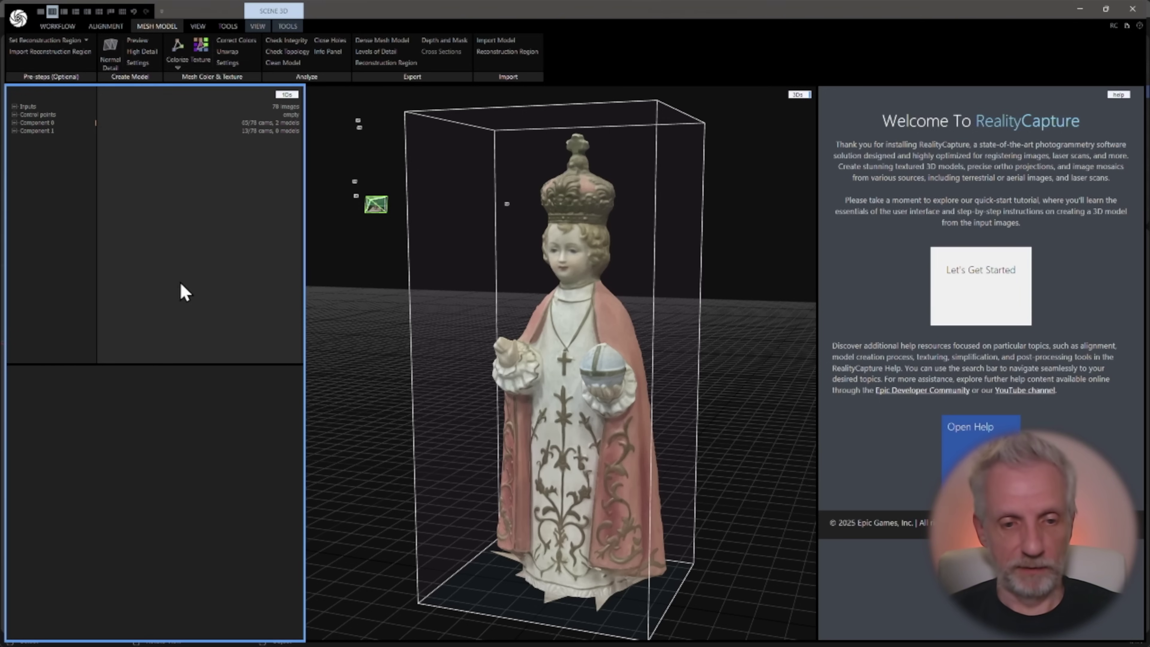
drag(588, 416, 470, 405)
scroll(508, 359, up, 5)
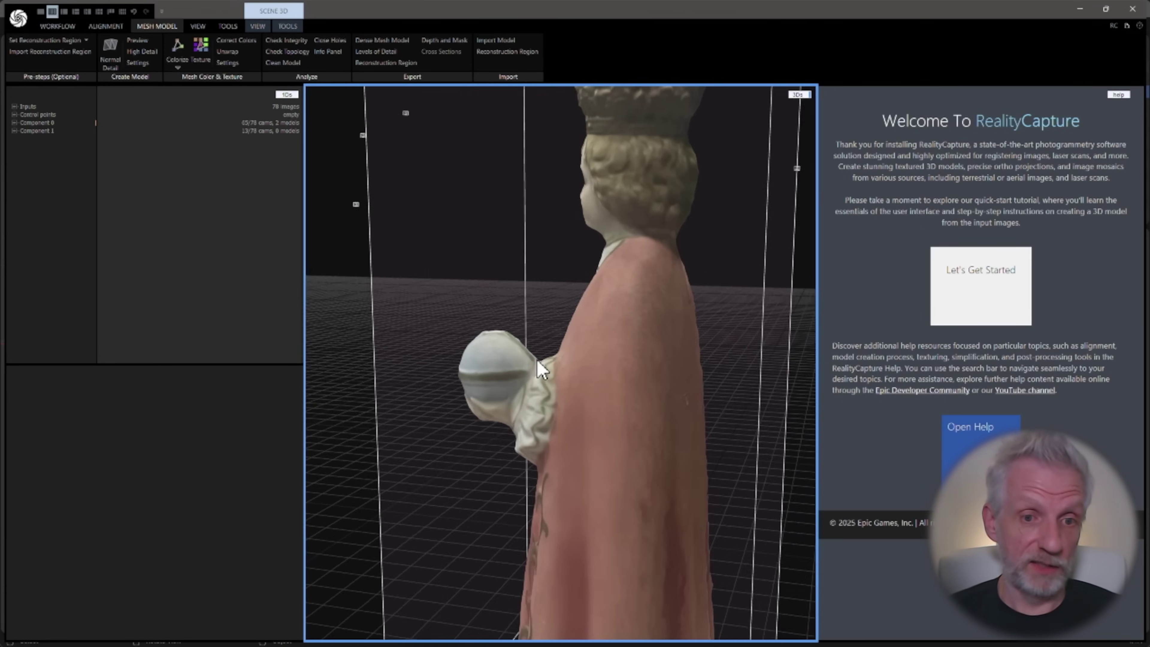
drag(545, 369, 763, 383)
scroll(752, 383, down, 5)
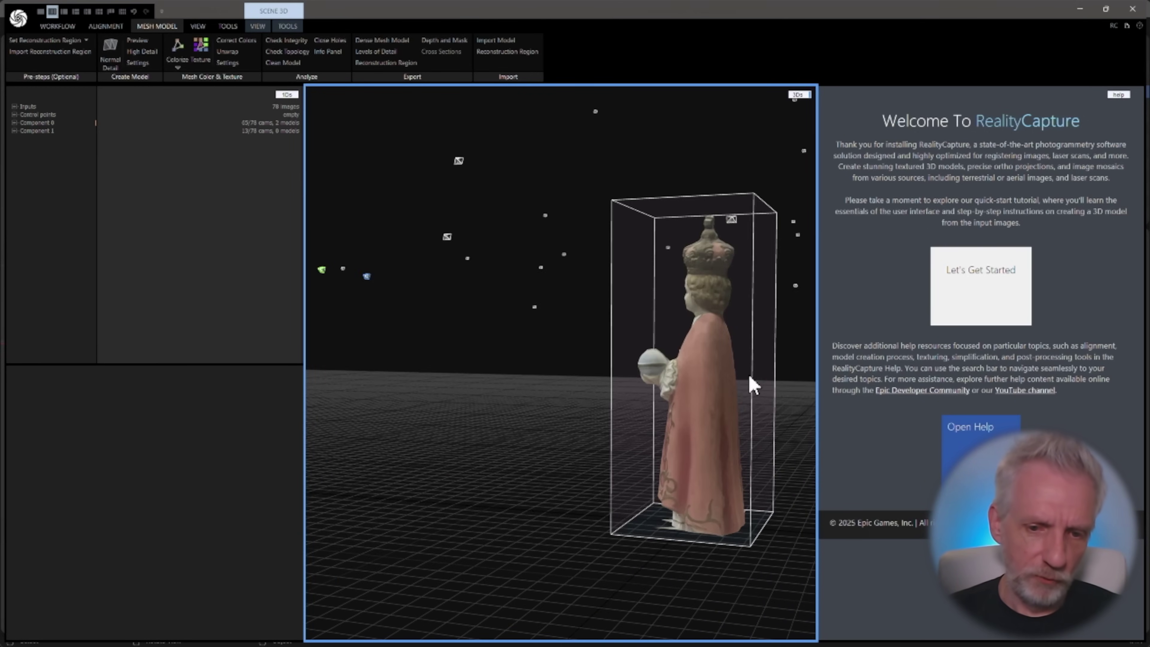
scroll(749, 377, up, 5)
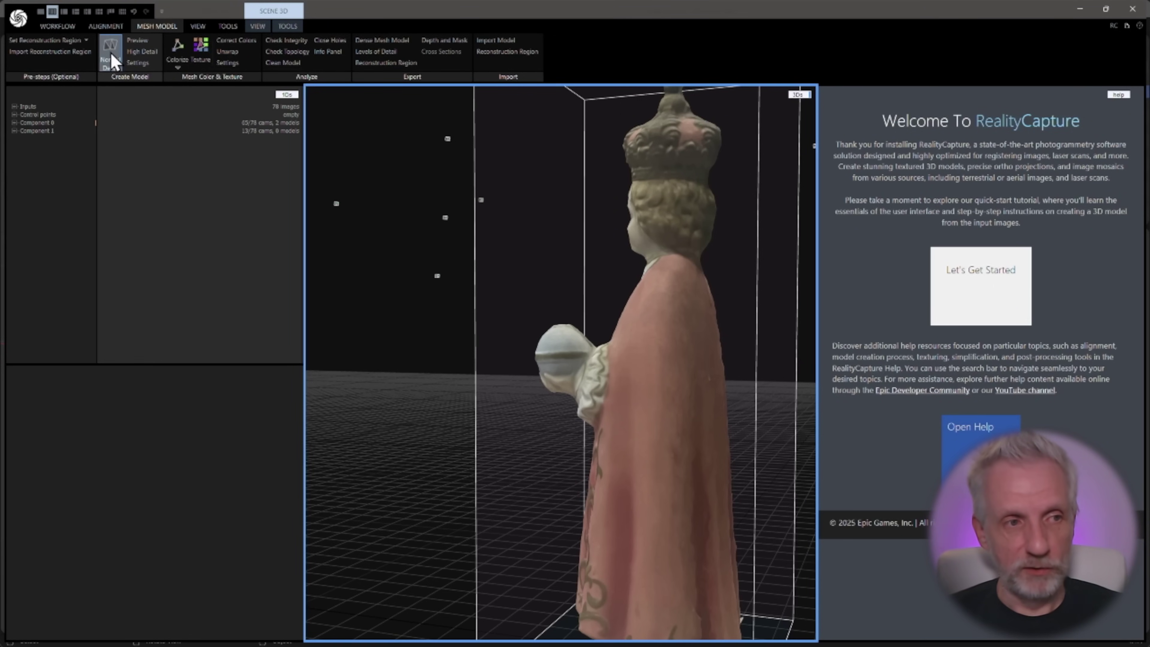
drag(523, 301, 481, 324)
scroll(484, 330, down, 5)
scroll(485, 329, up, 2)
drag(550, 328, 584, 327)
scroll(587, 328, up, 2)
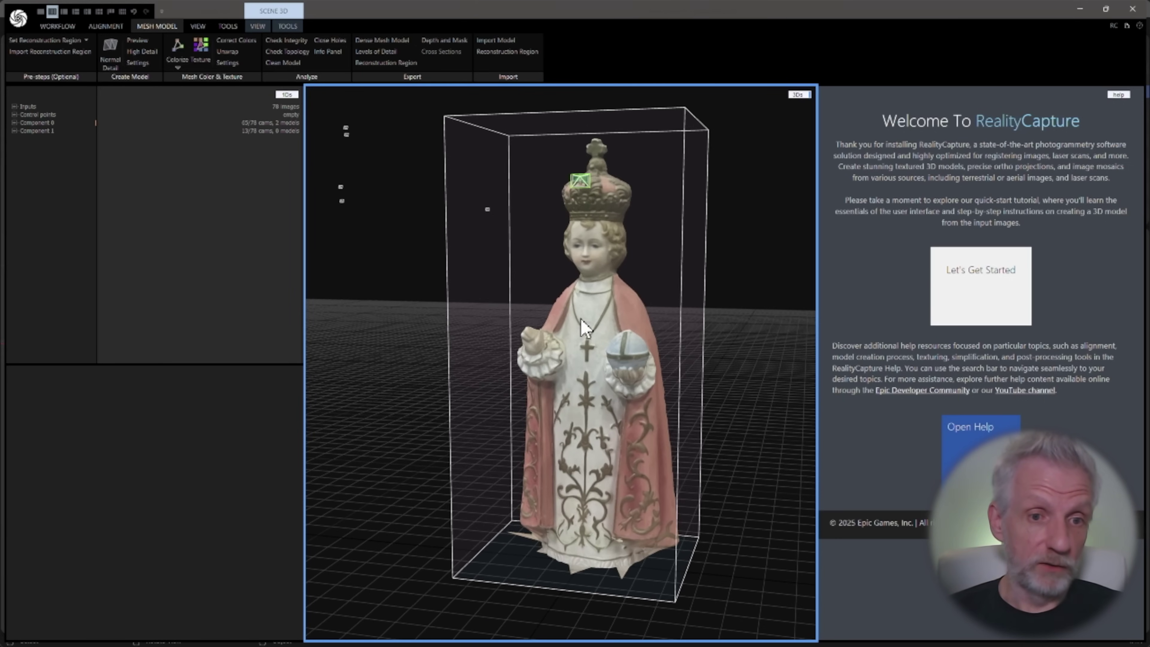
Step: Open the application menu from the logo, then orbit around the textured statue
click(19, 20)
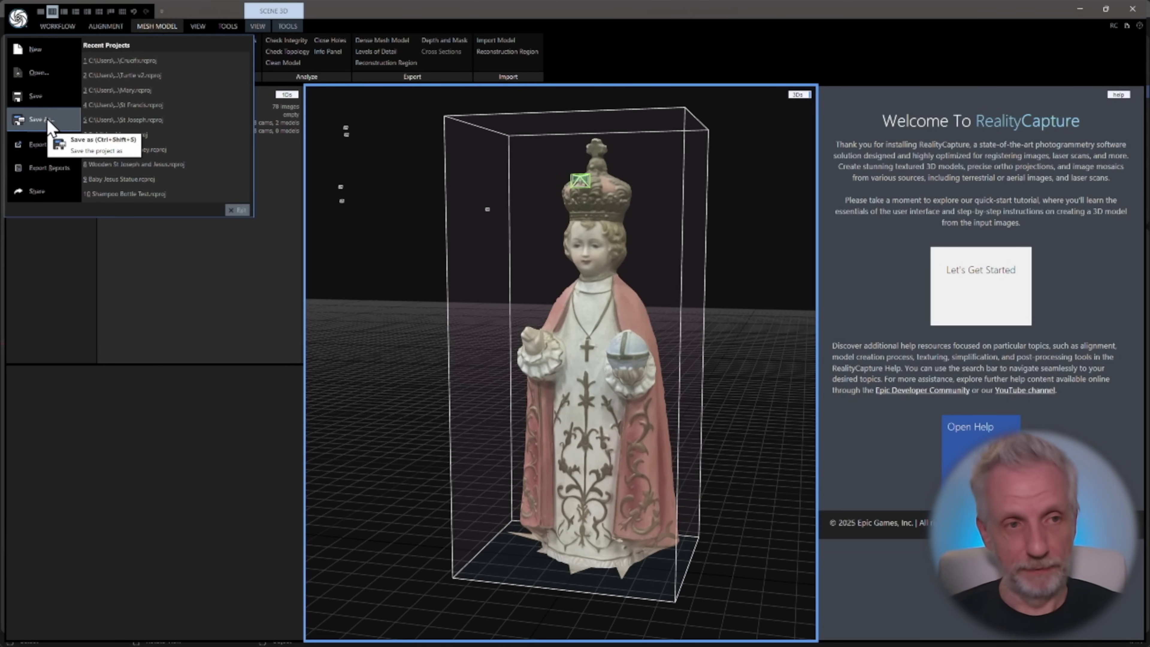
mouse_move(552, 272)
mouse_down()
mouse_move(584, 277)
mouse_move(572, 283)
mouse_up()
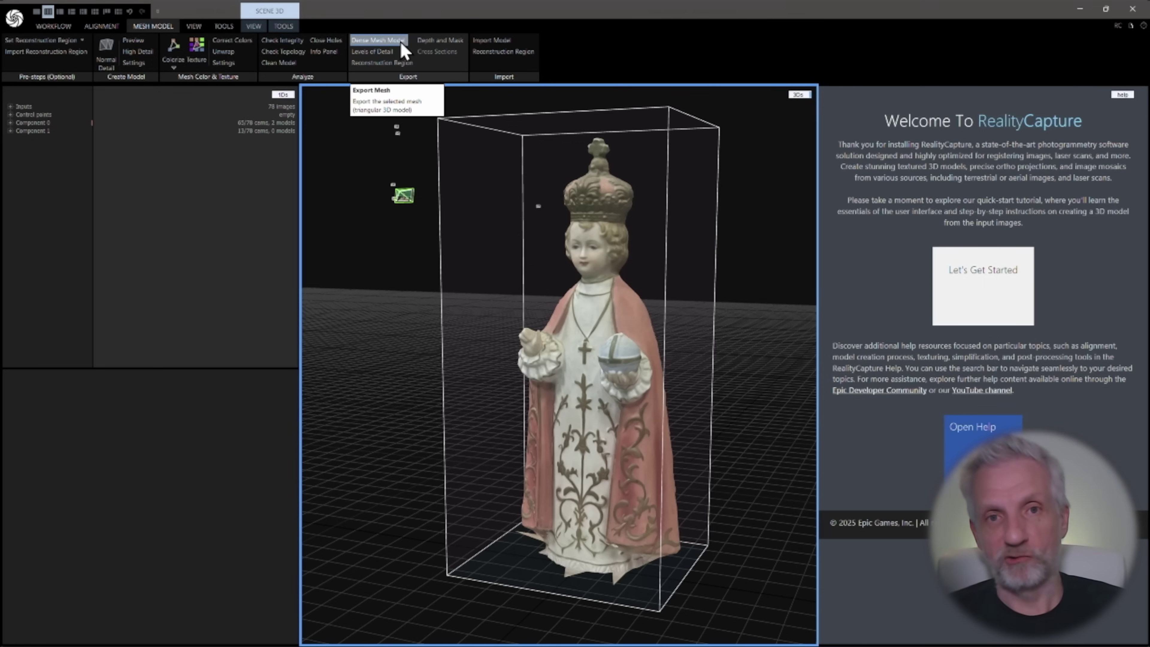
Step: Export the dense mesh model and browse to the Desktop's Statue Demo folder
click(400, 41)
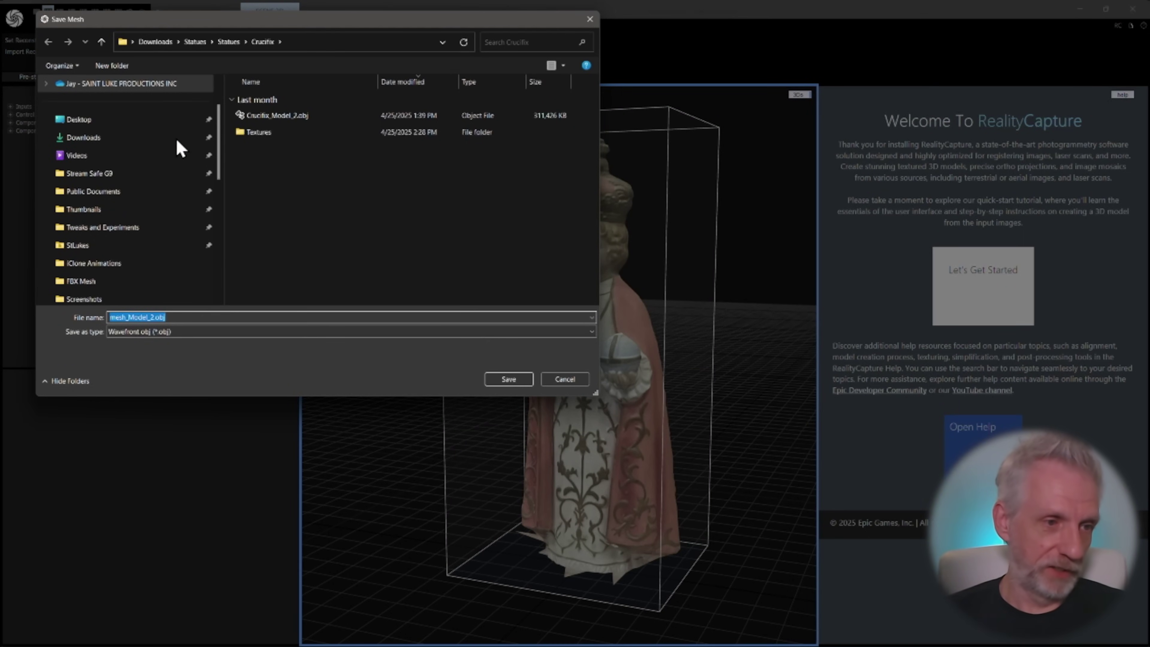
scroll(119, 146, up, 2)
click(113, 178)
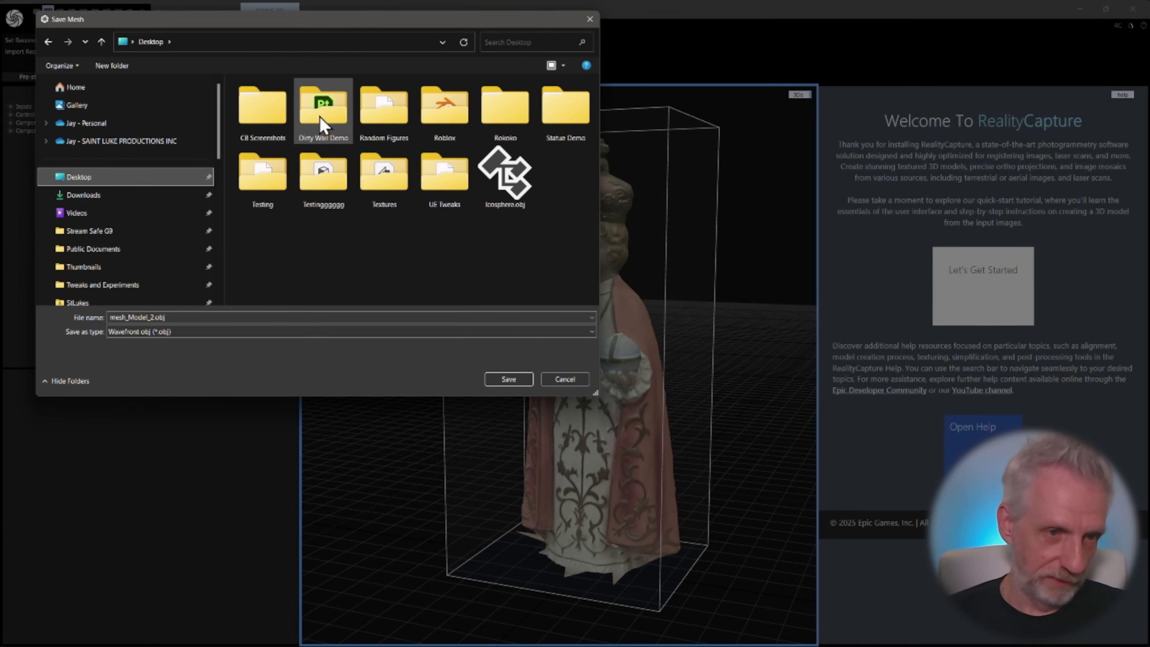
double_click(566, 108)
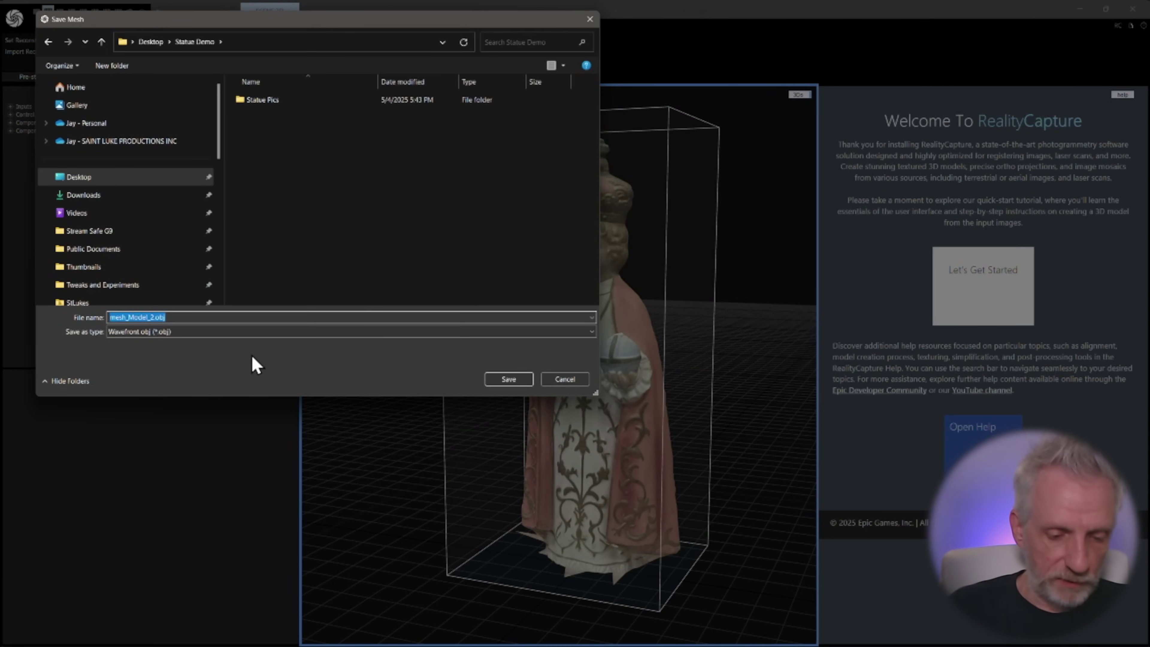
text(Statue Demo)
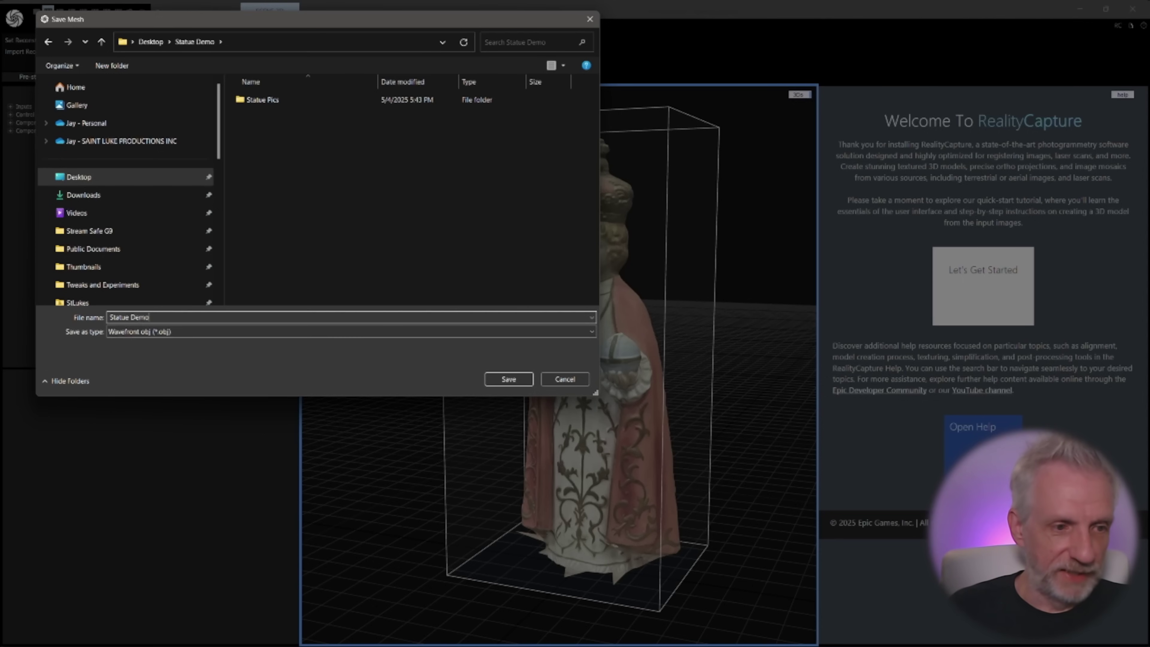
Step: Keep Wavefront obj format and save the mesh as Statue_Demo after clearing an invalid-name warning
click(567, 331)
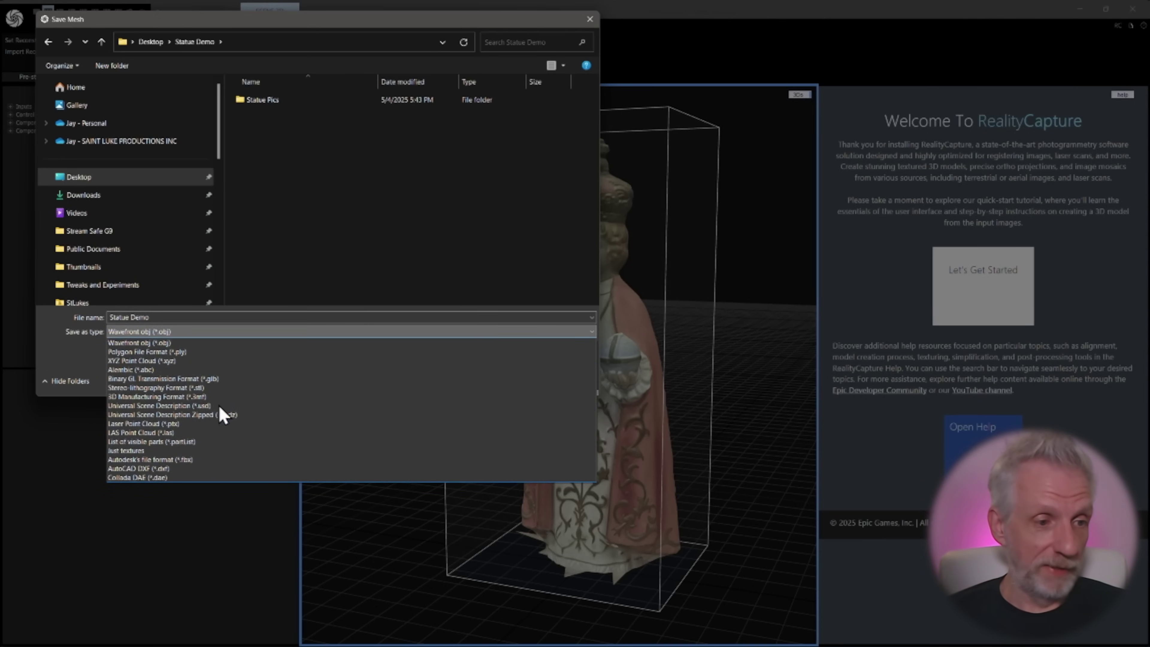
click(240, 317)
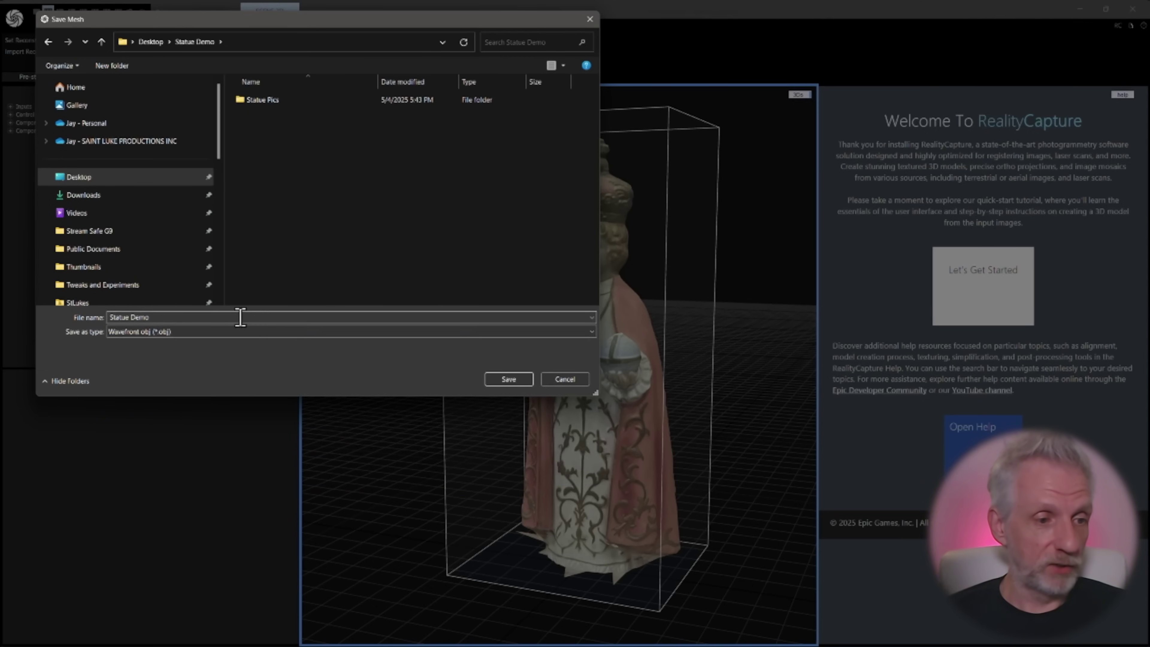
click(506, 379)
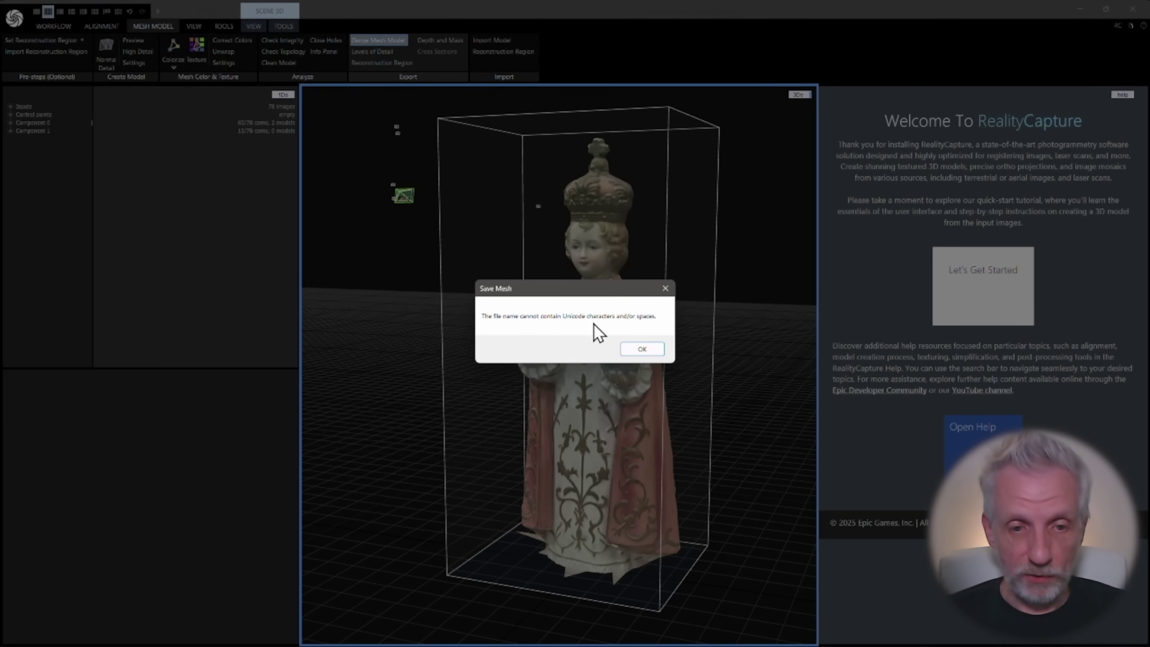
click(642, 349)
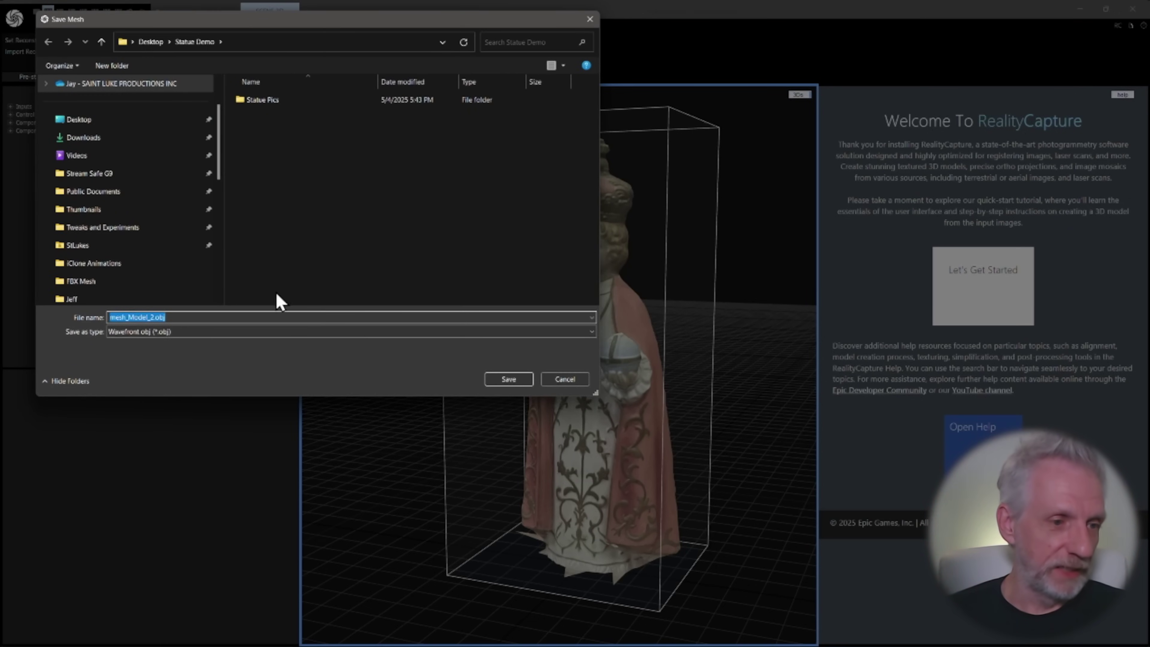
text(Sa)
text(atue_Demo)
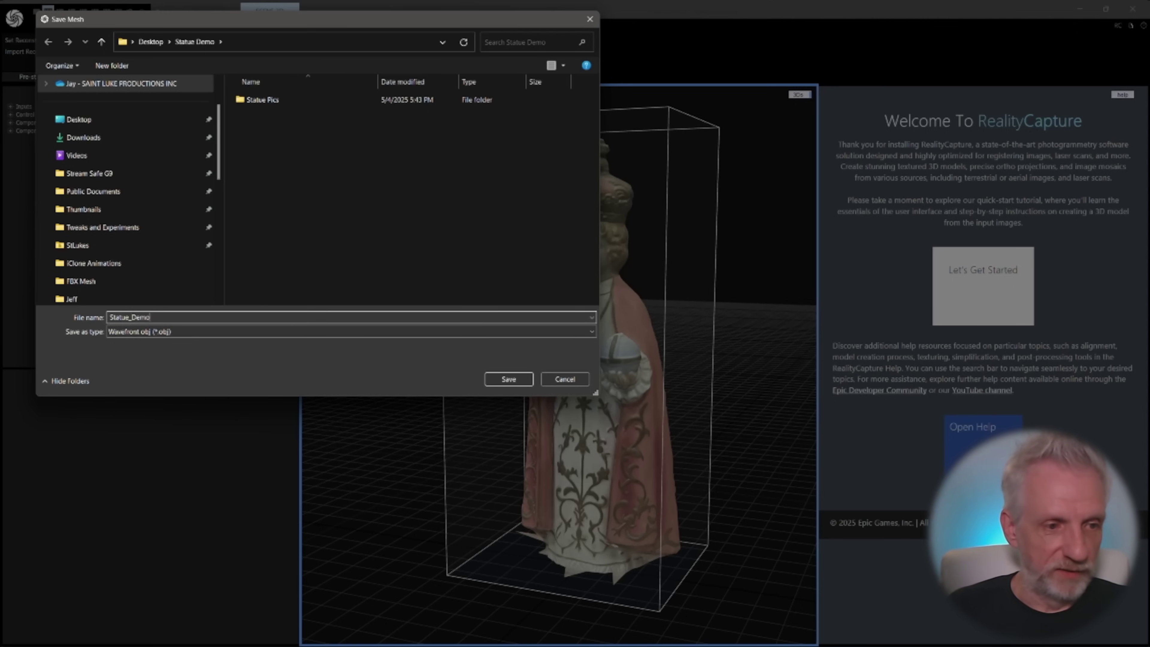
key(Return)
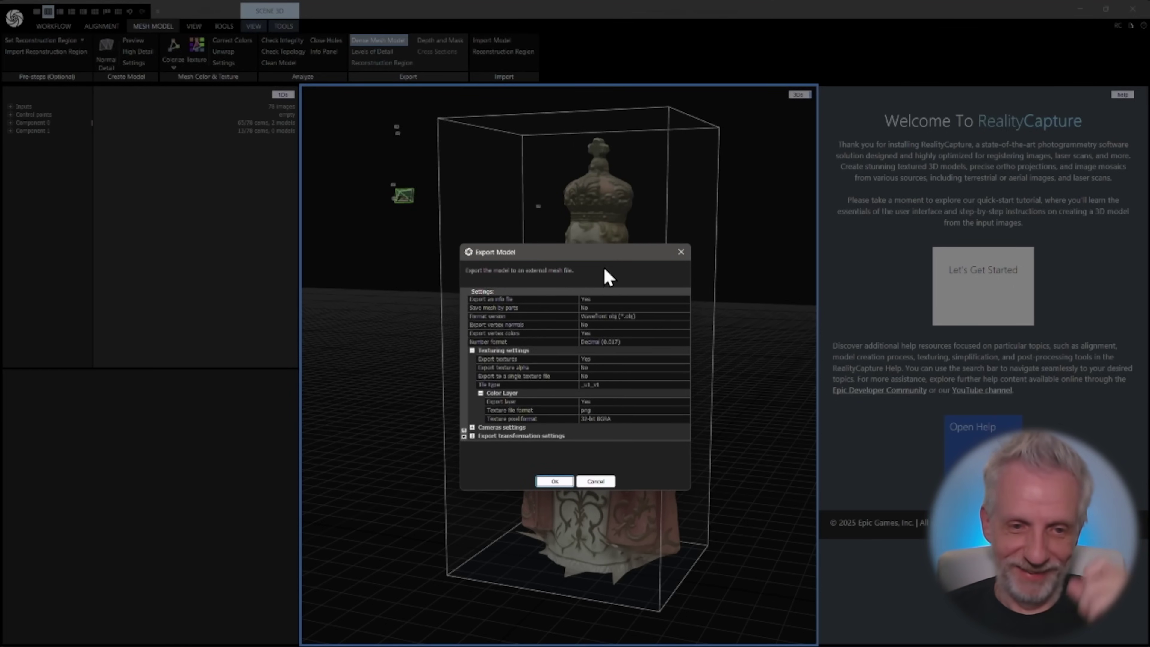
Step: Keep Export textures set to Yes and confirm exporting the textured OBJ mesh
drag(612, 267, 478, 159)
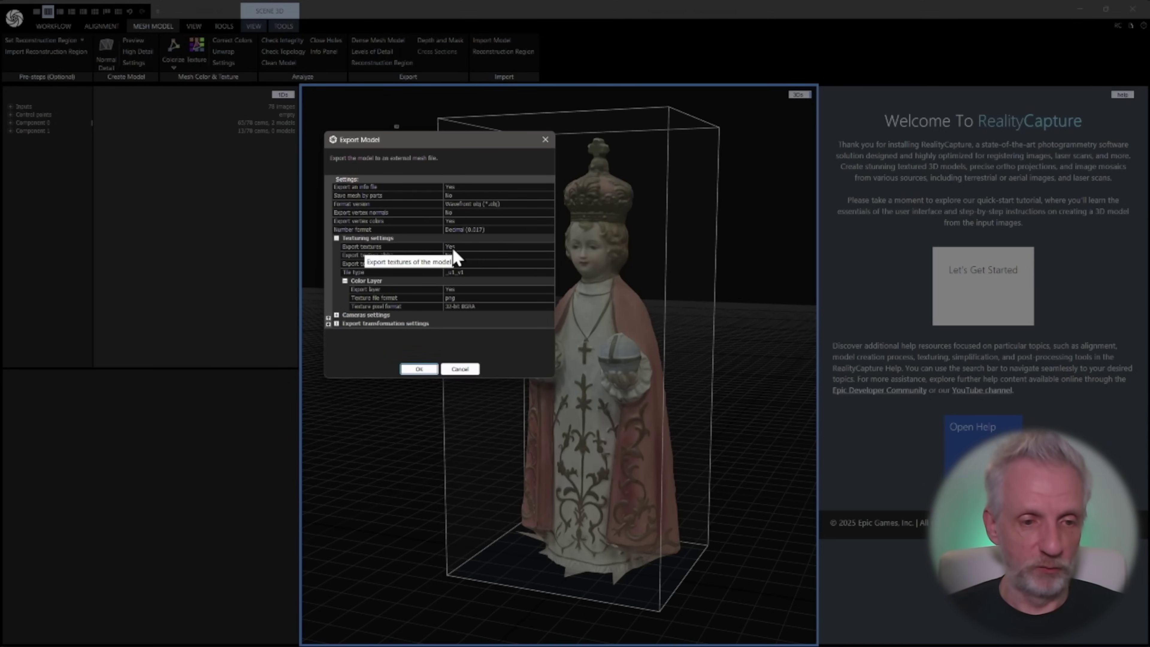
click(421, 369)
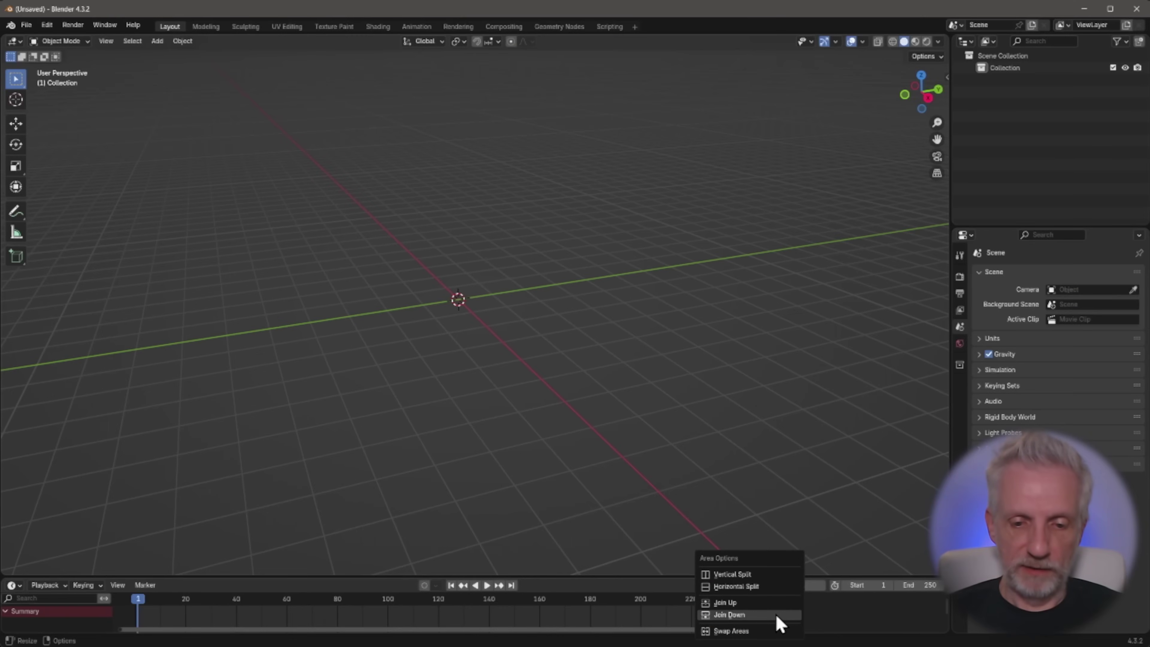
Step: Close the timeline and import Desktop/Statue Demo/Statue_Demo.obj as a Wavefront OBJ
click(777, 618)
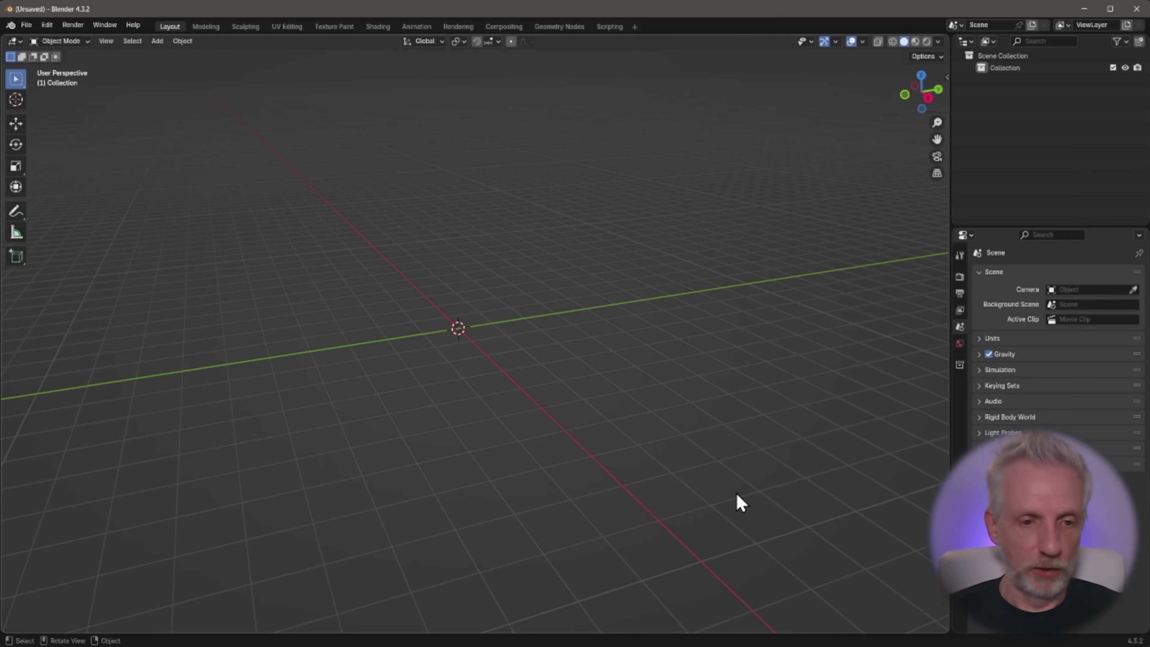
key(q)
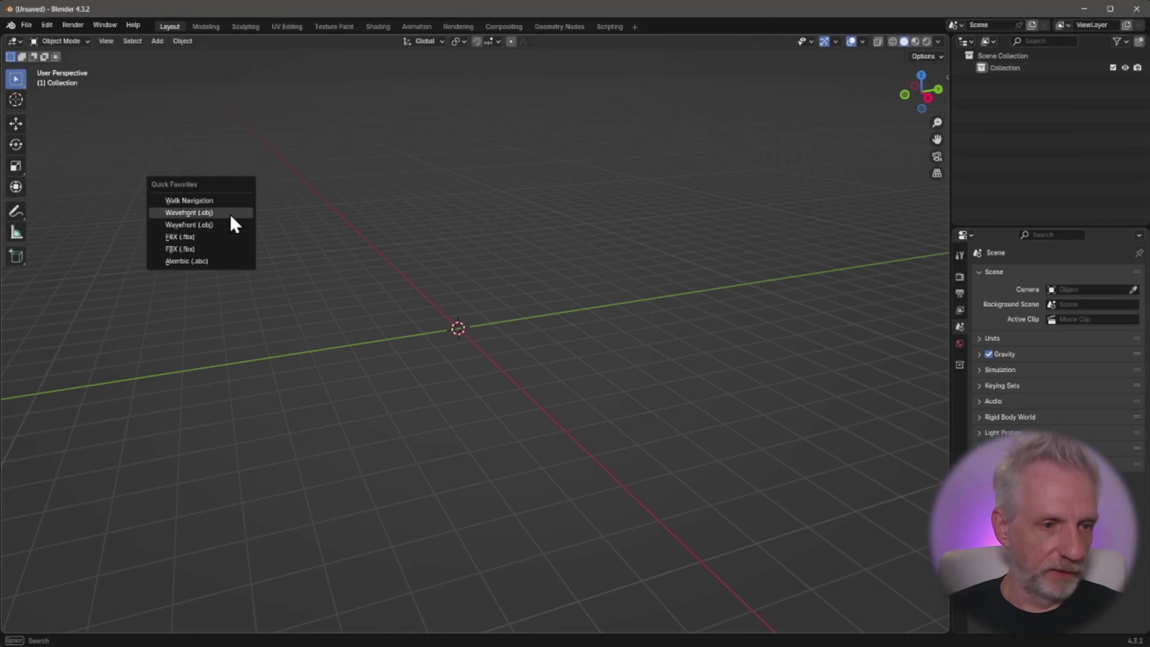
click(230, 213)
click(276, 326)
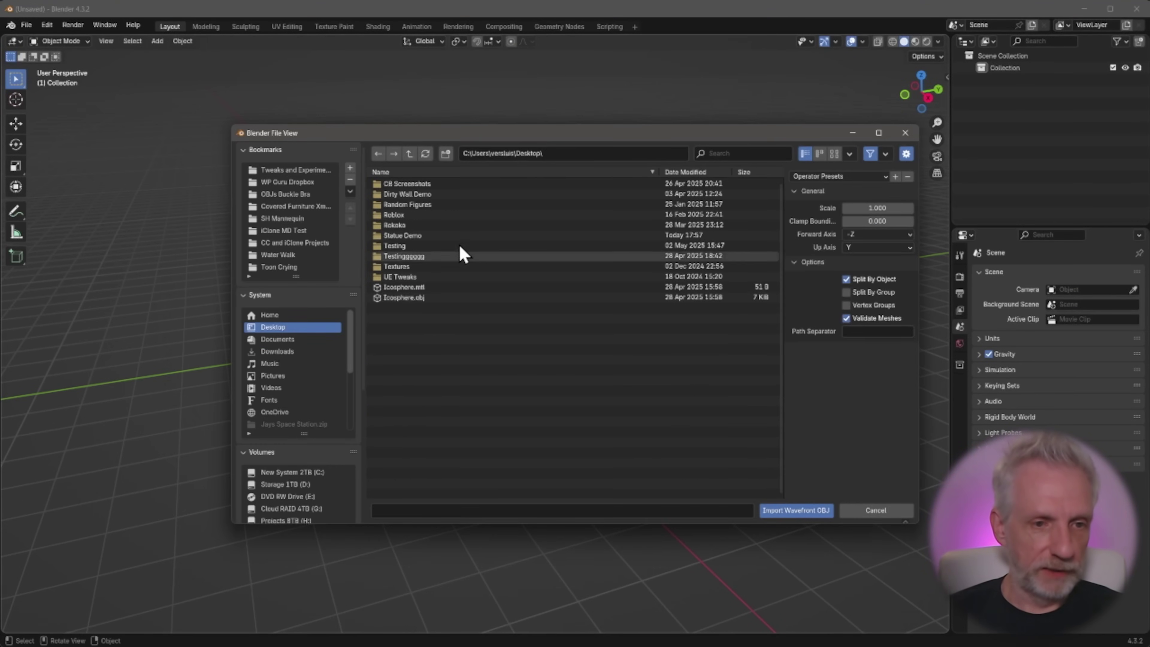
double_click(435, 236)
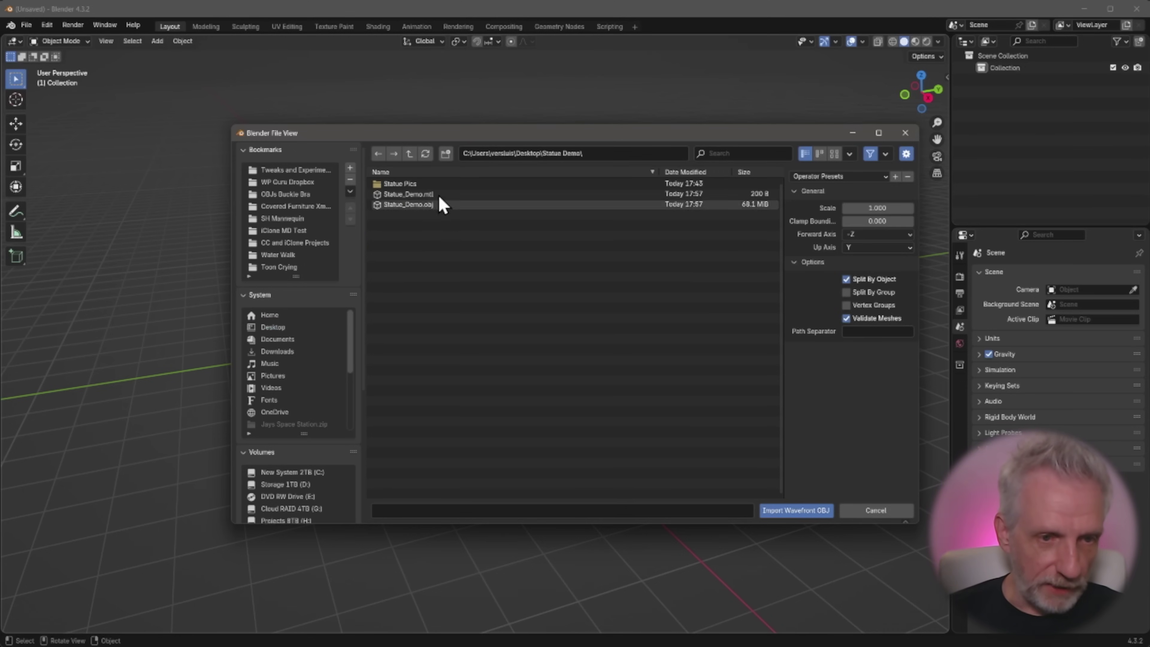
click(436, 205)
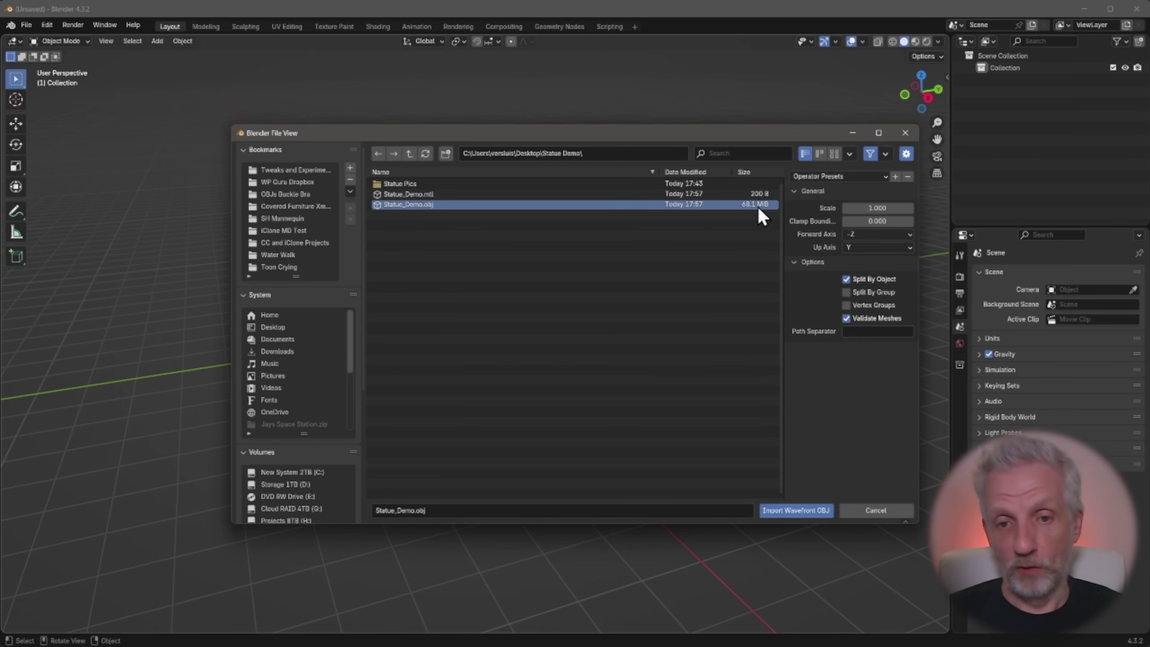
click(811, 511)
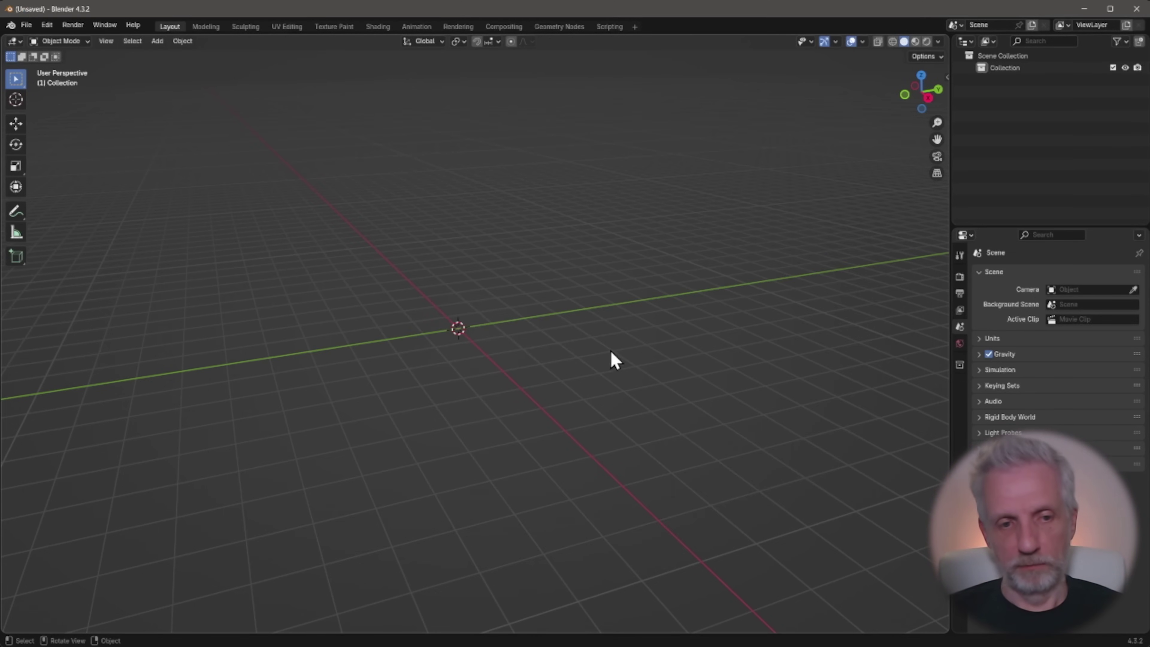
Step: Rotate the statue 90° about X and 90° about Z so it stands upright facing front
middle_drag(498, 334, 578, 334)
scroll(662, 311, down, 4)
text(rx90)
key(Return)
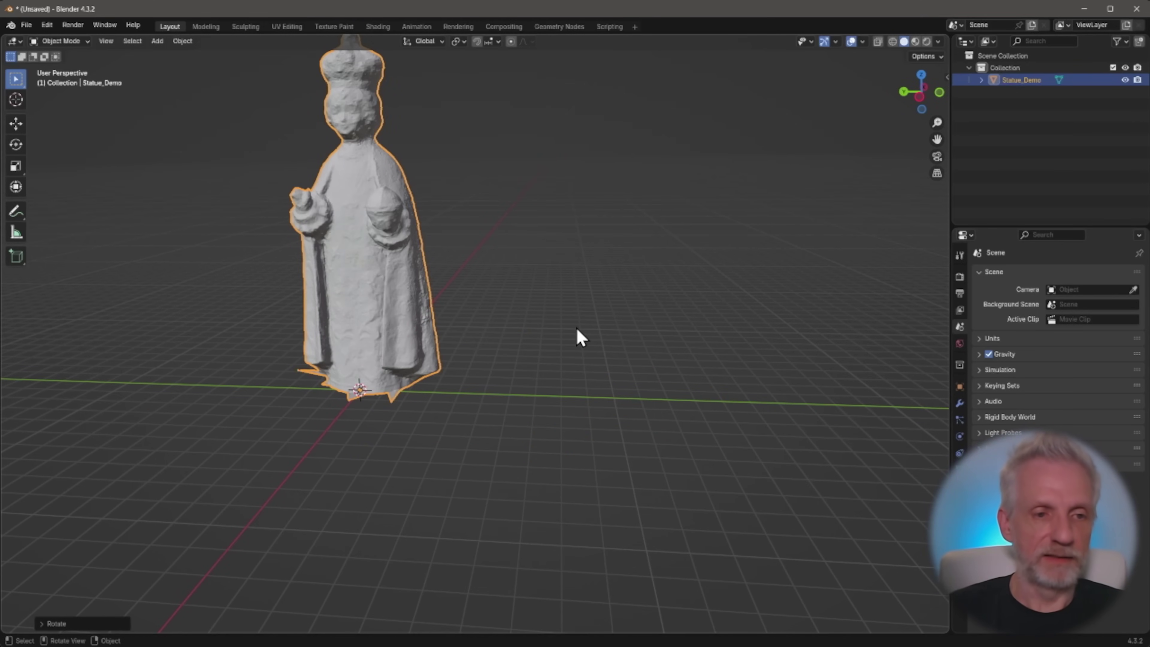
scroll(588, 330, down, 3)
shift+middle_drag(553, 285, 510, 342)
scroll(618, 373, up, 3)
text(rz90)
key(Return)
Step: Move the statue along Z until its base rests on the ground grid
key(KP_1)
key(KP_3)
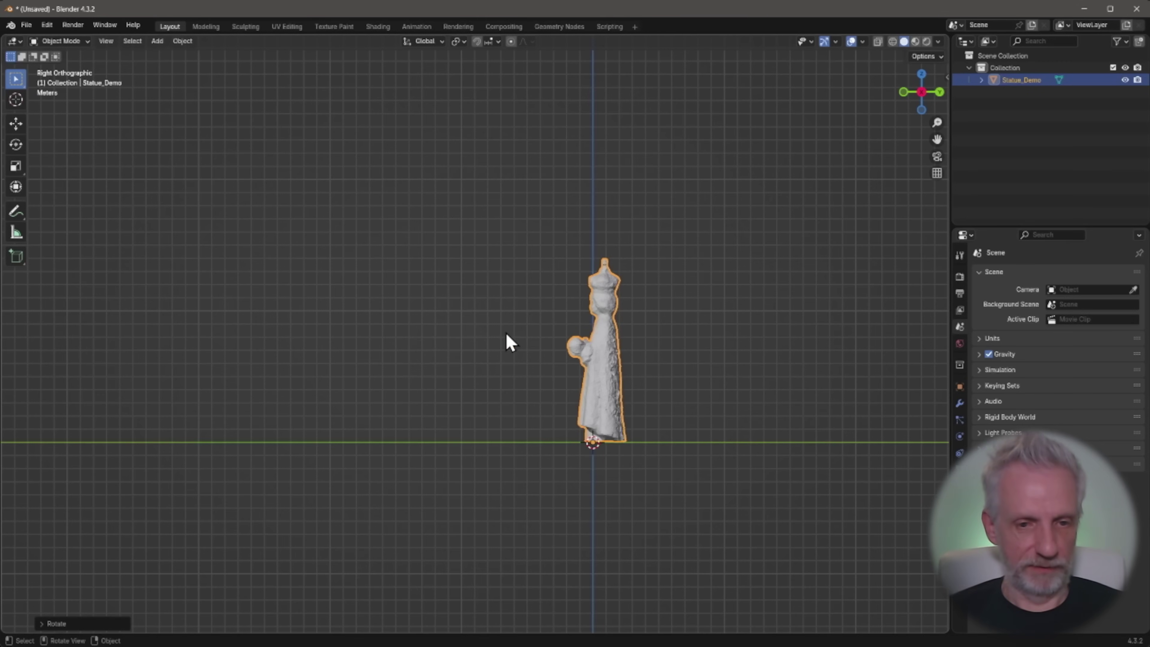
scroll(505, 332, up, 5)
shift+middle_drag(549, 329, 283, 278)
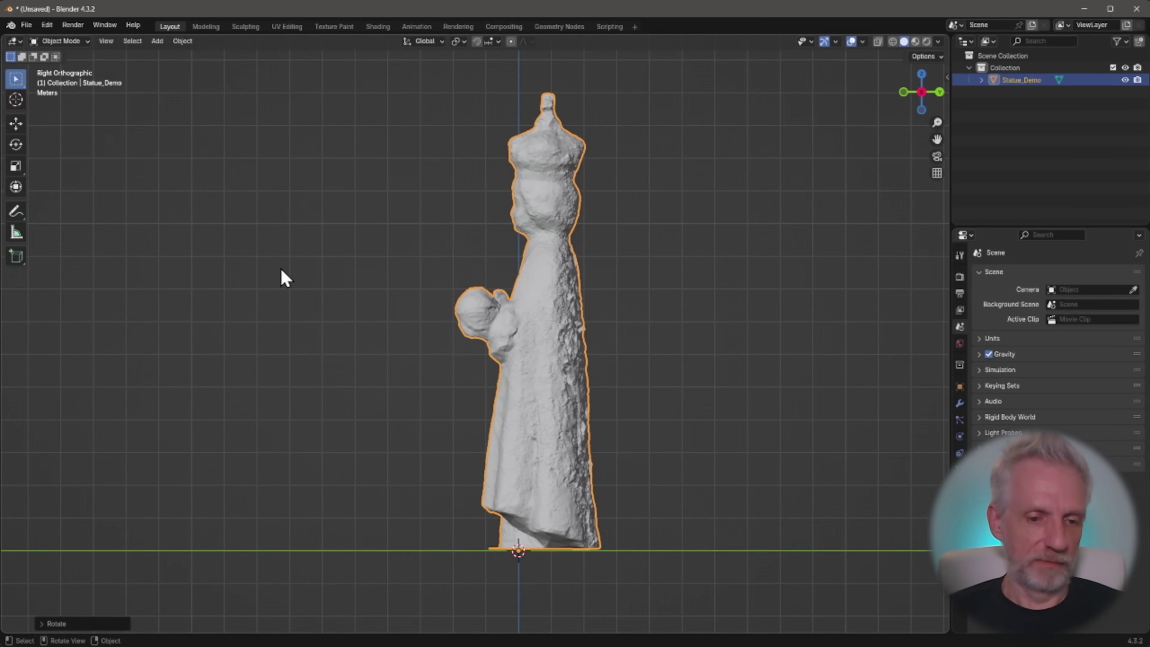
scroll(353, 294, up, 2)
shift+middle_drag(357, 300, 449, 265)
key(g)
key(z)
click(365, 261)
Step: Show the sidebar with the statue's dimensions of 4.42 × 6.53 × 14 m
scroll(462, 265, down, 2)
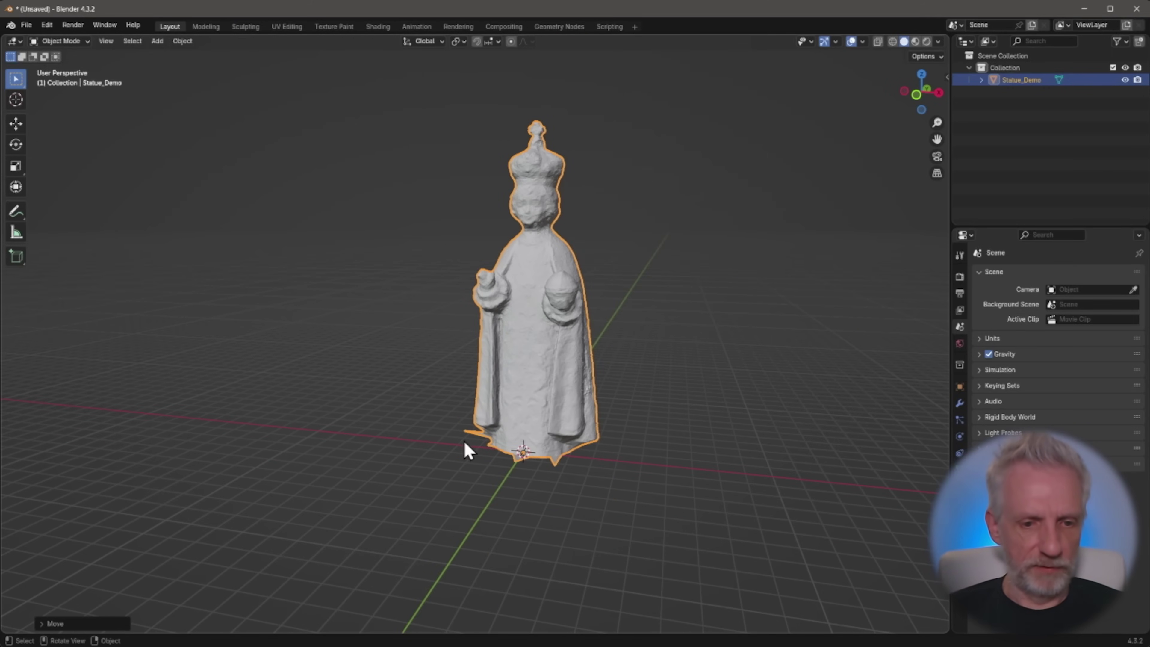
scroll(493, 403, up, 2)
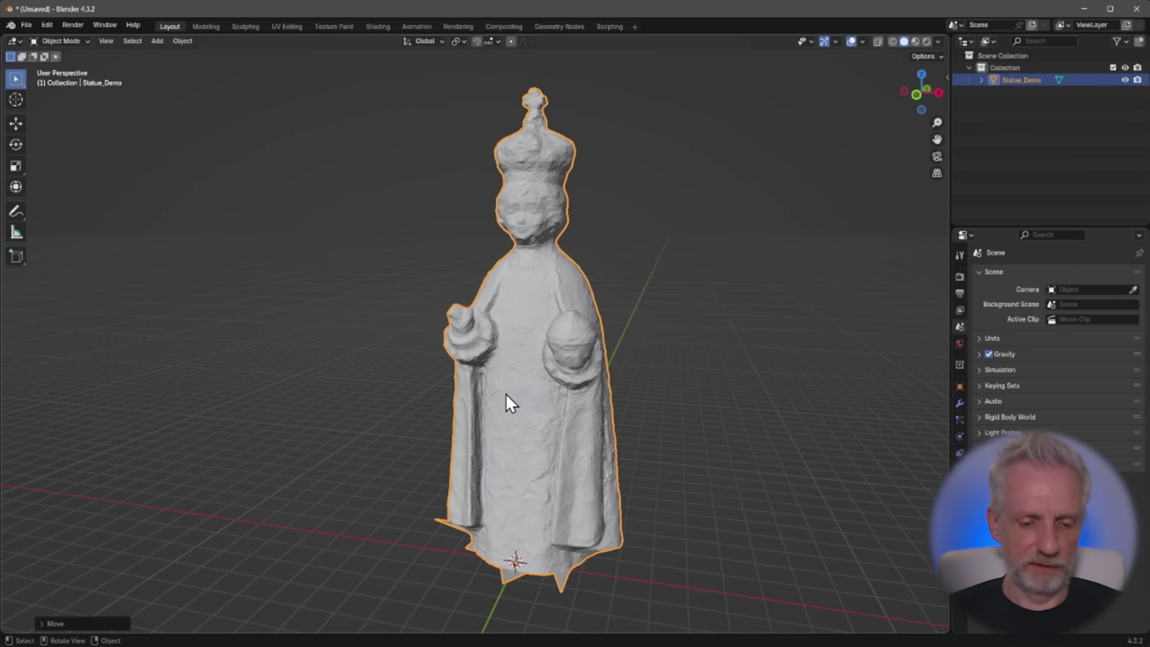
key(n)
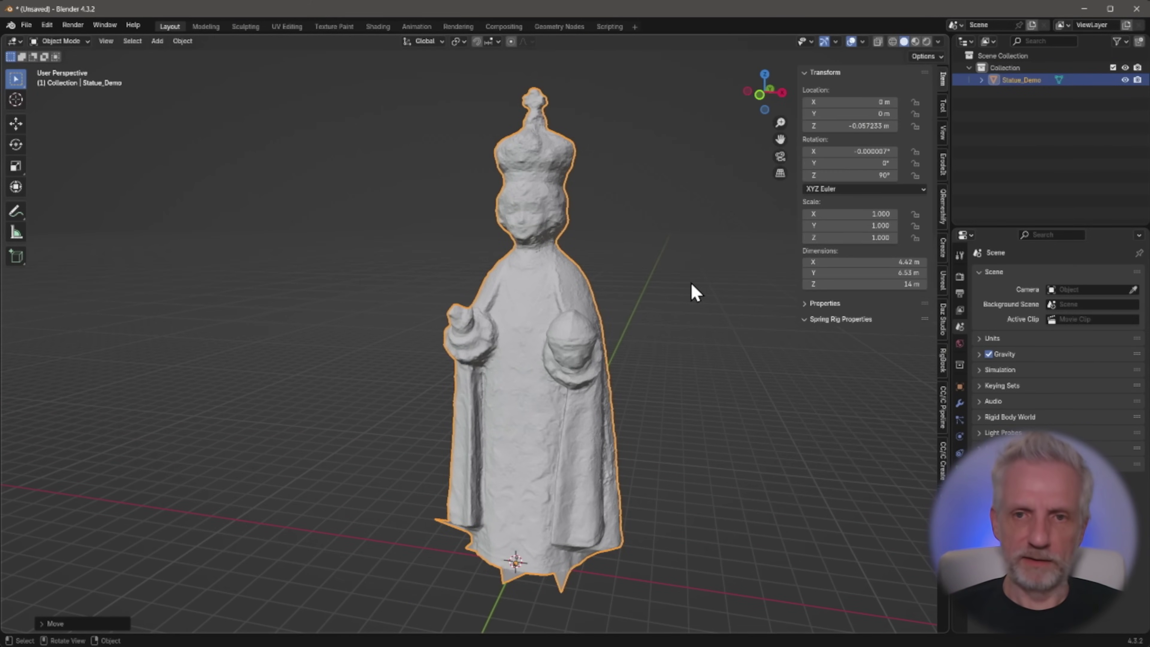
Step: Scale the statue by 0.1, then 0.1 again, then by 2
click(894, 285)
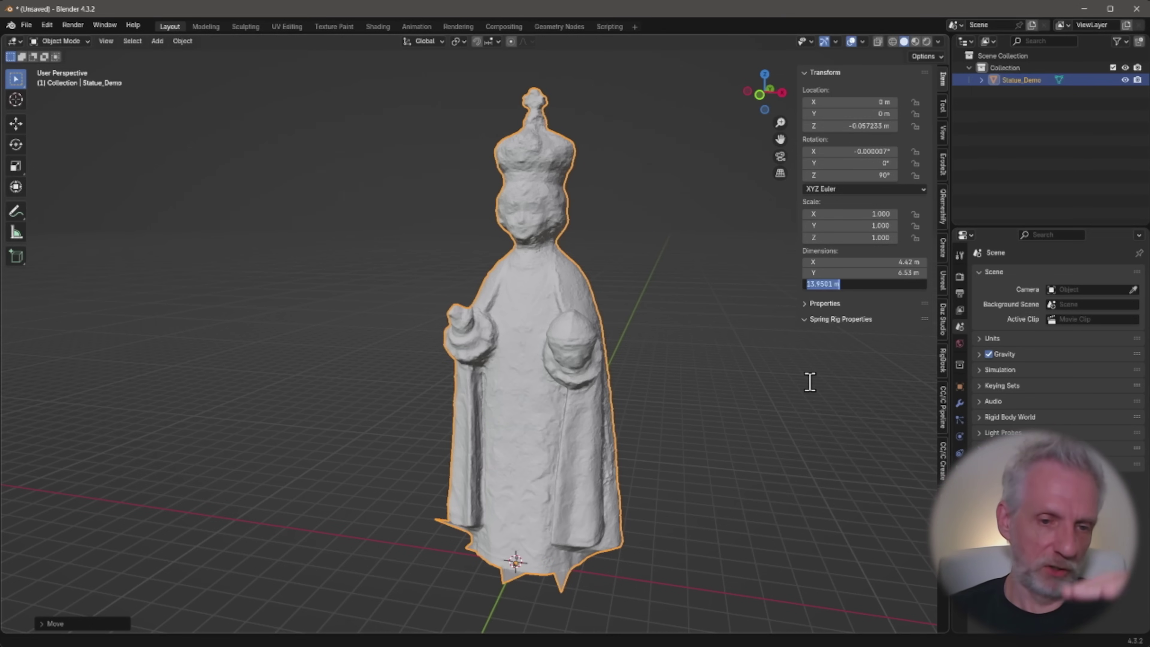
key(Escape)
text(s0.1)
key(Return)
key(KP_Decimal)
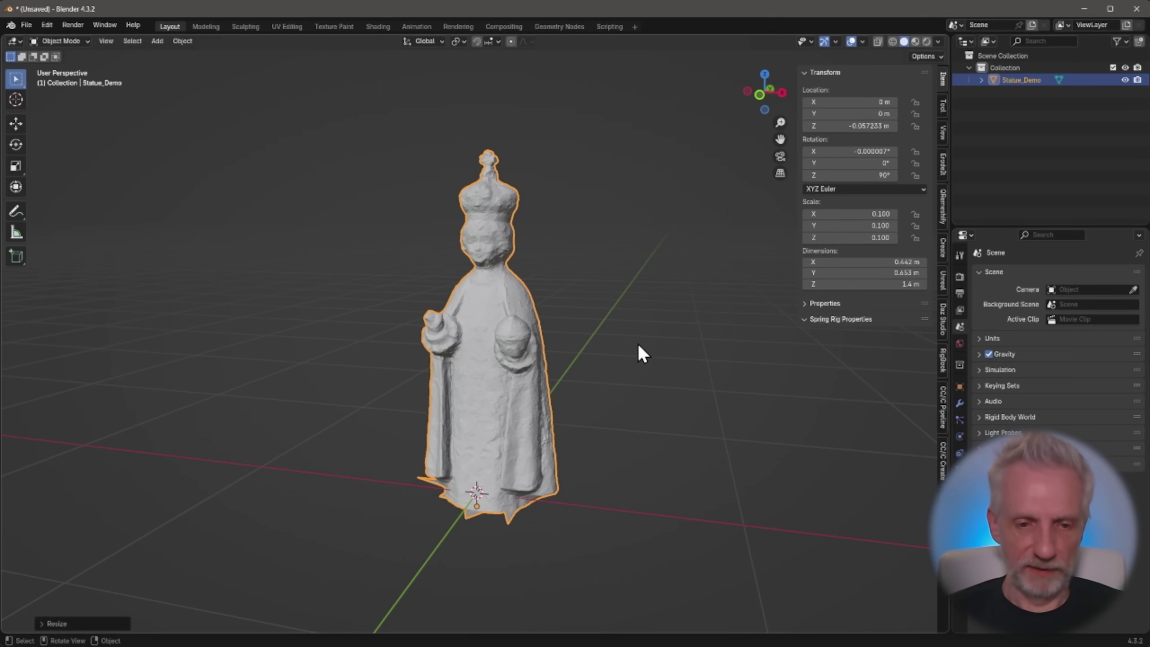
text(s0.1)
key(Return)
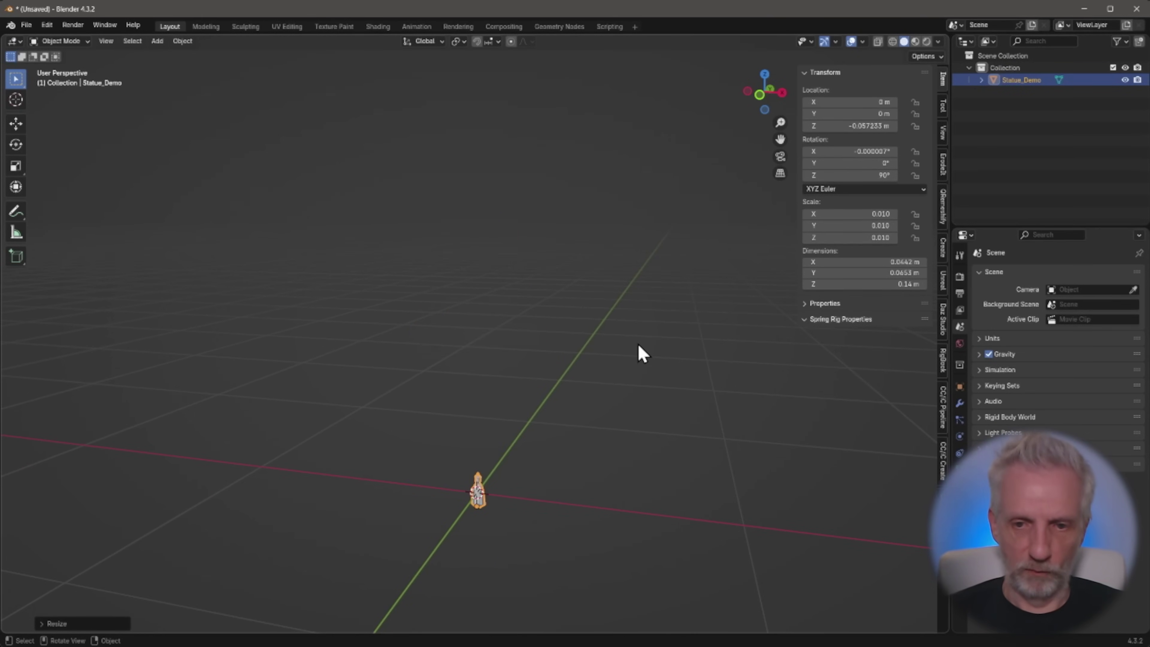
middle_drag(639, 352, 611, 198)
key(KP_1)
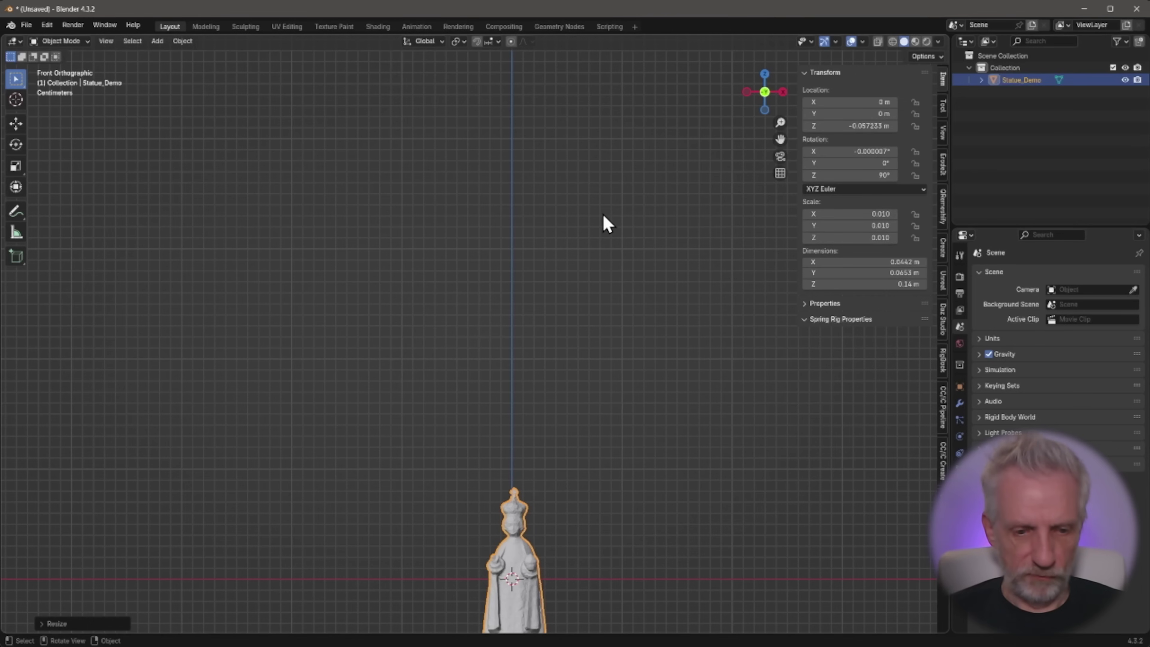
text(s2)
key(Return)
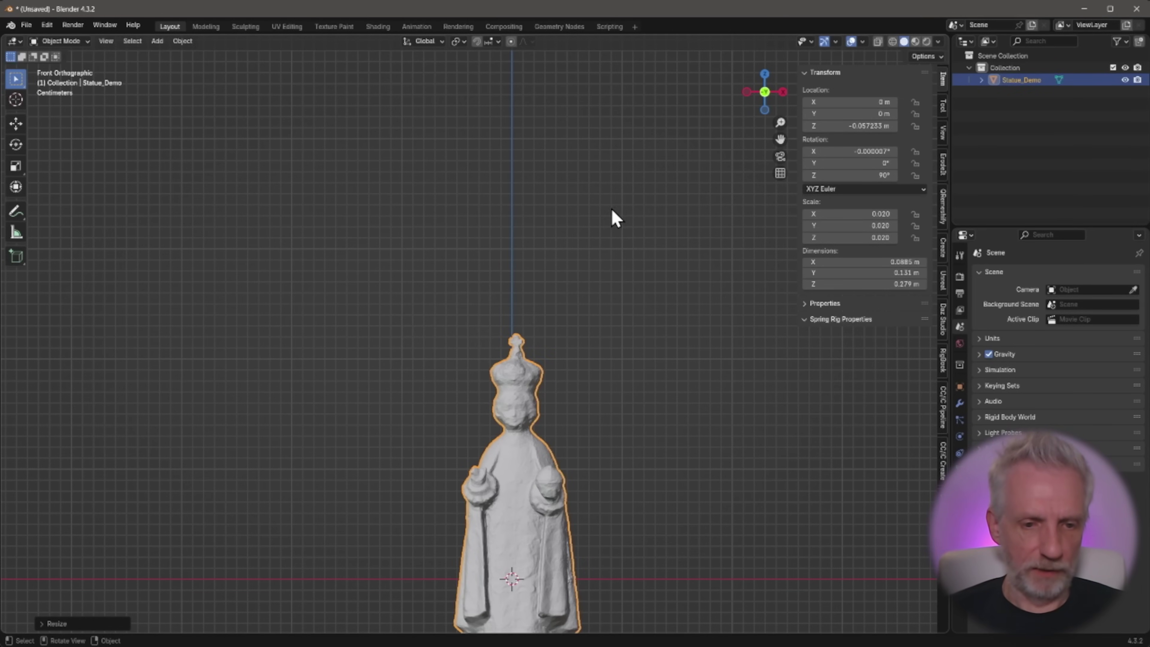
Step: Move the shrunken statue to a new position in the view
scroll(624, 236, down, 3)
shift+middle_drag(630, 255, 605, 167)
scroll(612, 195, up, 3)
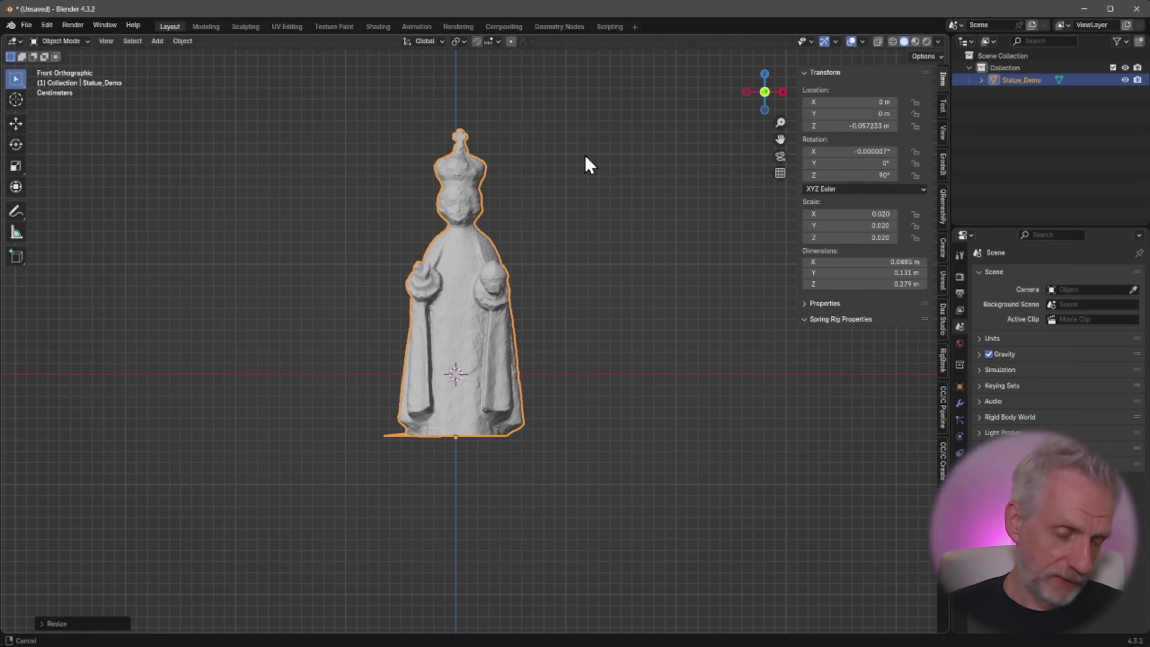
key(g)
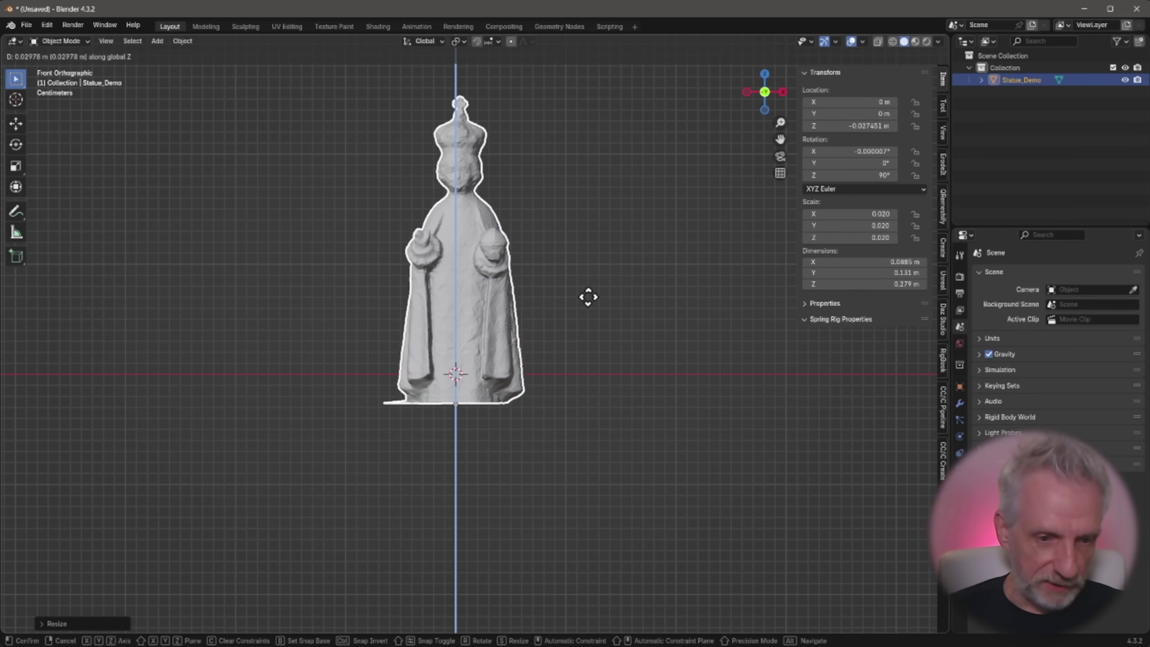
click(585, 274)
Step: Set the statue's origin to the 3D cursor at its base
right_click(495, 292)
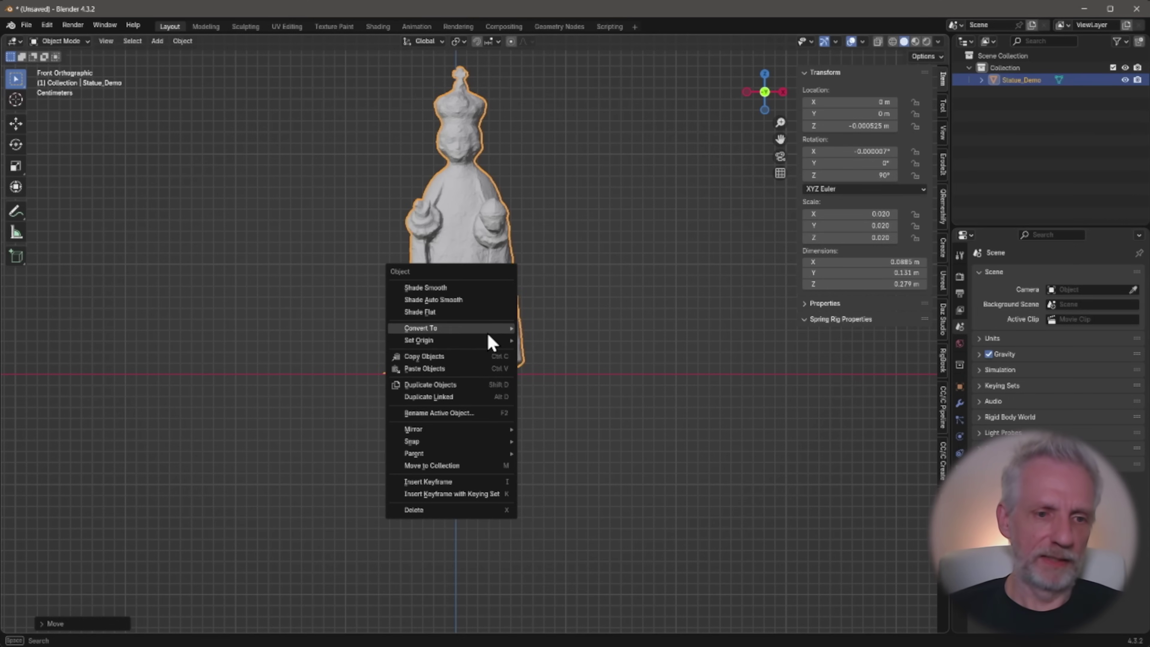
mouse_move(493, 340)
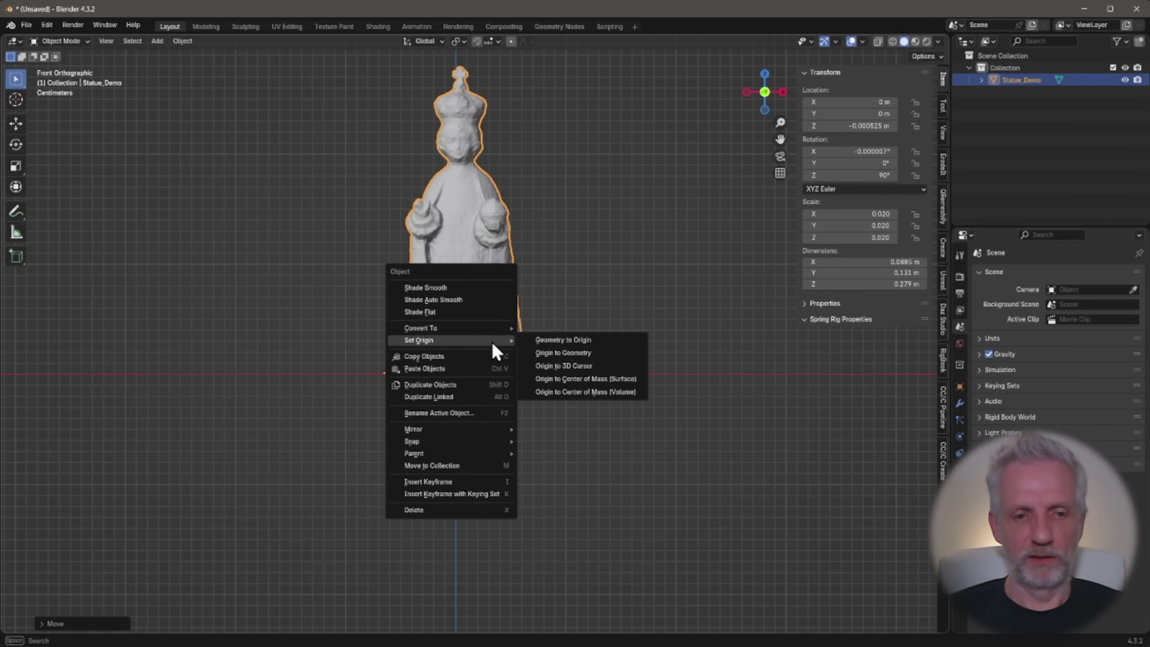
click(593, 370)
scroll(616, 313, down, 1)
scroll(616, 290, up, 4)
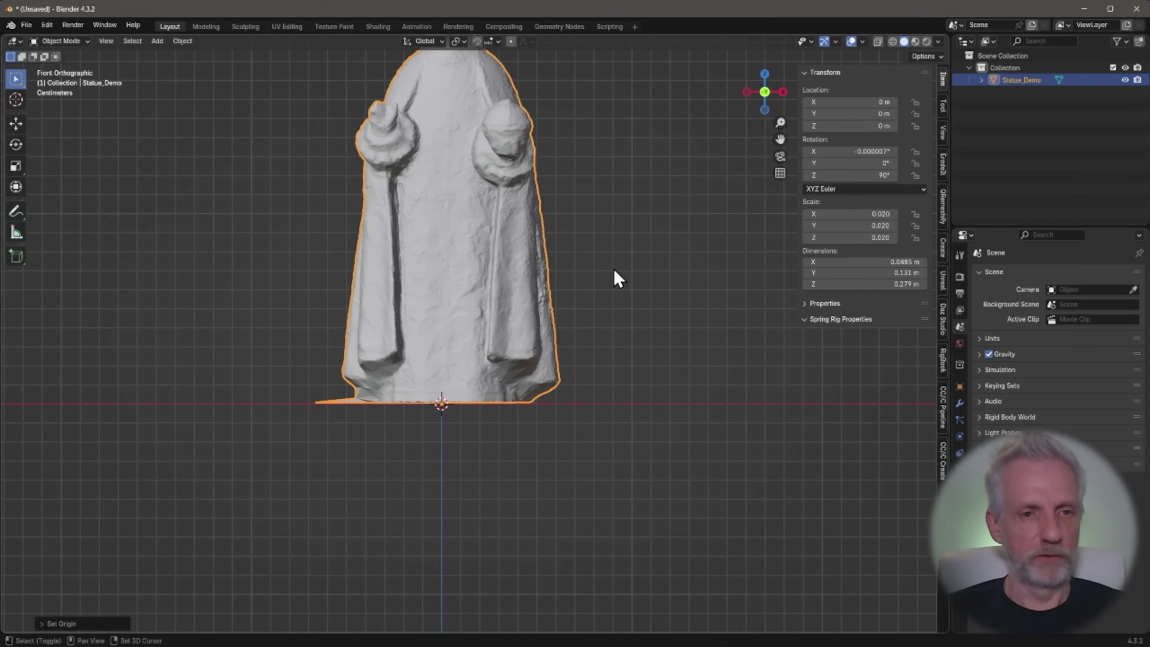
scroll(633, 386, down, 2)
Step: Apply all transforms to the statue, resetting rotation to 0° and scale to 1
key(ctrl+a)
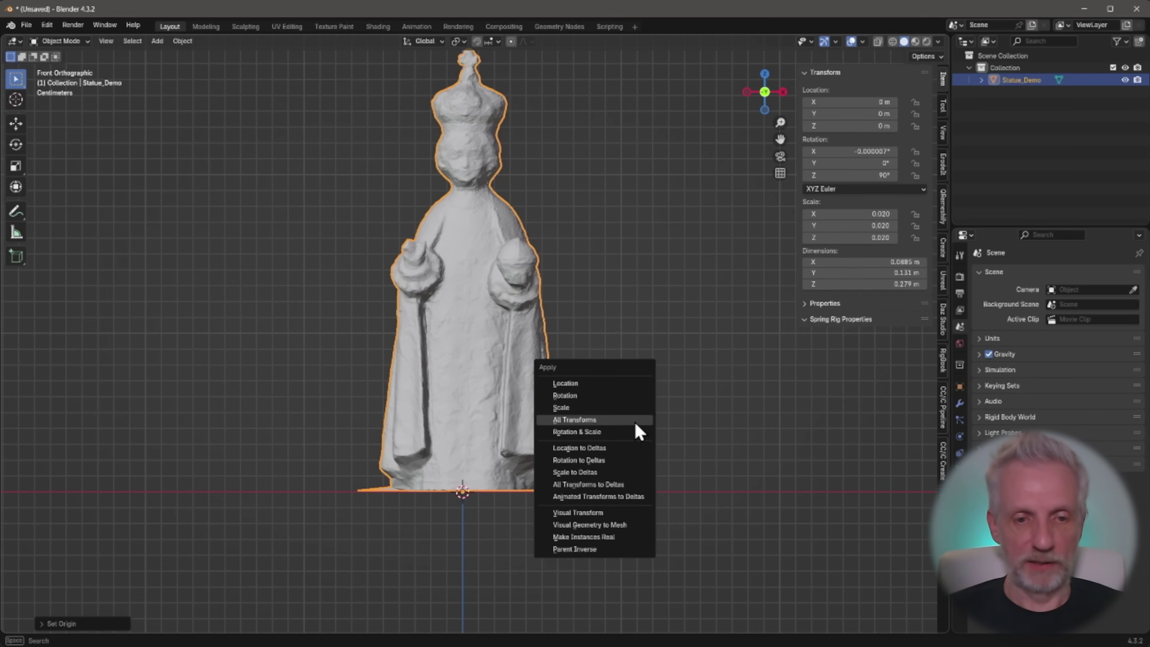
click(635, 423)
middle_drag(636, 423, 617, 402)
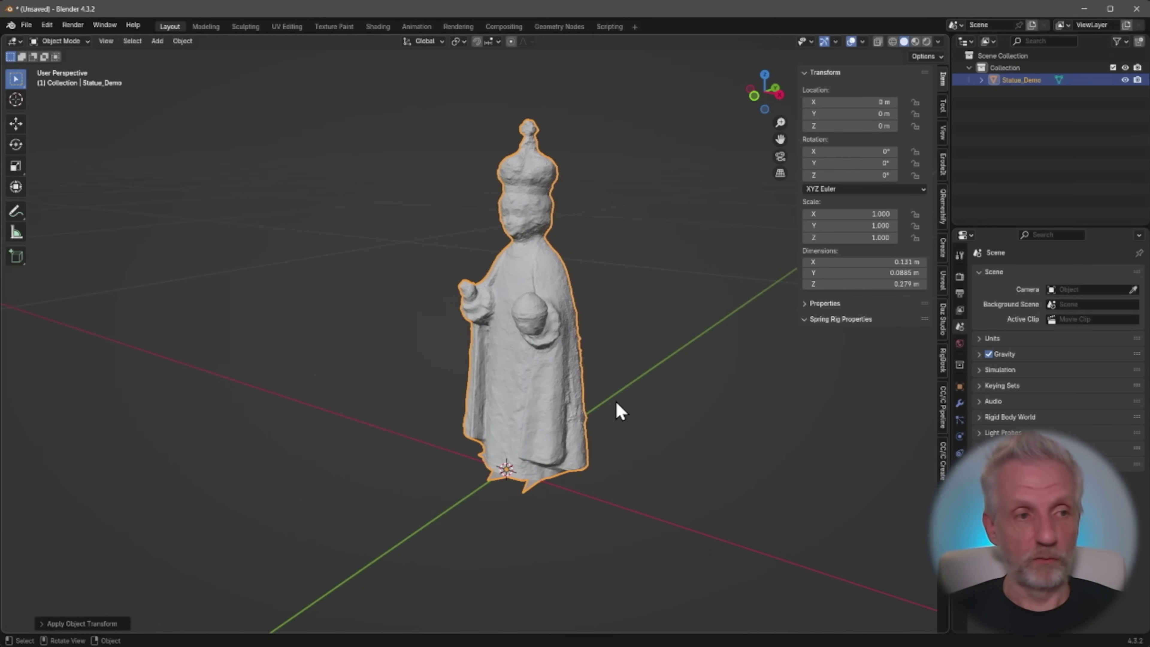
Step: Turn on the Statistics overlay in the viewport
click(863, 41)
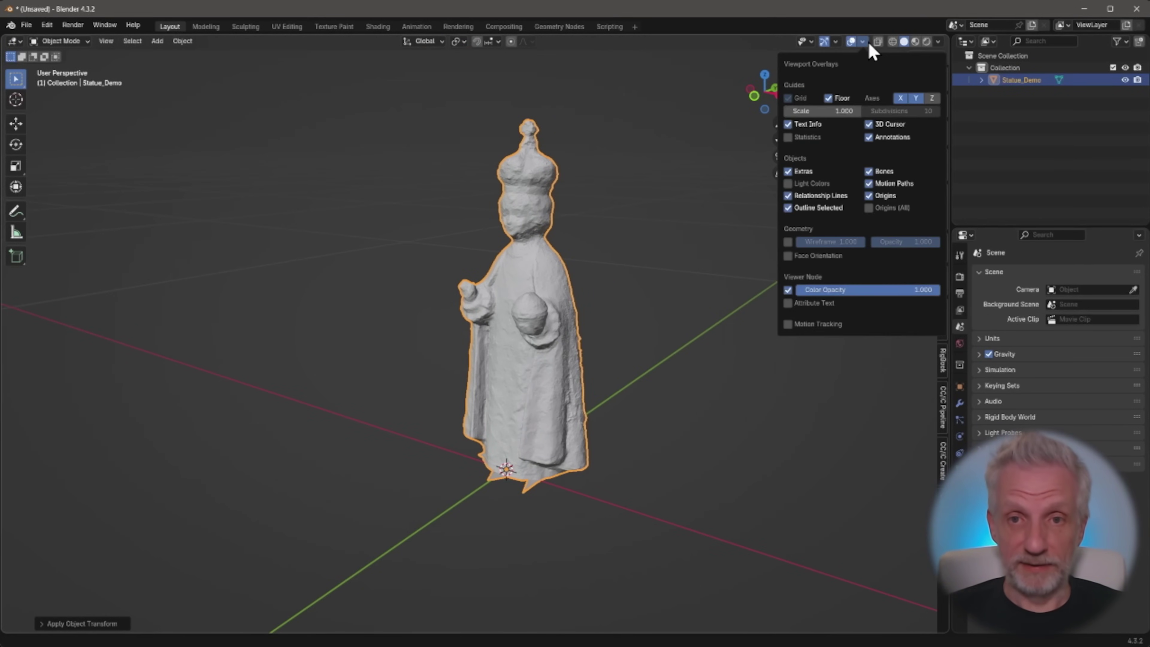
click(789, 137)
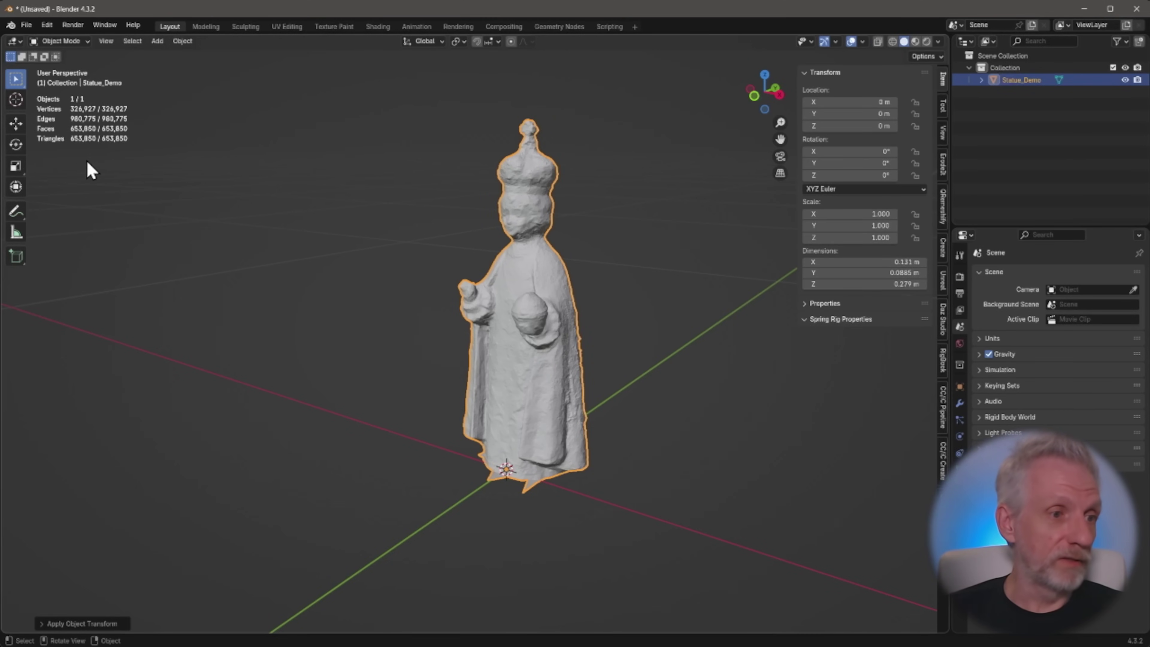
middle_drag(213, 186, 286, 191)
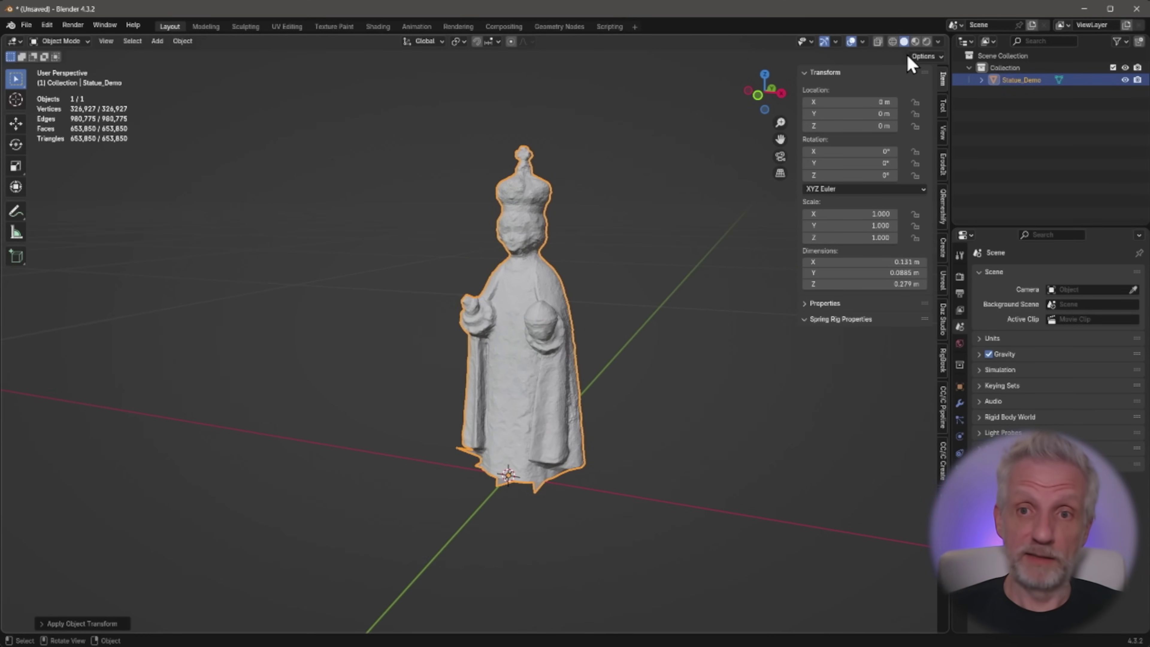
Step: Switch viewport shading to Material Preview to show the photo texture
click(915, 41)
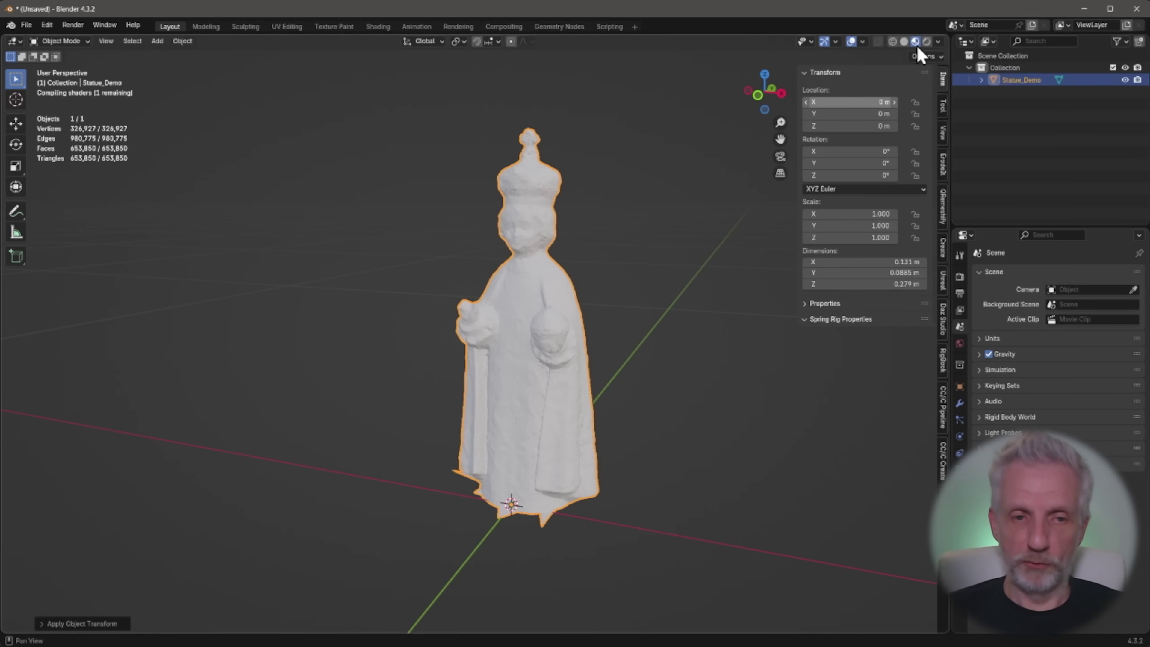
scroll(685, 224, up, 2)
middle_drag(684, 215, 571, 387)
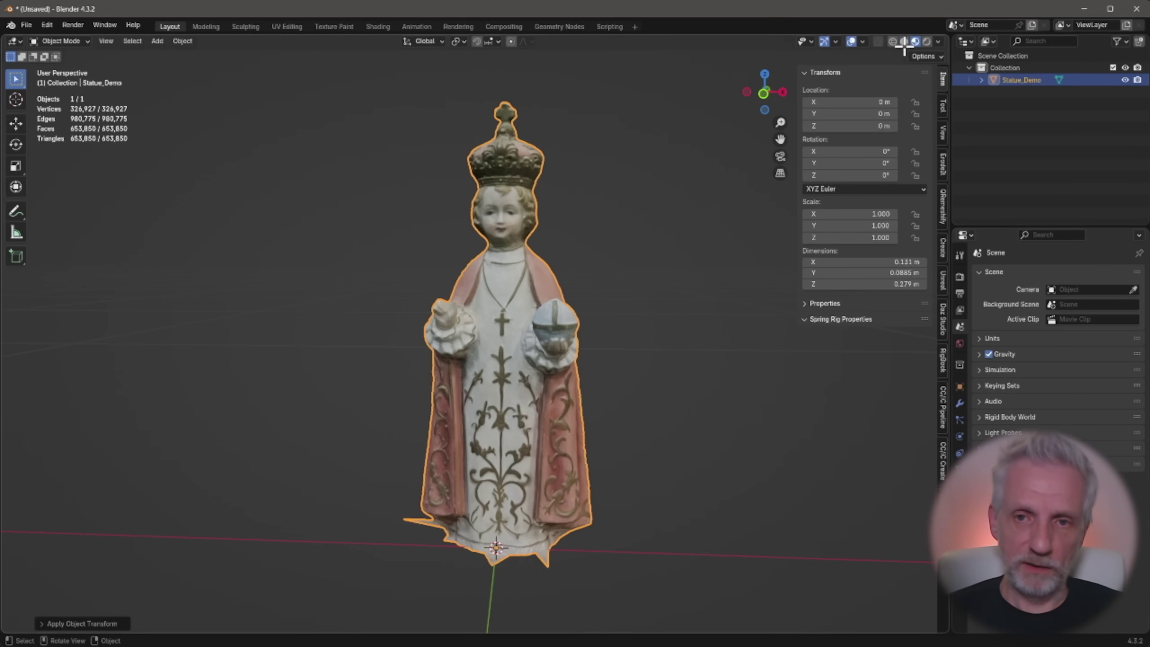
Step: Enter Edit Mode with face select and zoom in on the neck's triangle wireframe
key(Tab)
scroll(663, 260, up, 8)
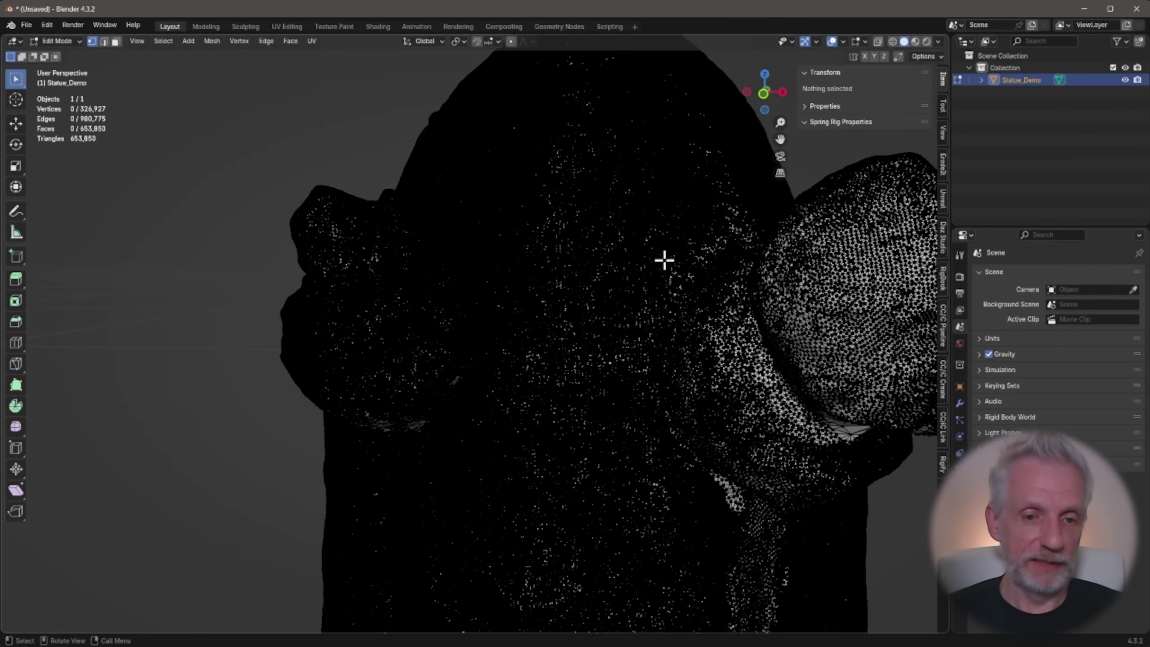
key(3)
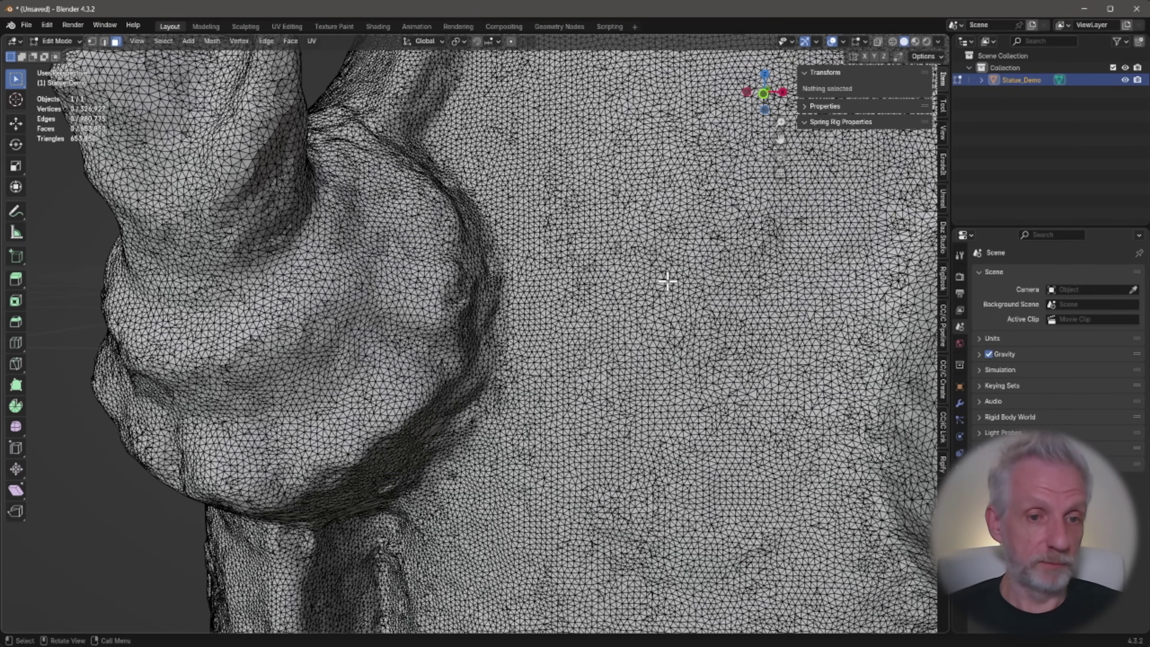
shift+middle_drag(667, 282, 624, 288)
scroll(623, 288, down, 2)
middle_drag(546, 285, 495, 323)
Step: From the front view, select the whole mesh and lower it along Z onto the ground
key(KP_1)
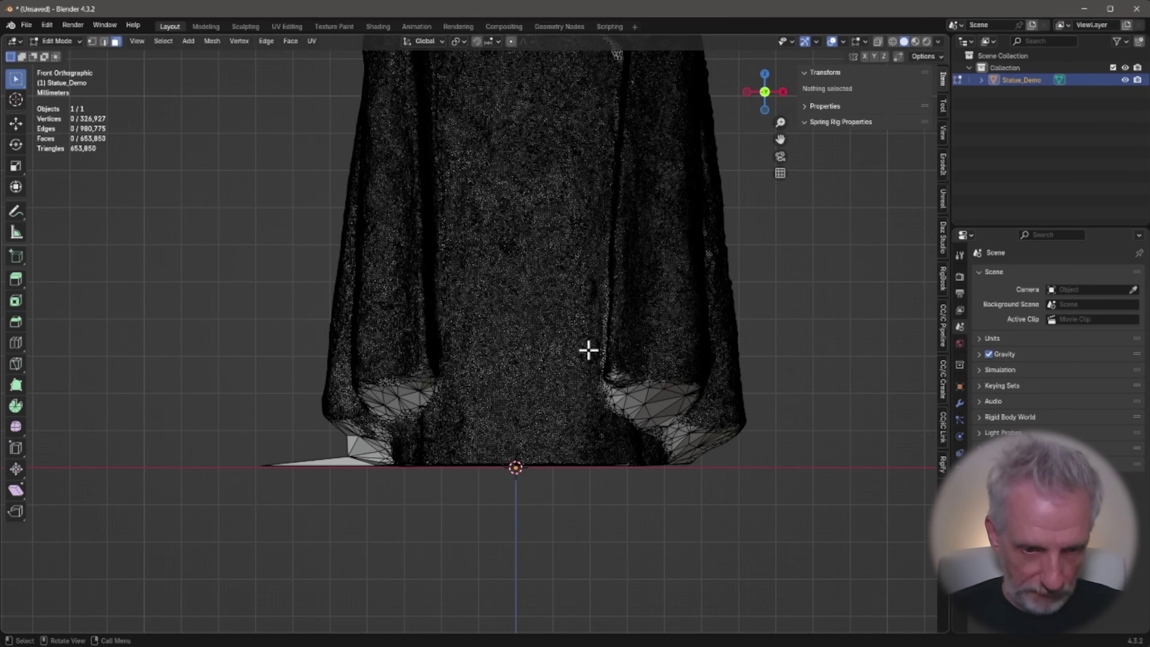
key(a)
key(g)
key(z)
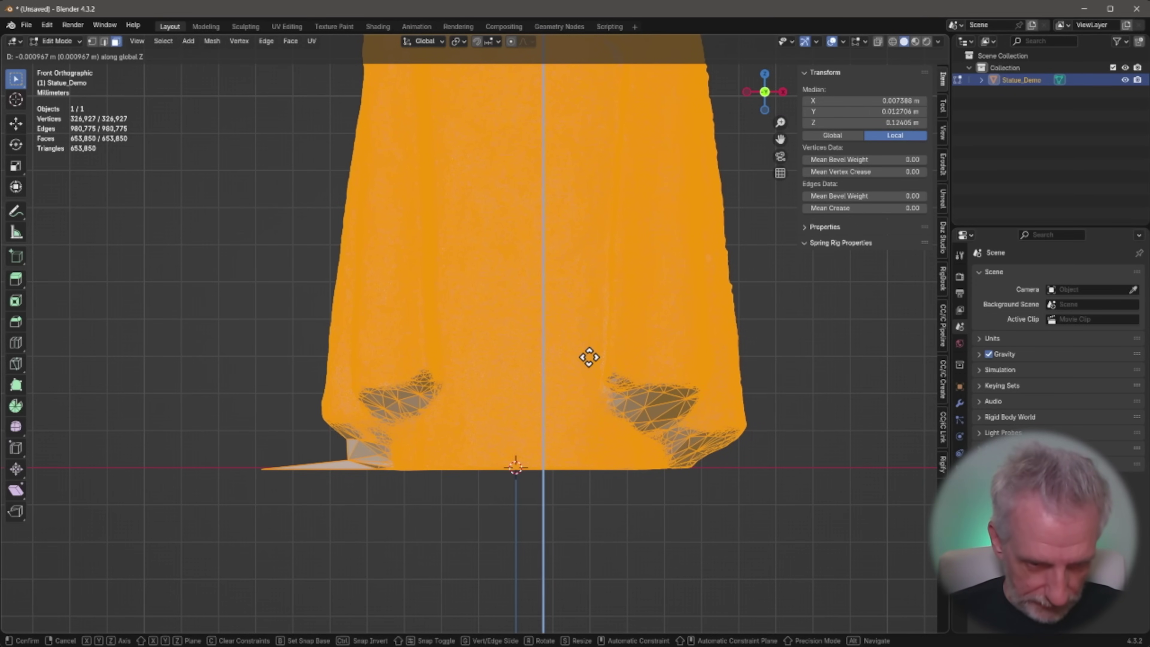
click(589, 357)
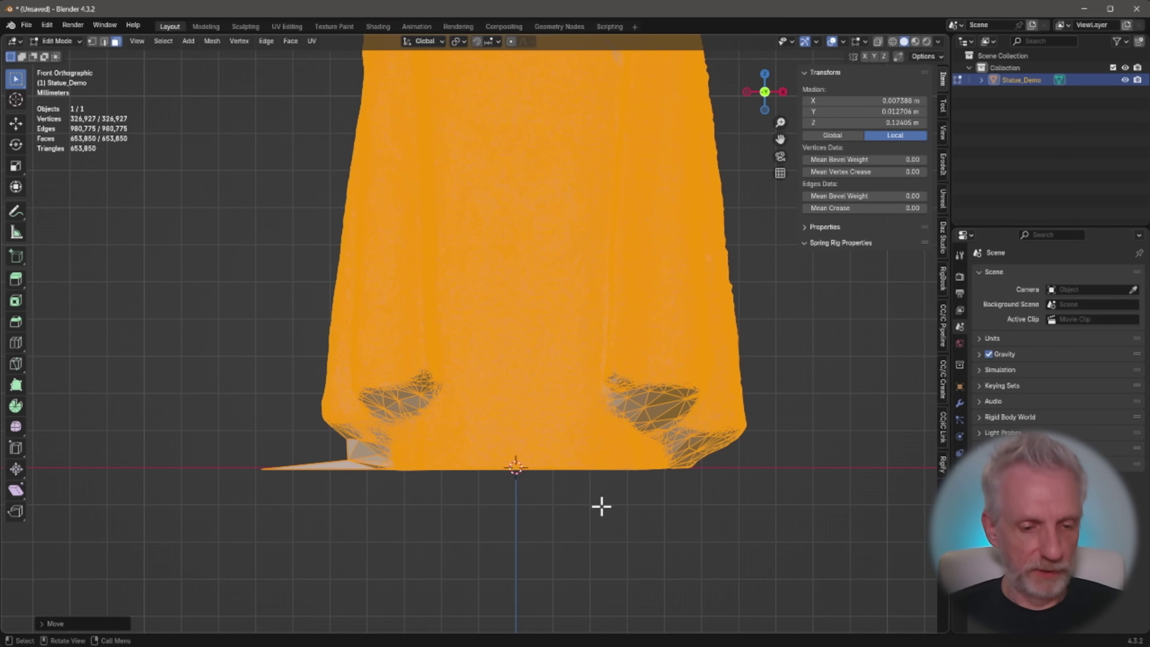
Step: With X-ray on, box-select the ragged vertices along the statue's base
key(alt+z)
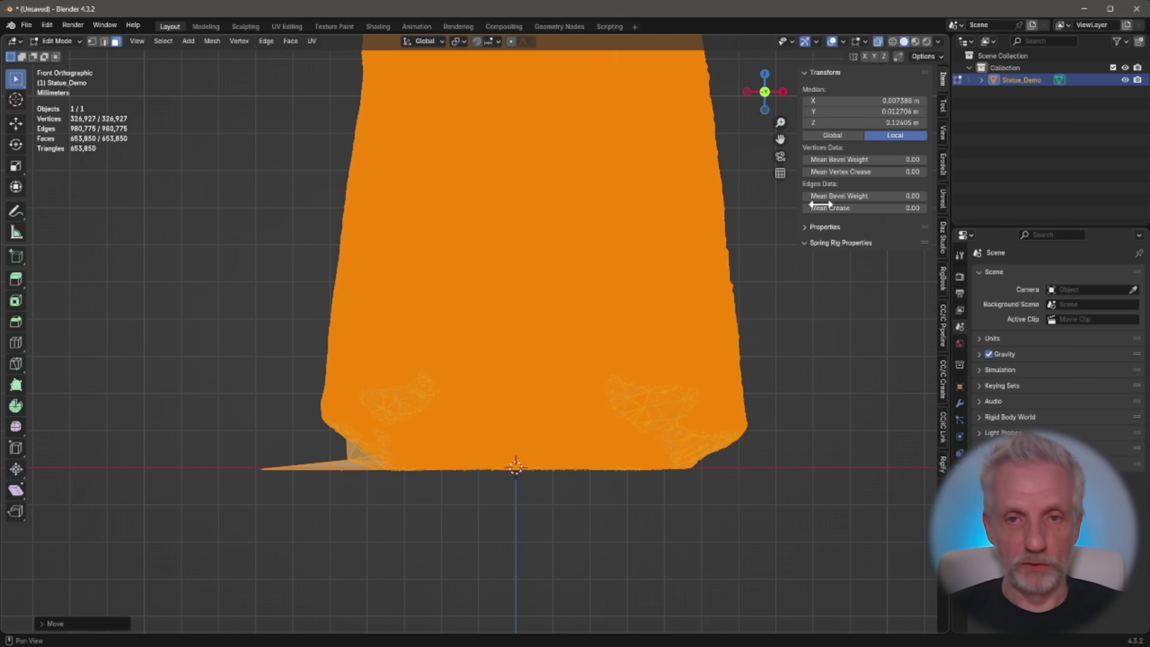
key(alt+a)
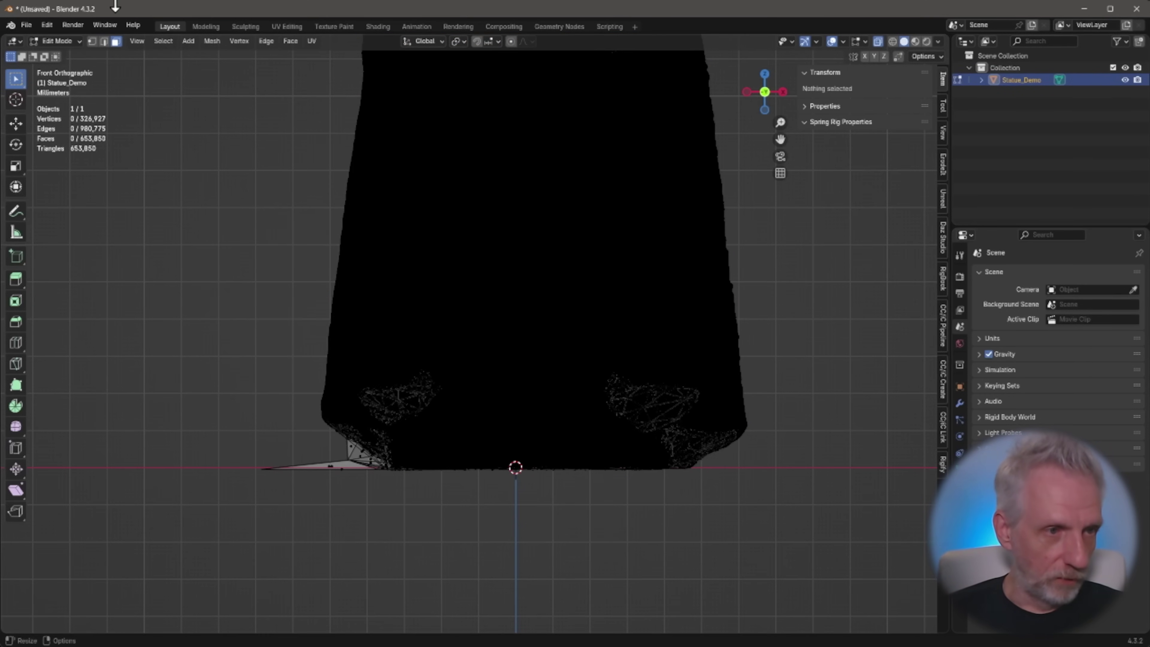
click(104, 41)
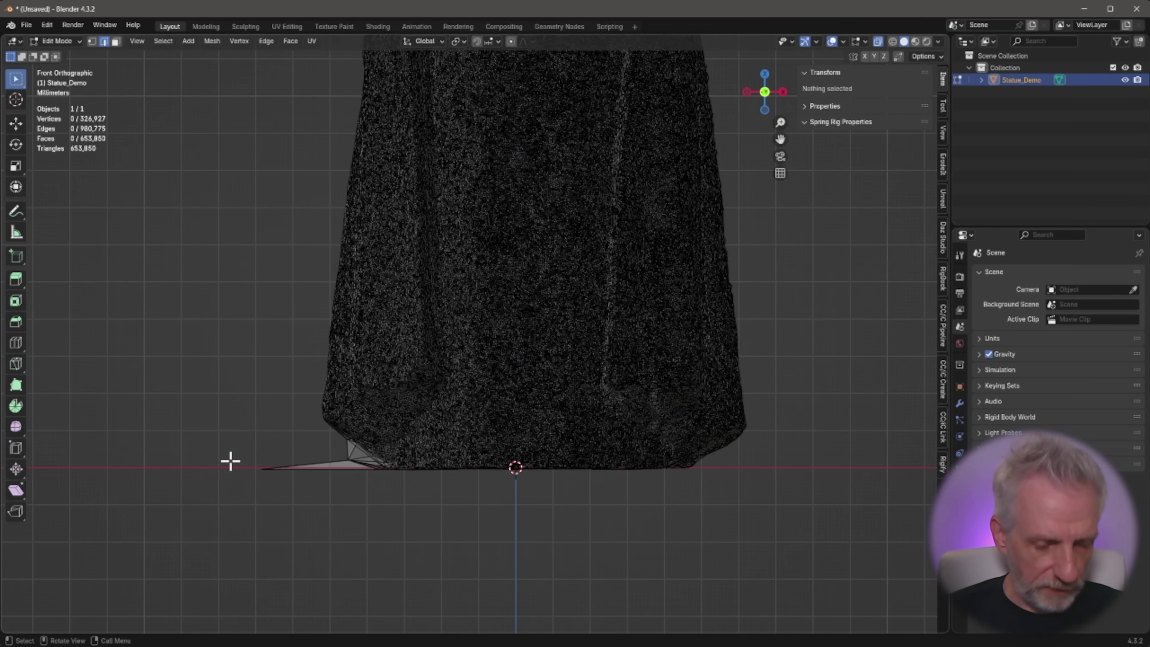
key(1)
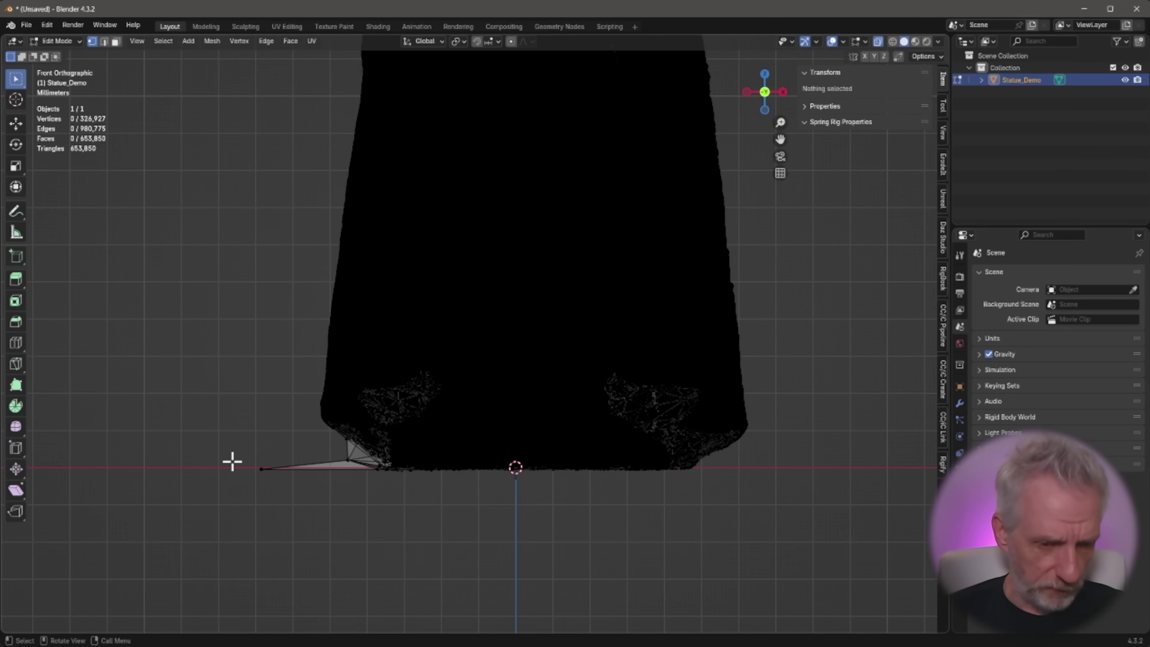
drag(231, 462, 766, 551)
key(KP_3)
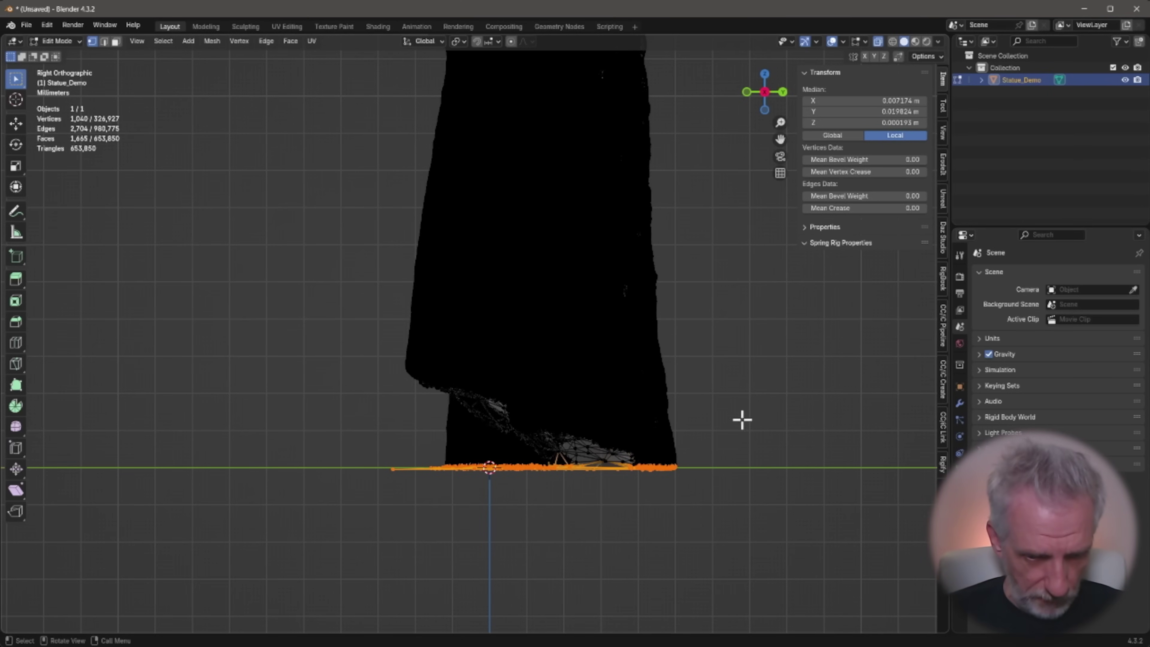
middle_drag(699, 408, 703, 380)
key(KP_1)
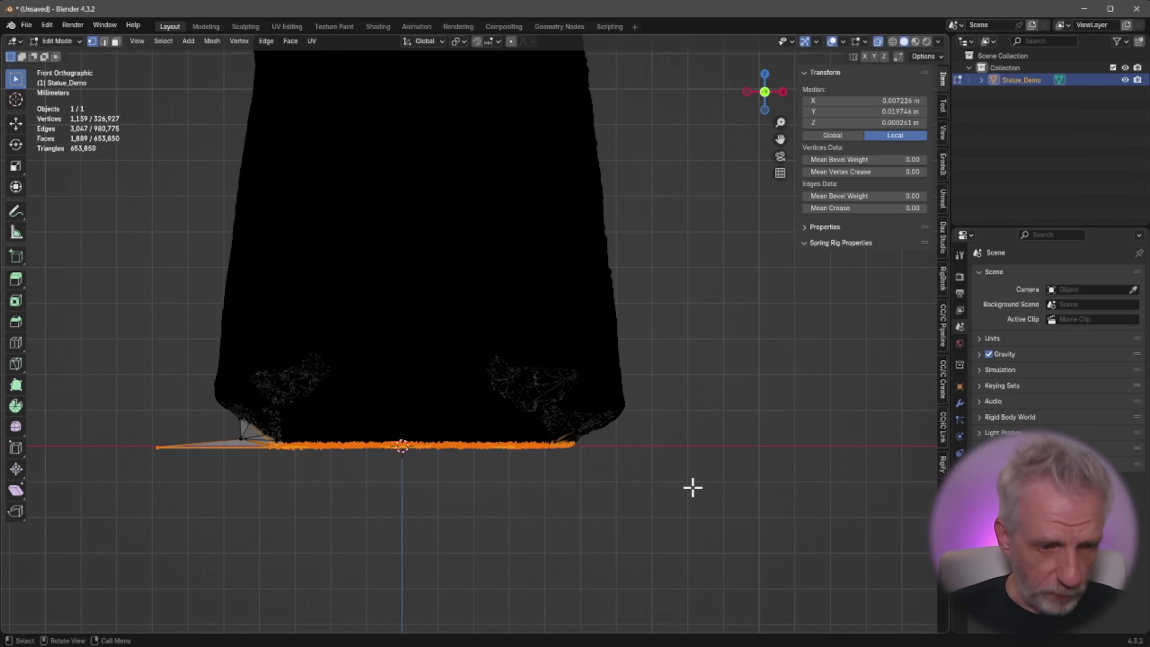
middle_drag(697, 446, 659, 380)
Step: Flatten the selected base vertices by scaling them to 0 on Z
key(s)
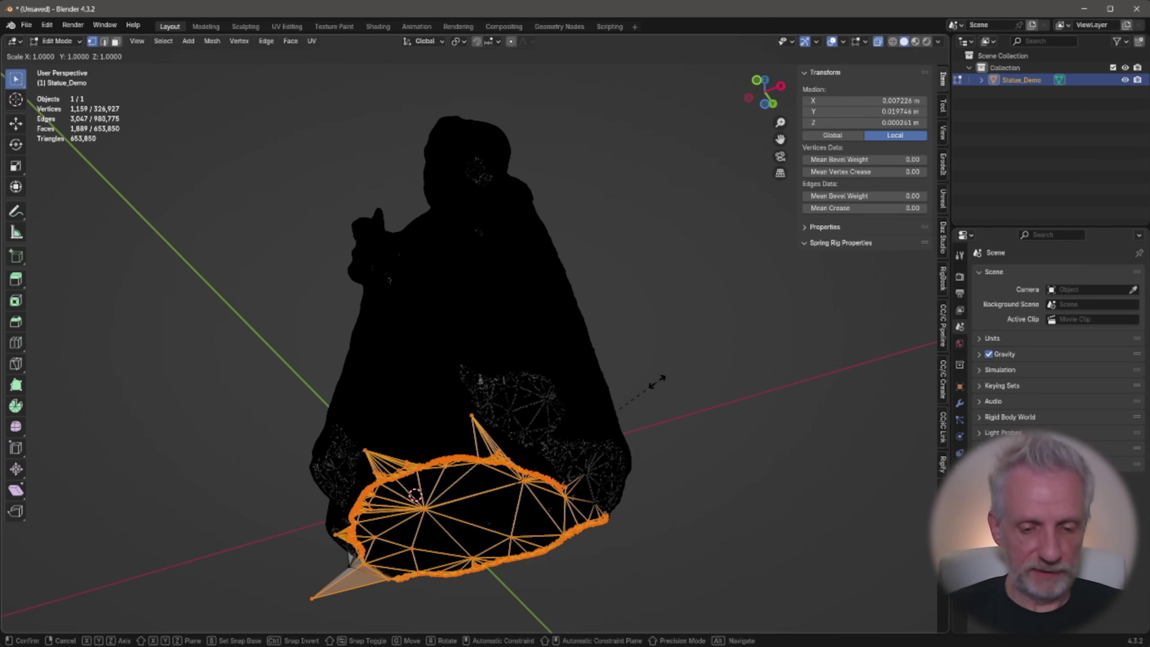
key(z)
key(0)
key(Return)
middle_drag(649, 443, 661, 364)
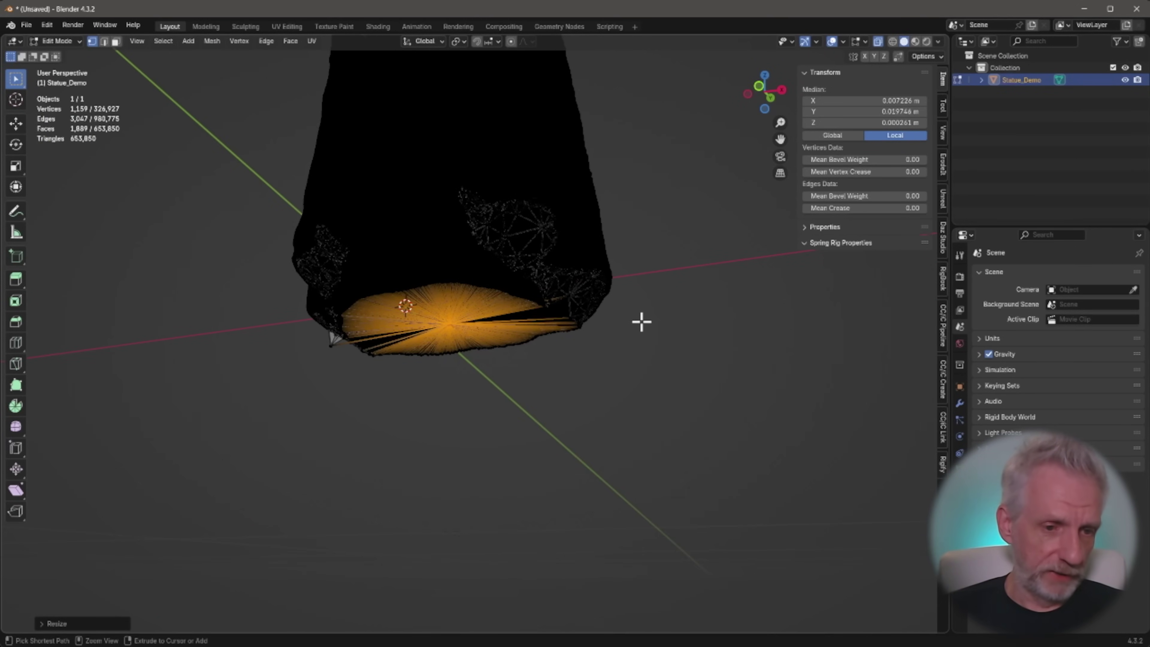
middle_drag(641, 322, 652, 360)
Step: Delete the selected base vertices and return to Object Mode
key(x)
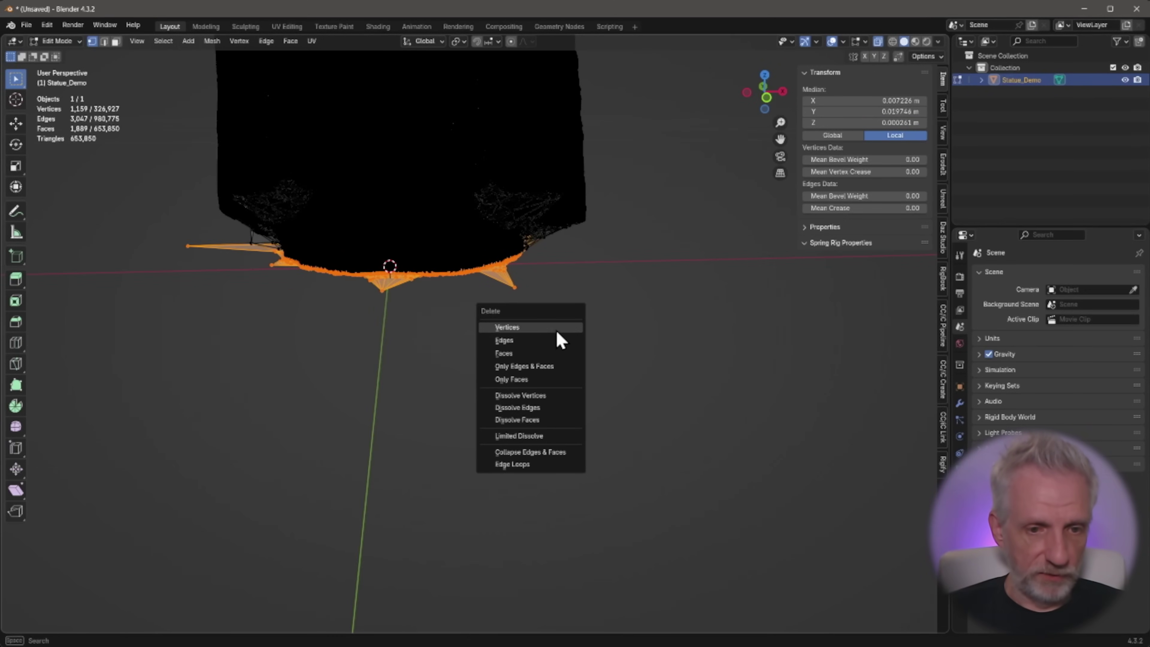
click(557, 332)
middle_drag(555, 329, 254, 283)
key(a)
middle_drag(336, 270, 397, 415)
key(Tab)
scroll(397, 414, down, 5)
middle_drag(393, 330, 683, 358)
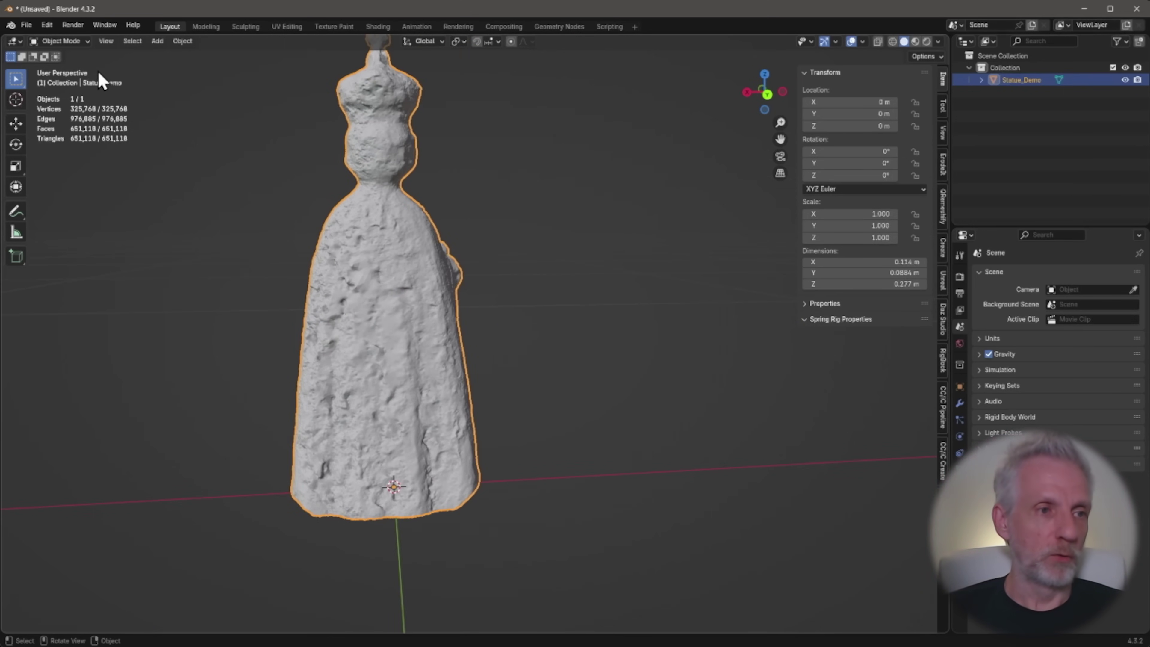
Step: In Sculpt Mode, brush over a rough patch on the robe front to smooth it
click(61, 41)
click(90, 81)
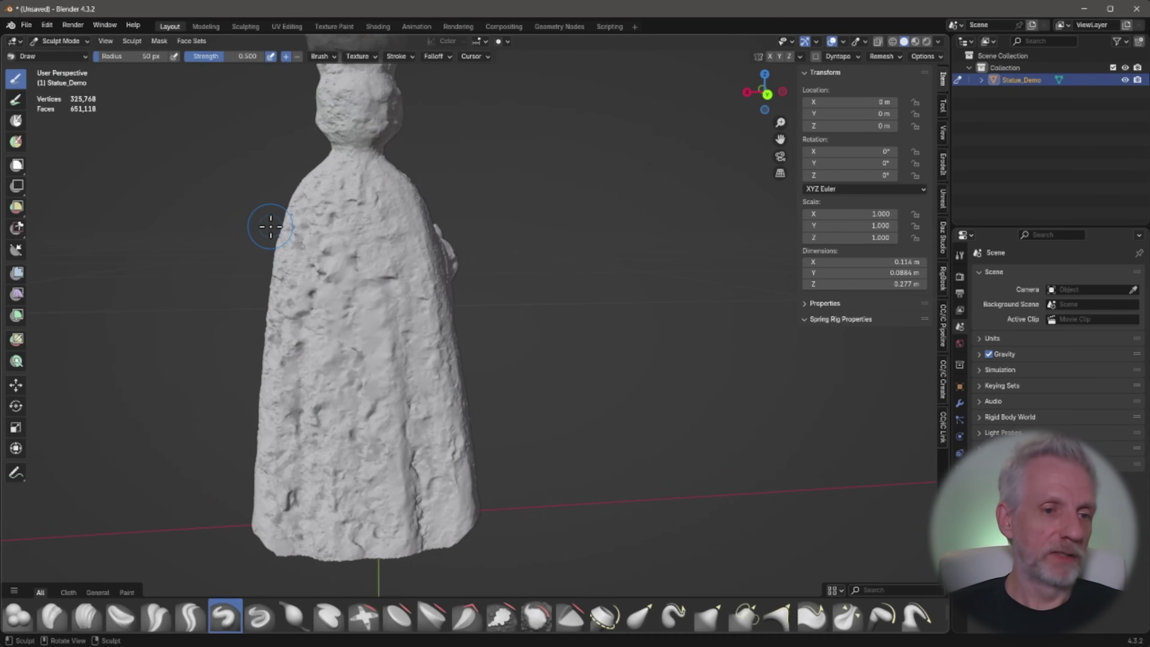
scroll(270, 226, up, 1)
shift+middle_drag(275, 226, 453, 220)
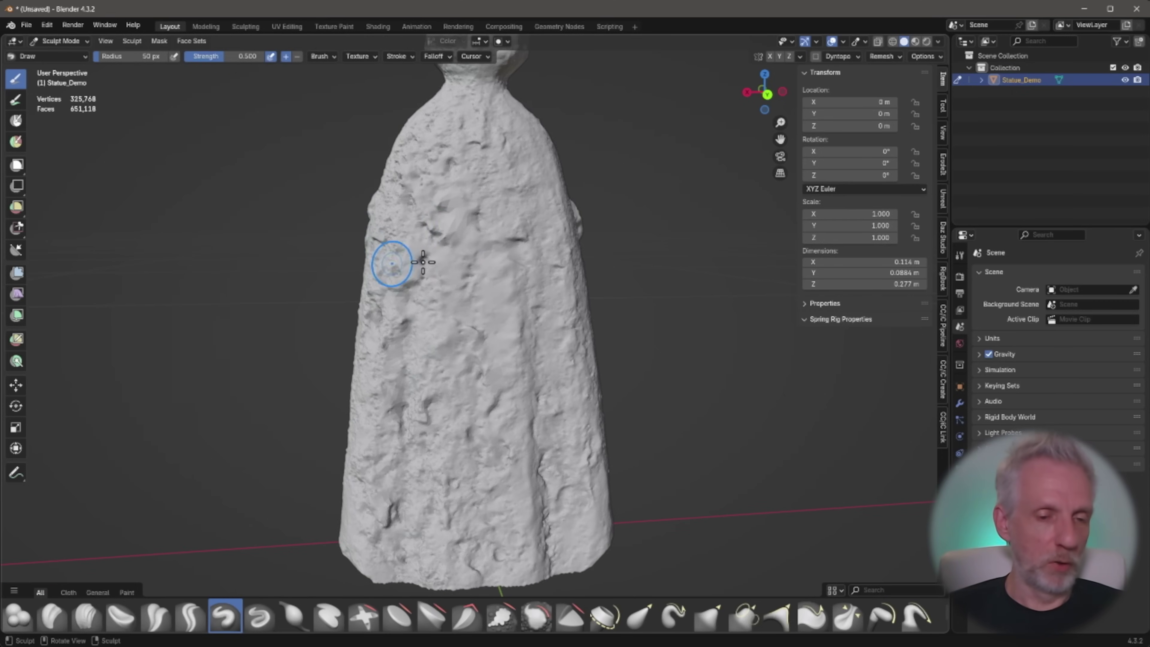
mouse_move(423, 261)
shift+mouse_down()
mouse_move(484, 230)
mouse_move(469, 278)
mouse_move(415, 289)
shift+mouse_up()
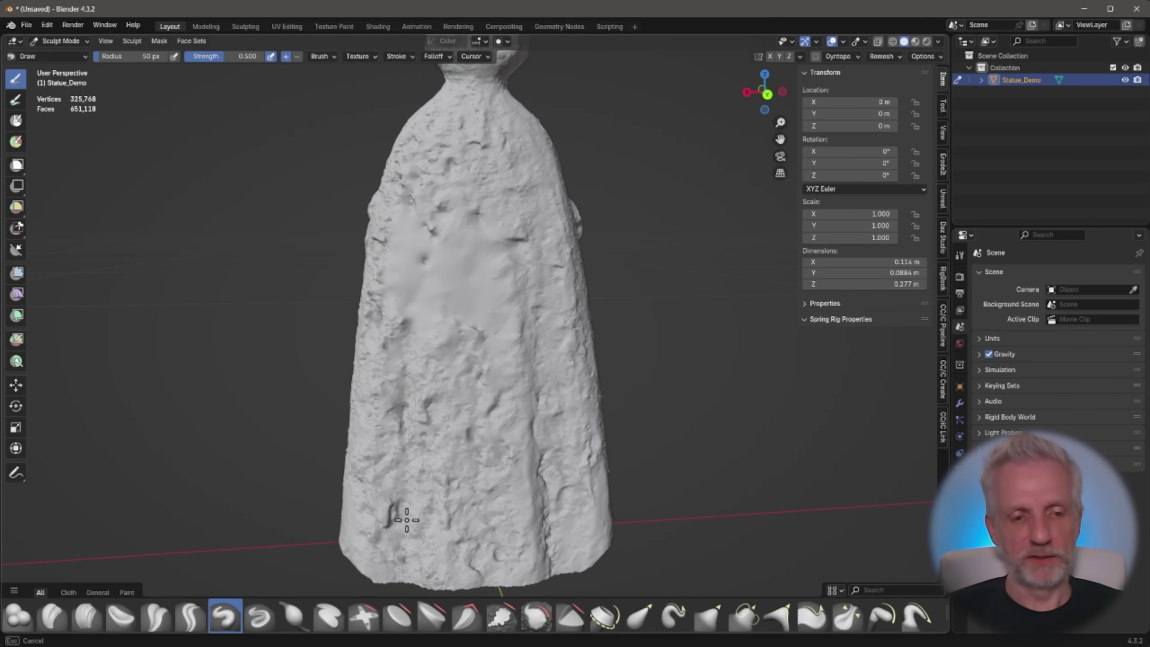
scroll(385, 283, down, 6)
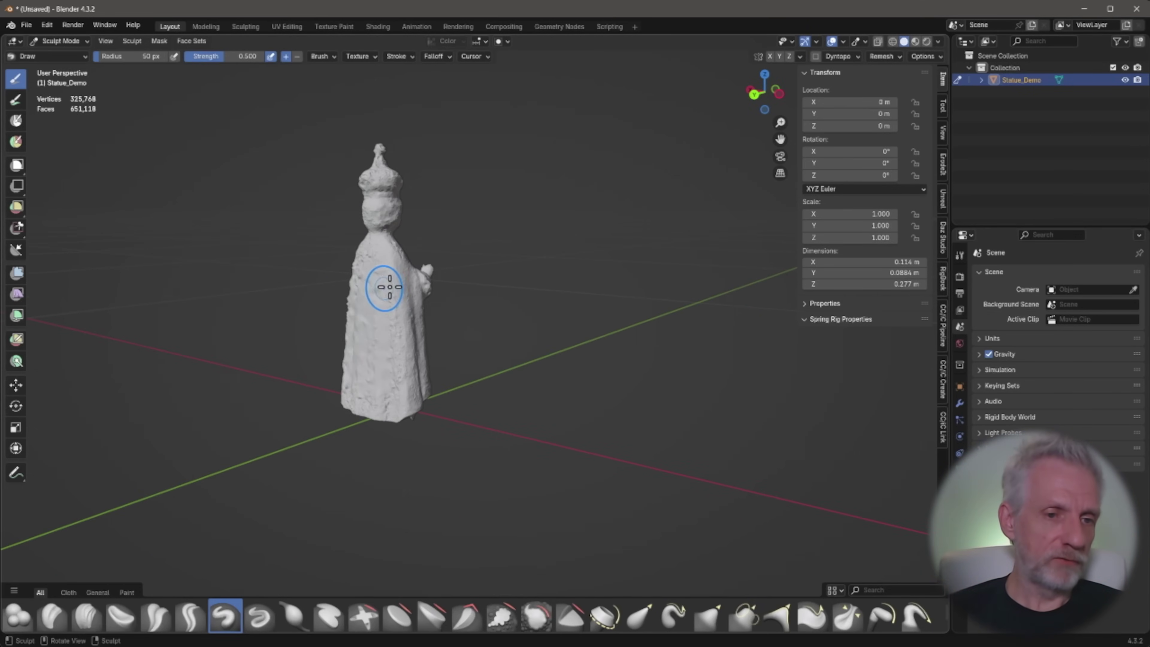
middle_drag(390, 283, 153, 208)
Step: Switch back to Object Mode from the mode dropdown
click(64, 41)
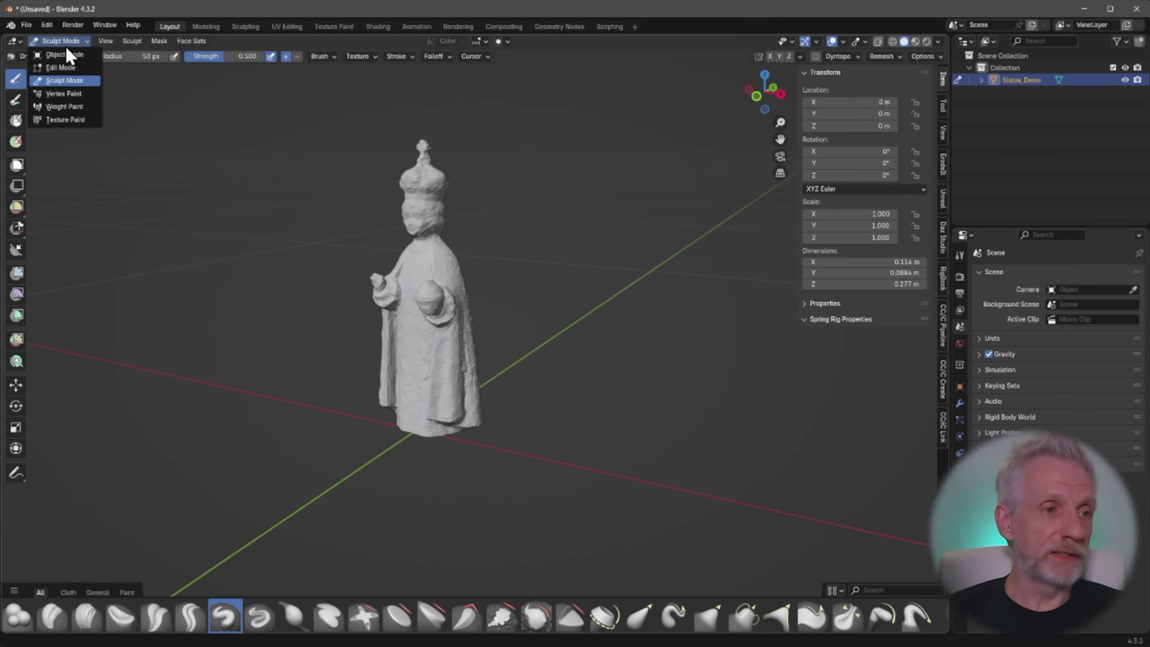
click(64, 55)
scroll(300, 210, up, 3)
middle_drag(300, 211, 421, 263)
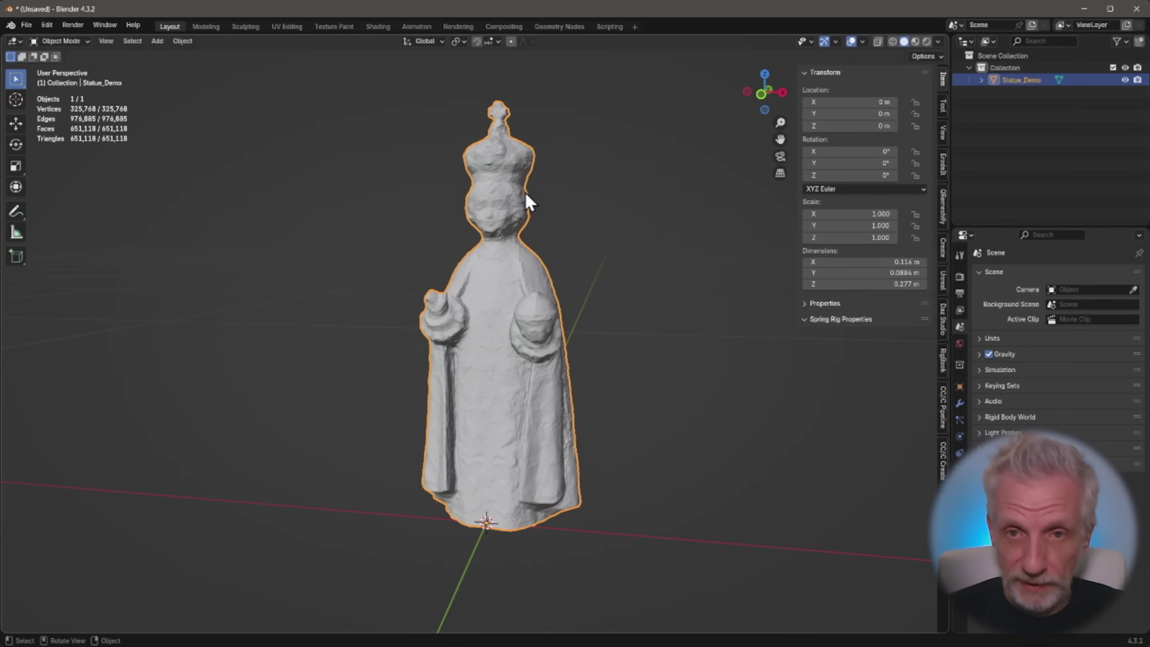
Step: Switch to Material Preview and orbit the textured statue from front to back
click(915, 41)
mouse_move(660, 241)
middle_down()
mouse_move(634, 241)
mouse_move(643, 241)
mouse_move(618, 278)
mouse_move(475, 288)
mouse_move(631, 274)
mouse_move(599, 320)
mouse_move(545, 305)
middle_up()
scroll(644, 241, up, 2)
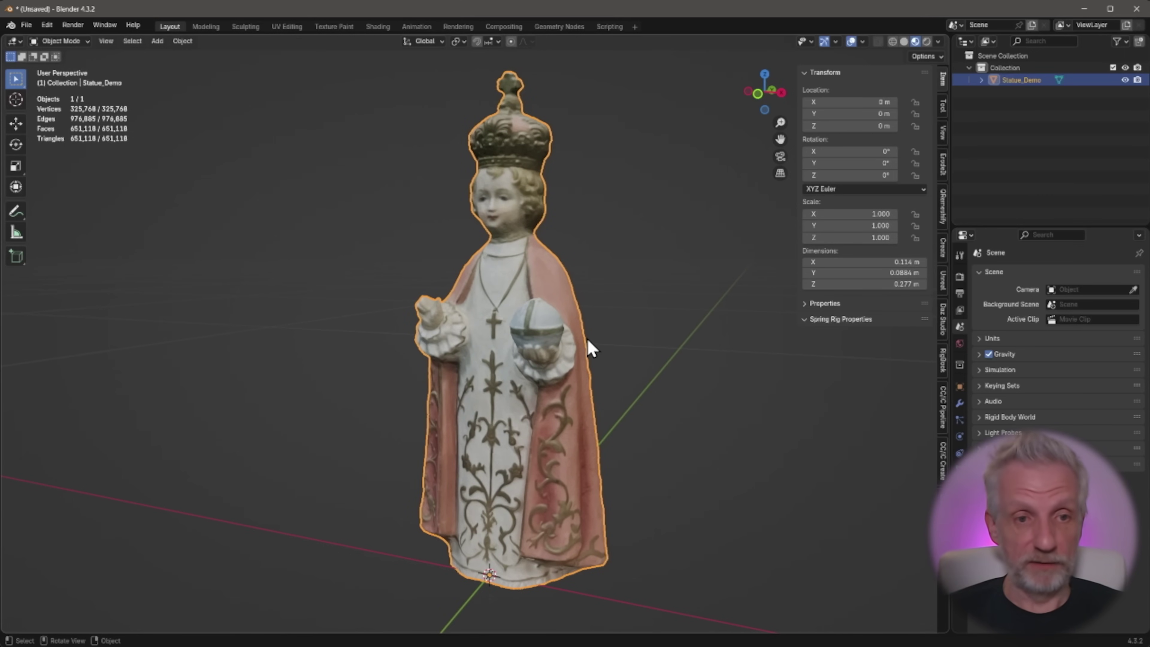
mouse_move(588, 339)
middle_down()
mouse_move(545, 348)
mouse_move(589, 343)
middle_up()
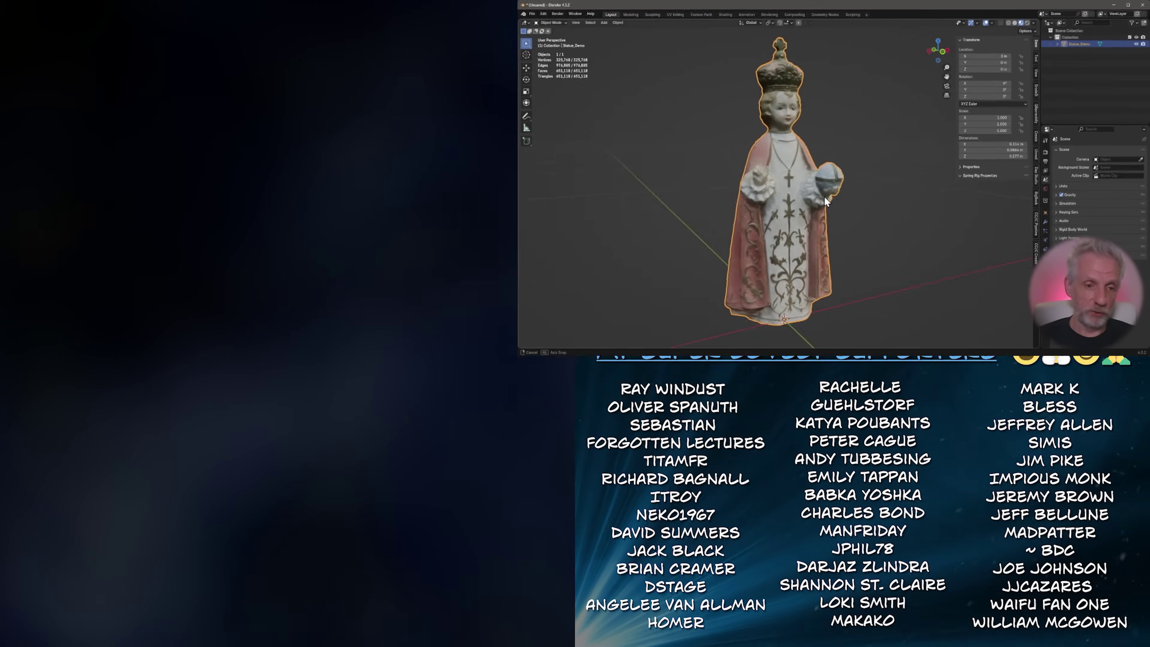
middle_drag(489, 363, 661, 356)
middle_drag(905, 179, 851, 192)
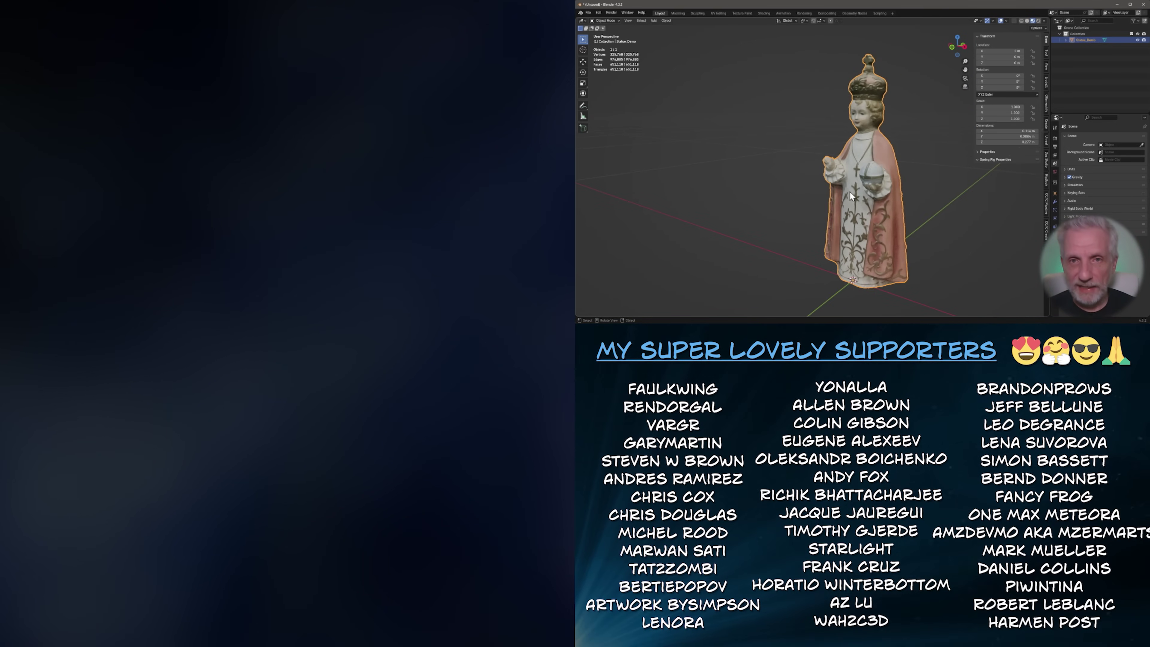